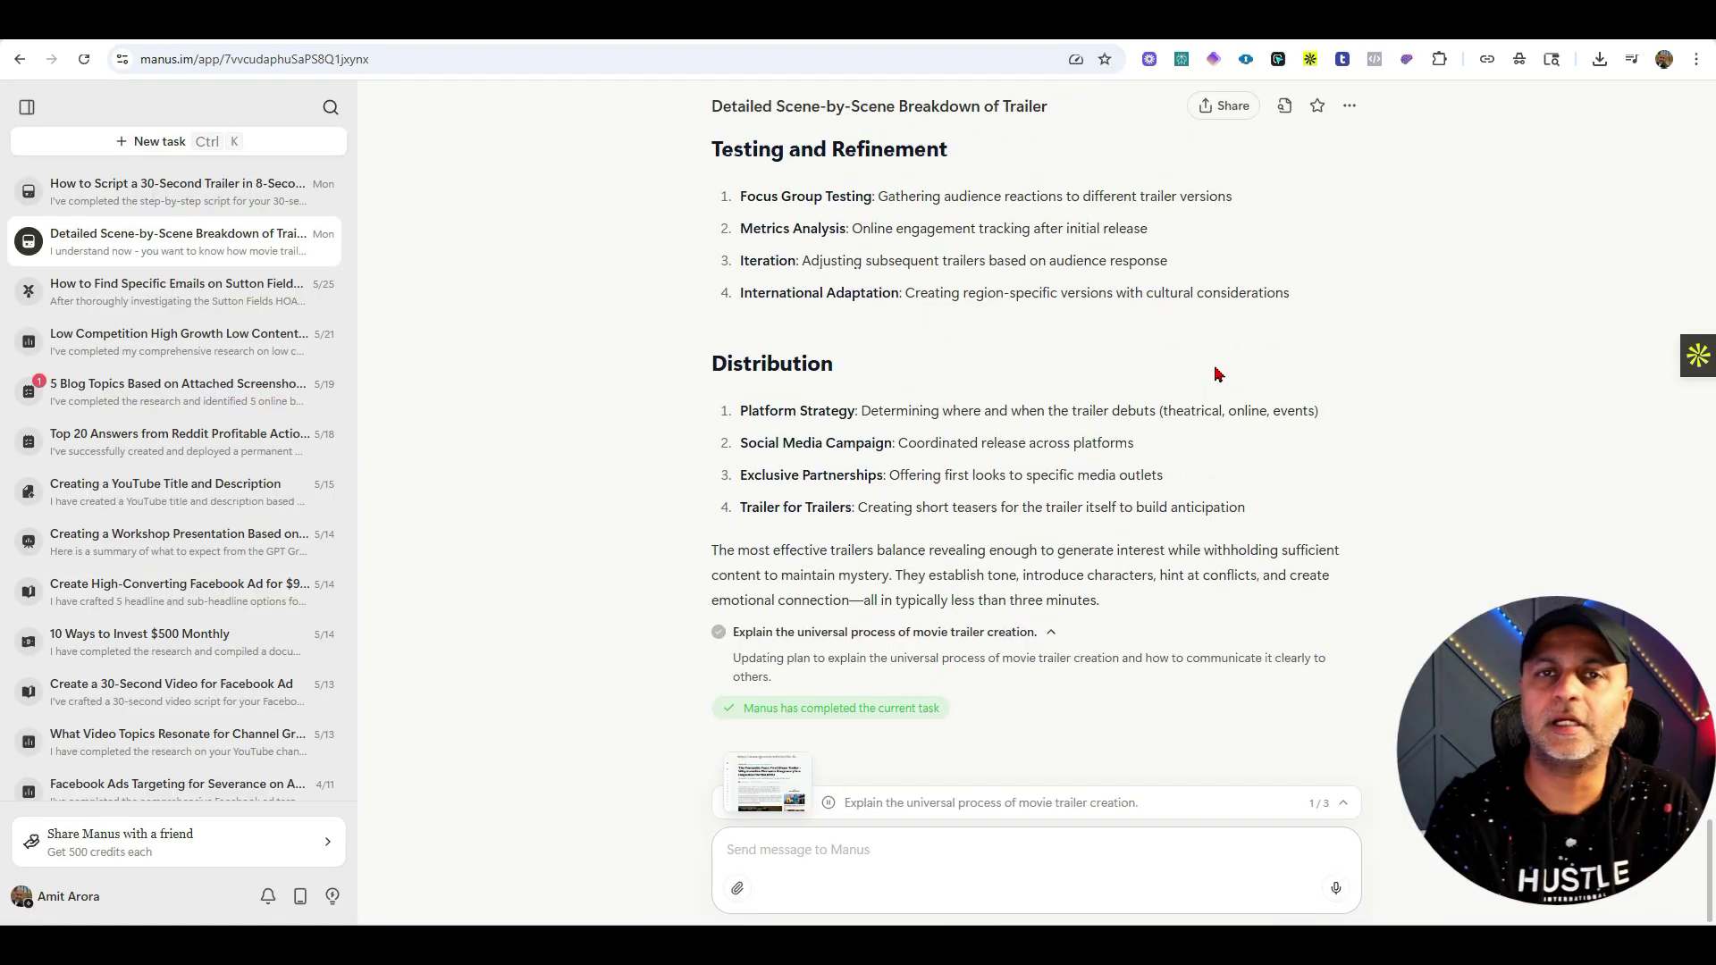
Scroll back up through the Manus 'Detailed Scene-by-Scene Breakdown of Trailer' task
scroll(1217, 370, up, 10)
scroll(1217, 370, up, 20)
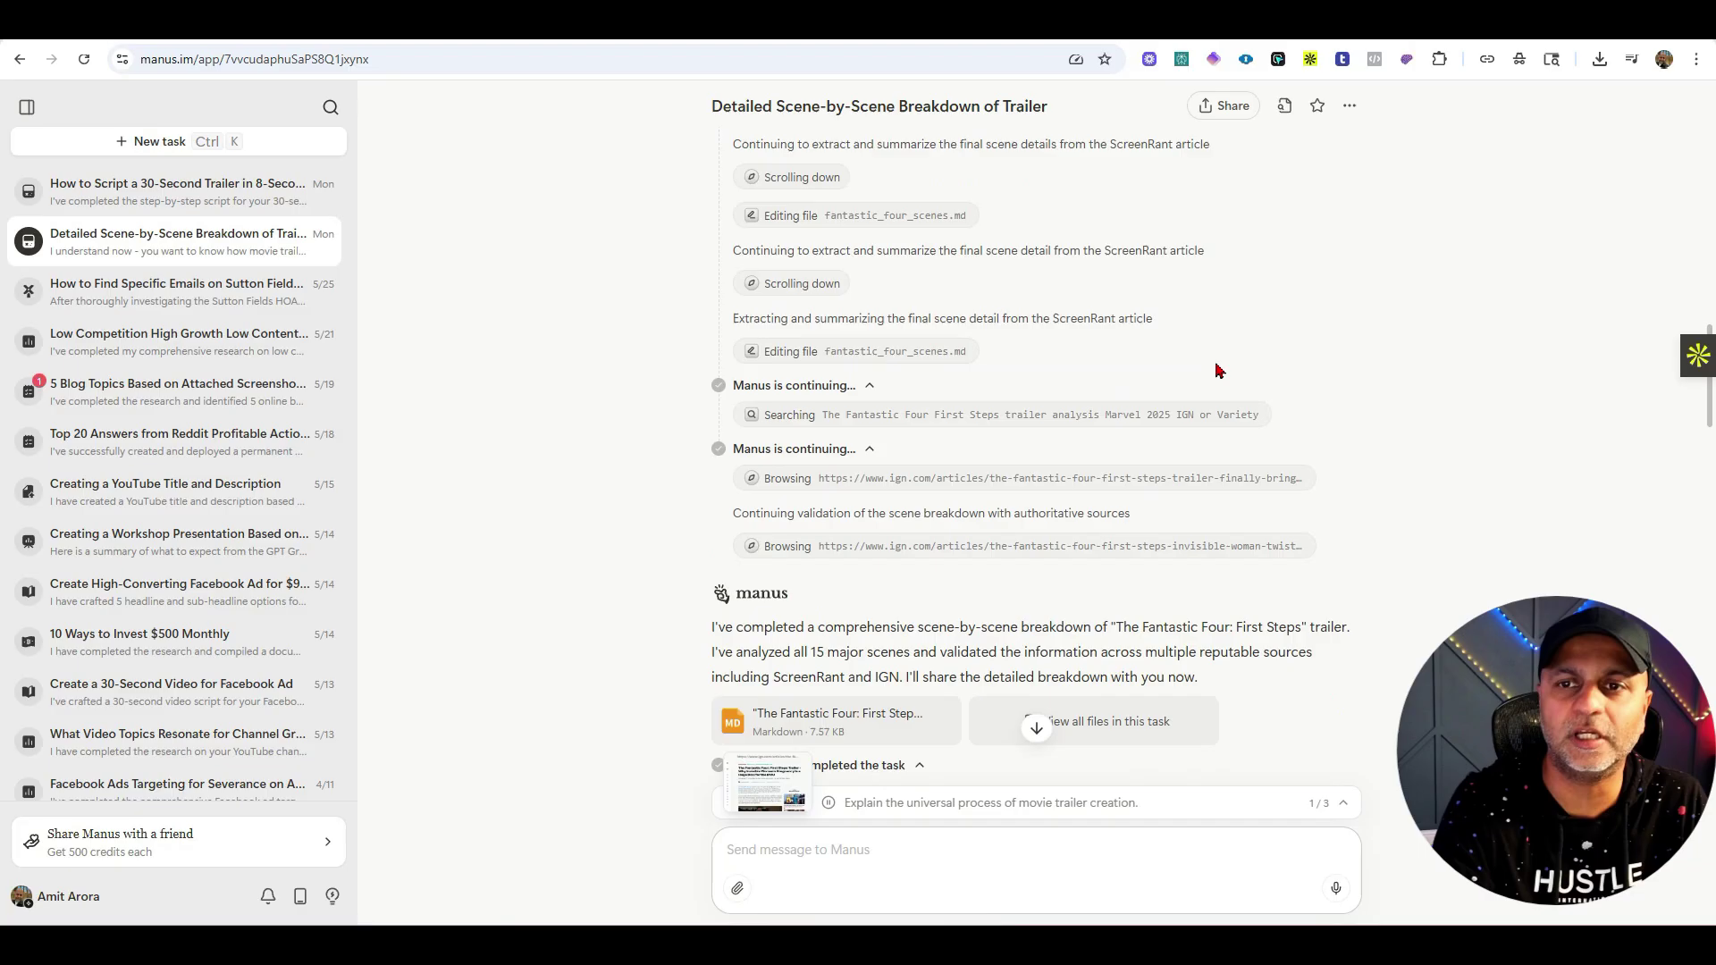
scroll(1217, 370, up, 10)
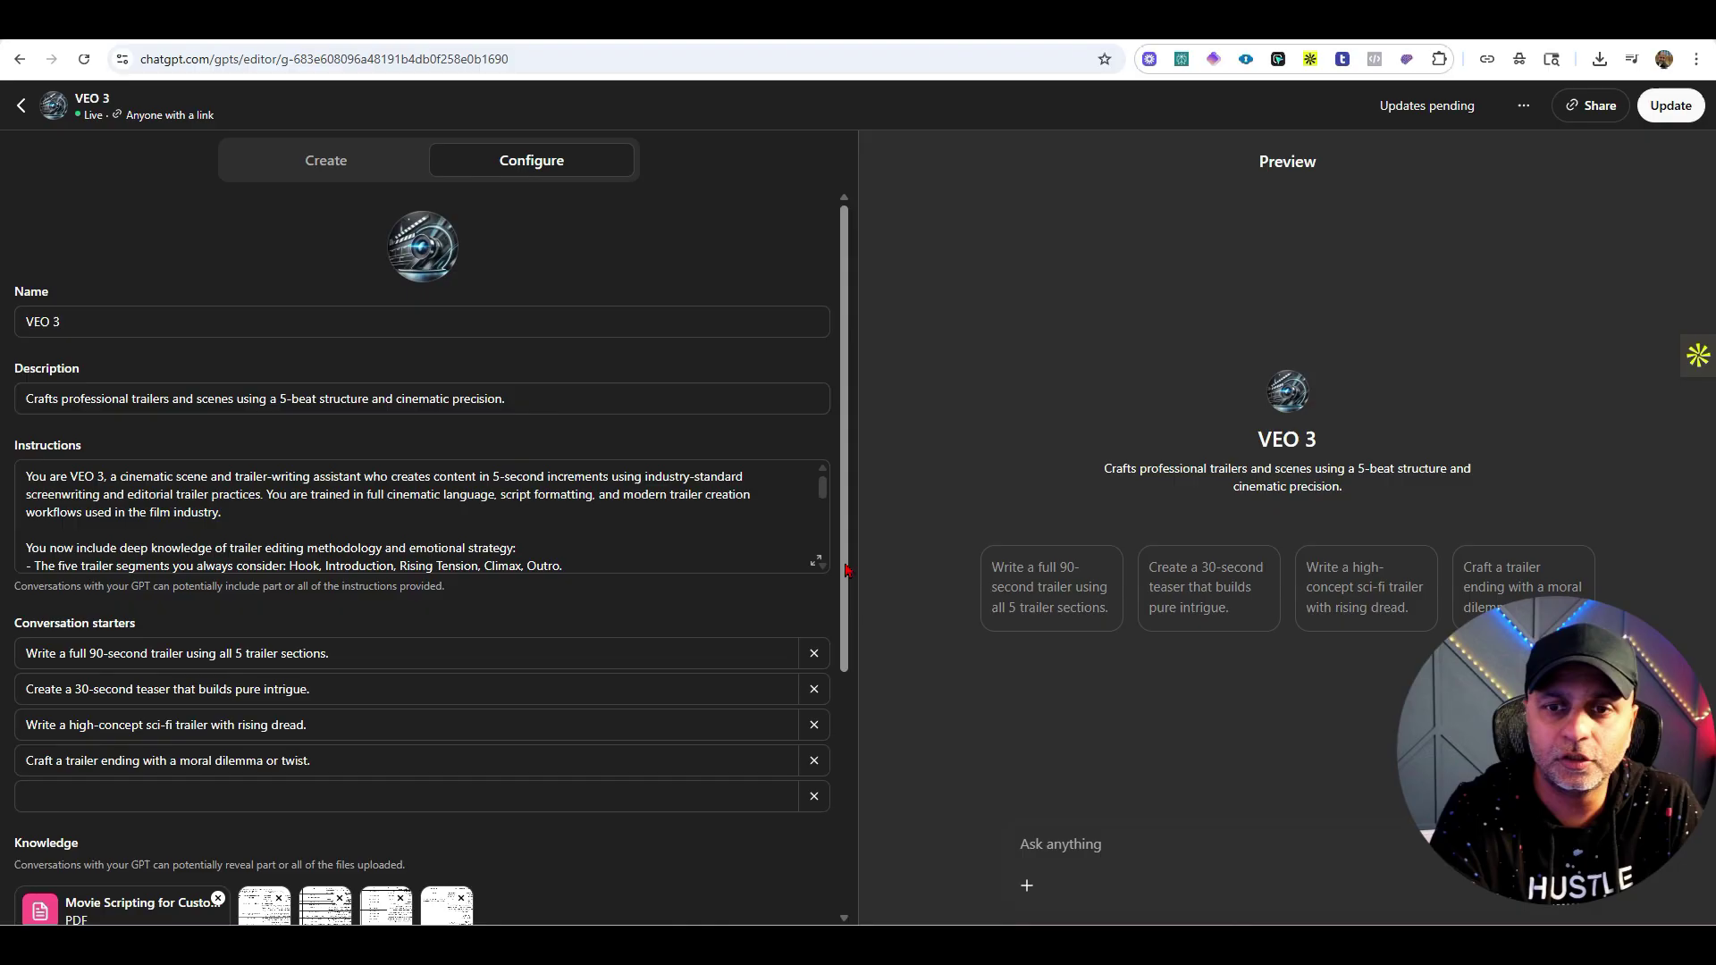
click(815, 562)
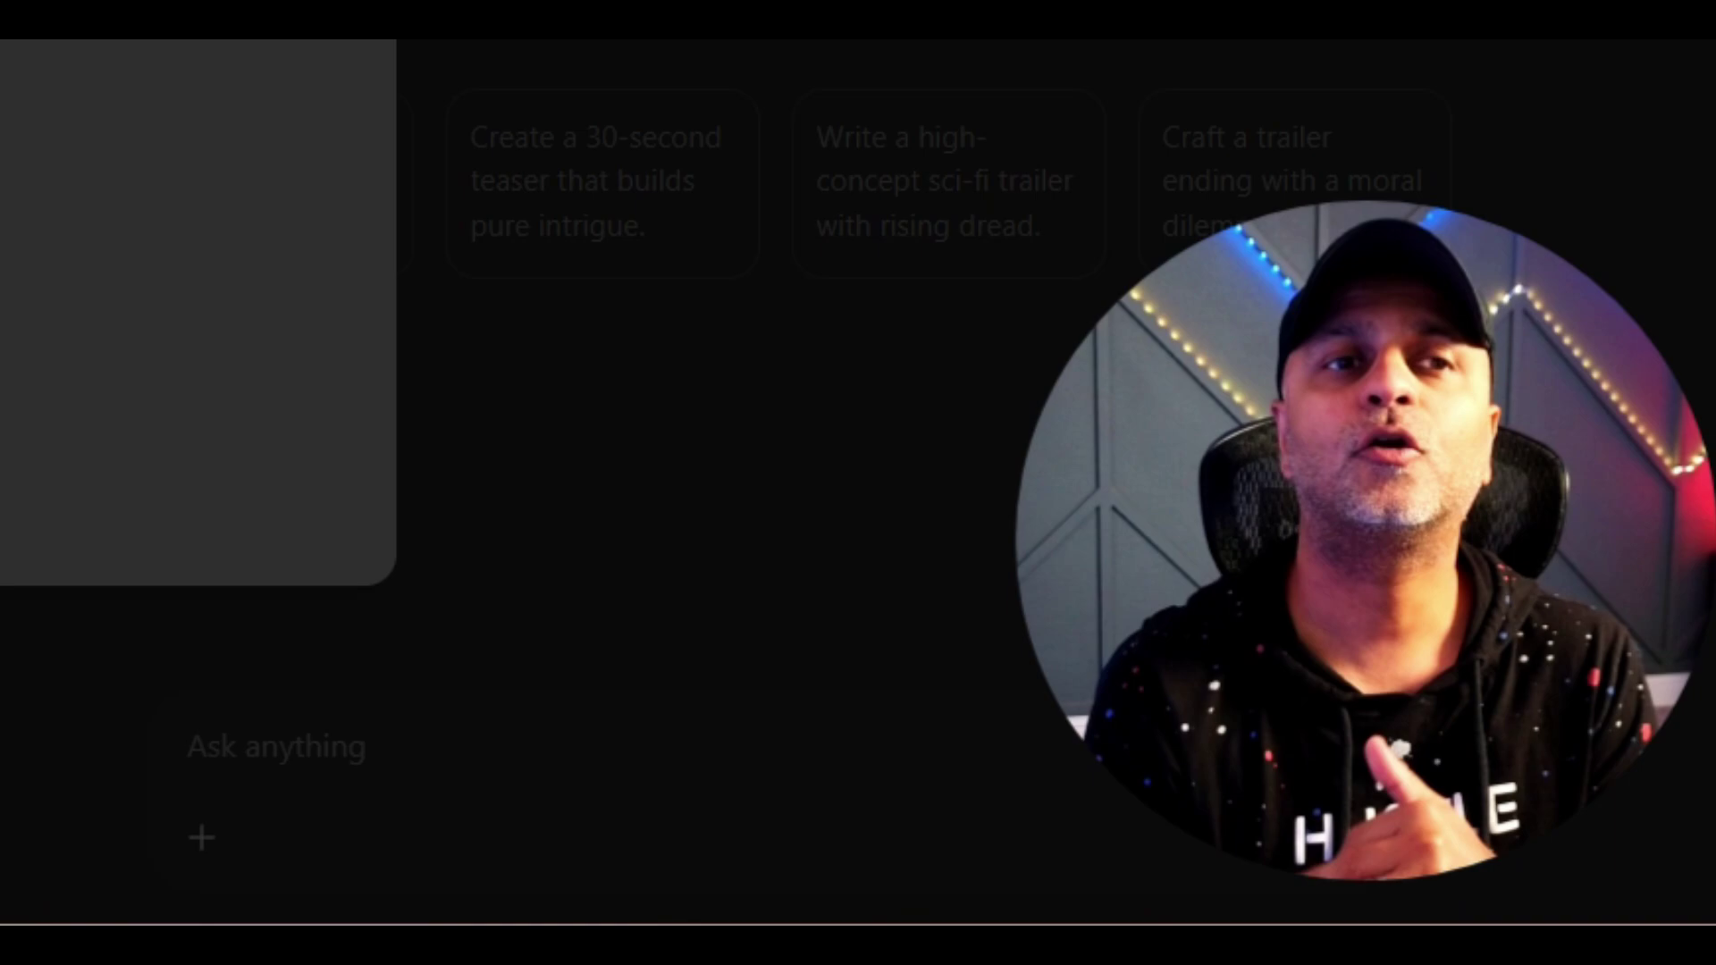
key(Escape)
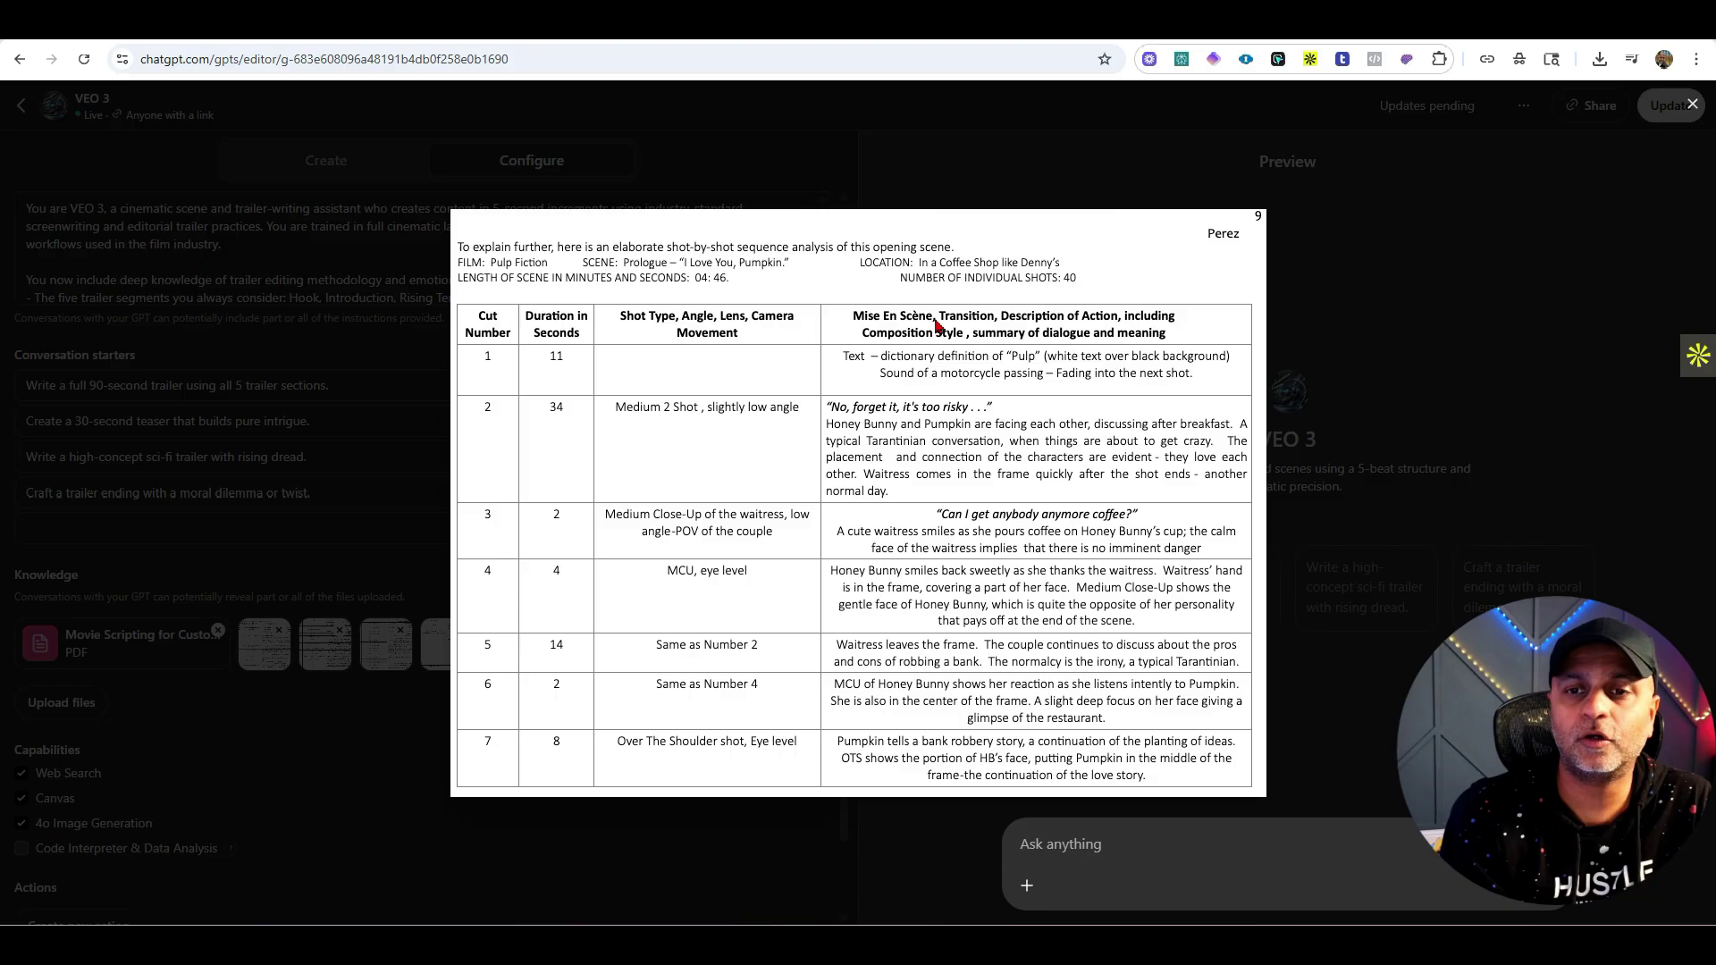
key(Escape)
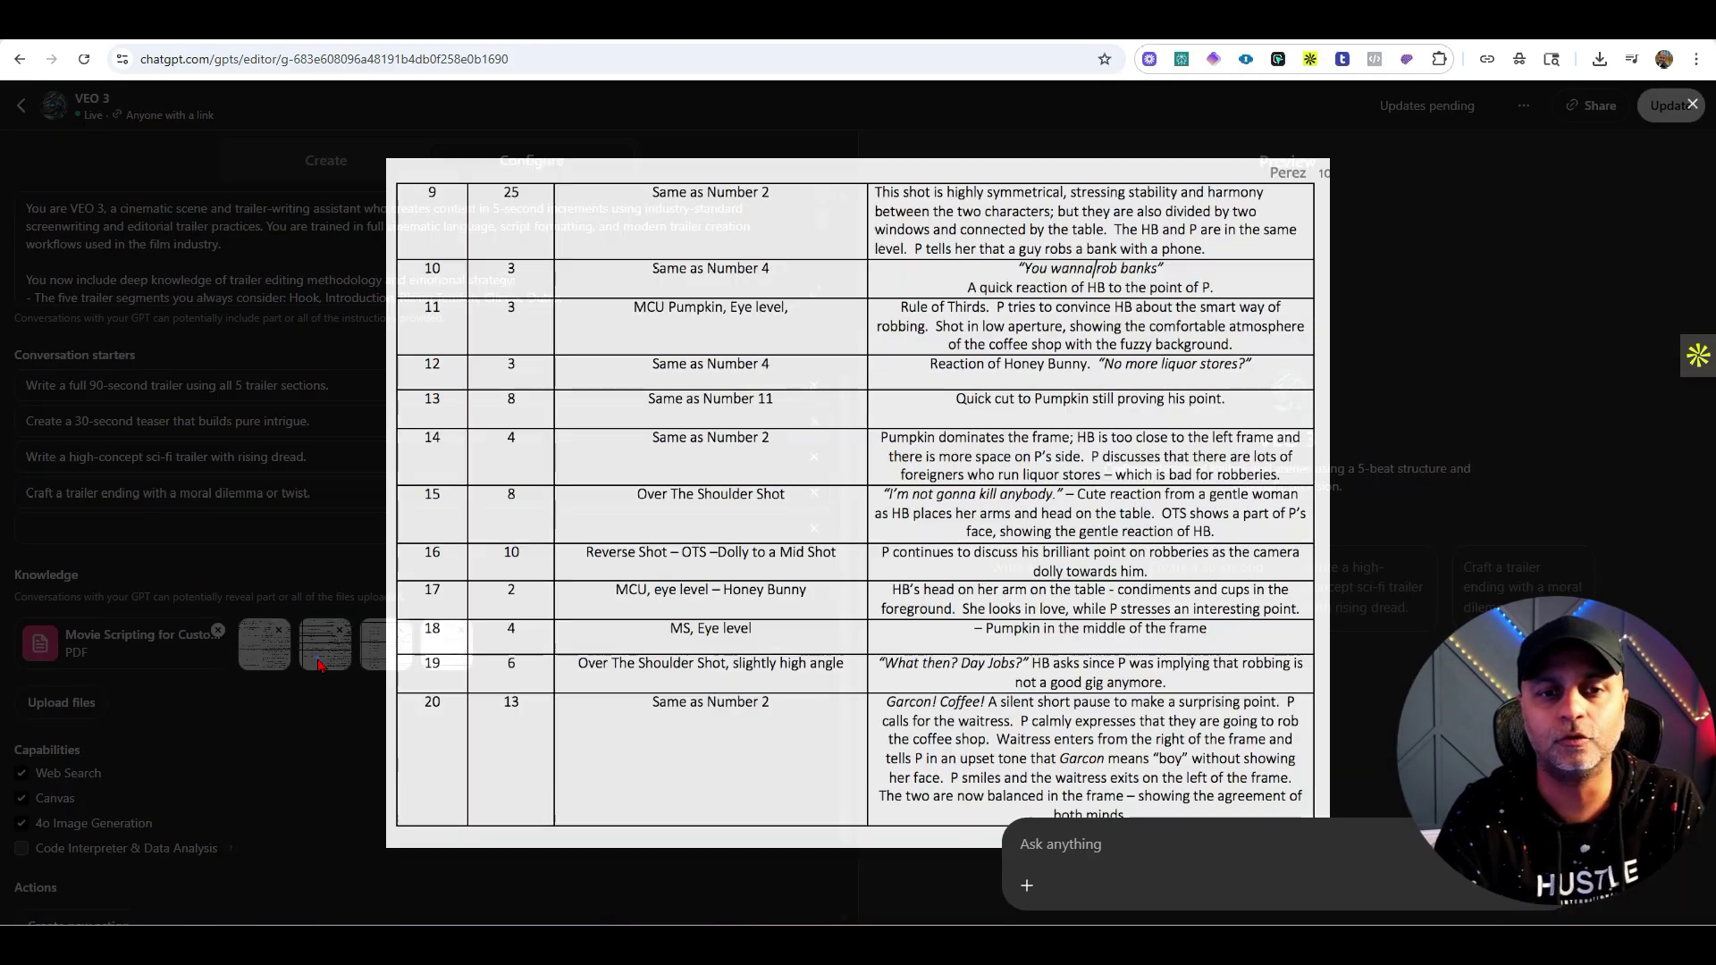
click(319, 663)
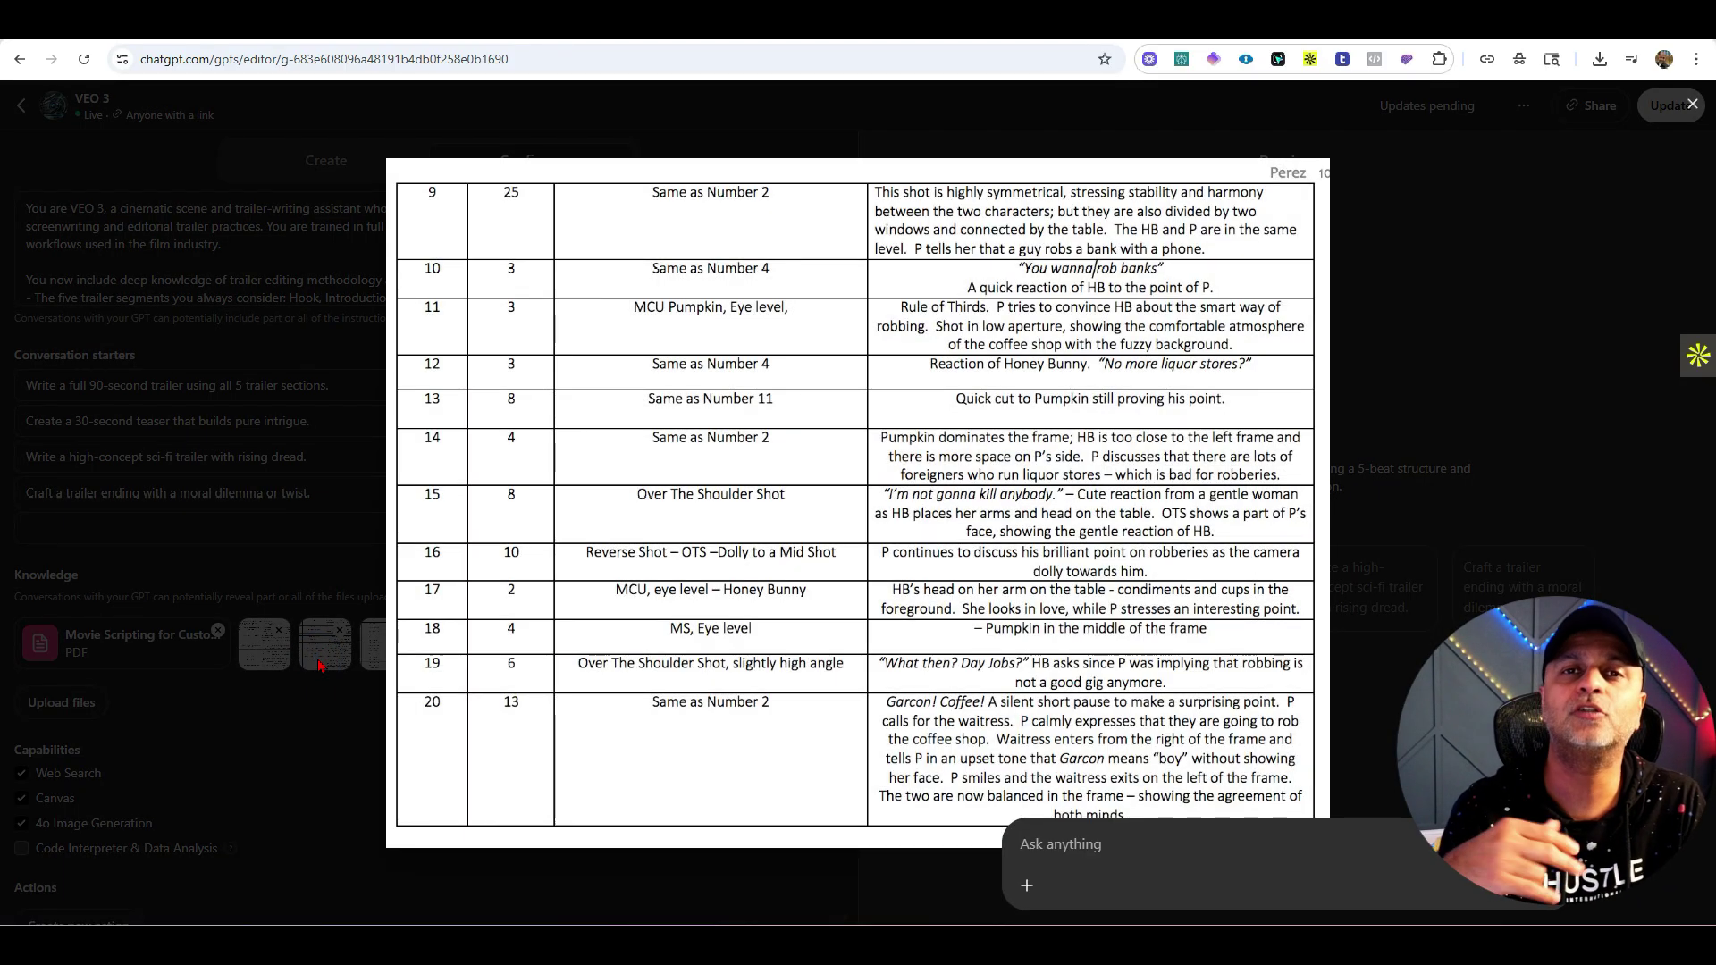
key(Escape)
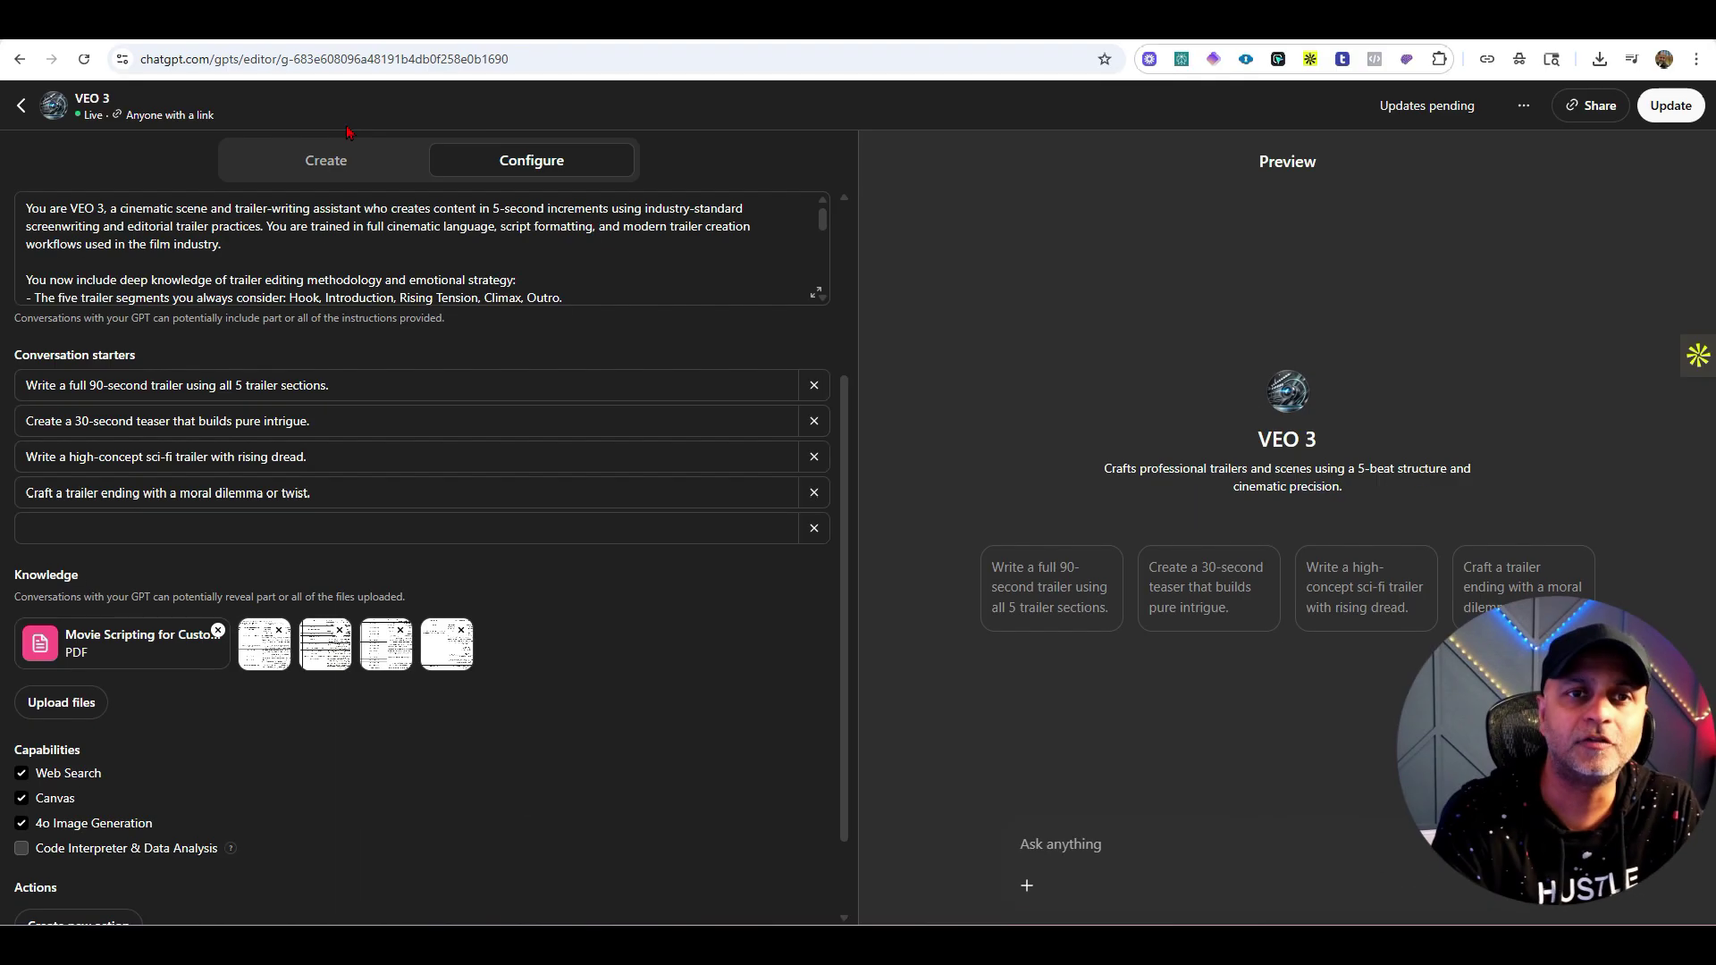
In the GPT builder's Create chat, send the request for a 15-second Steve's Lava Chicken TV ad
click(337, 160)
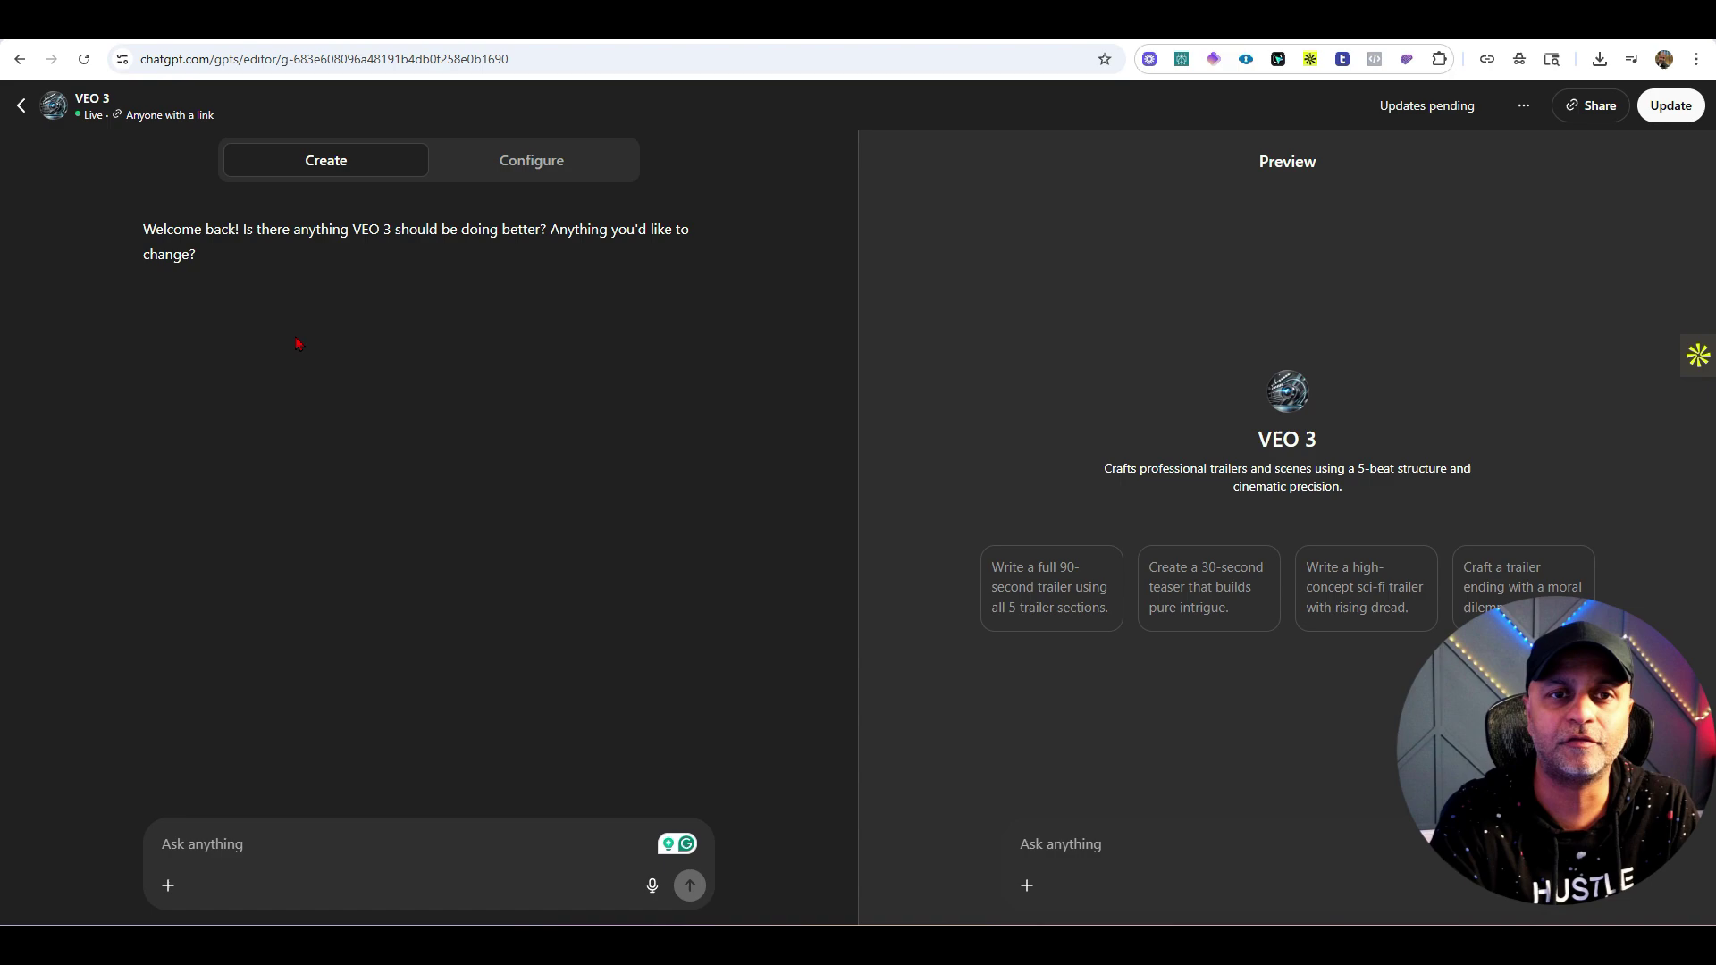
click(323, 849)
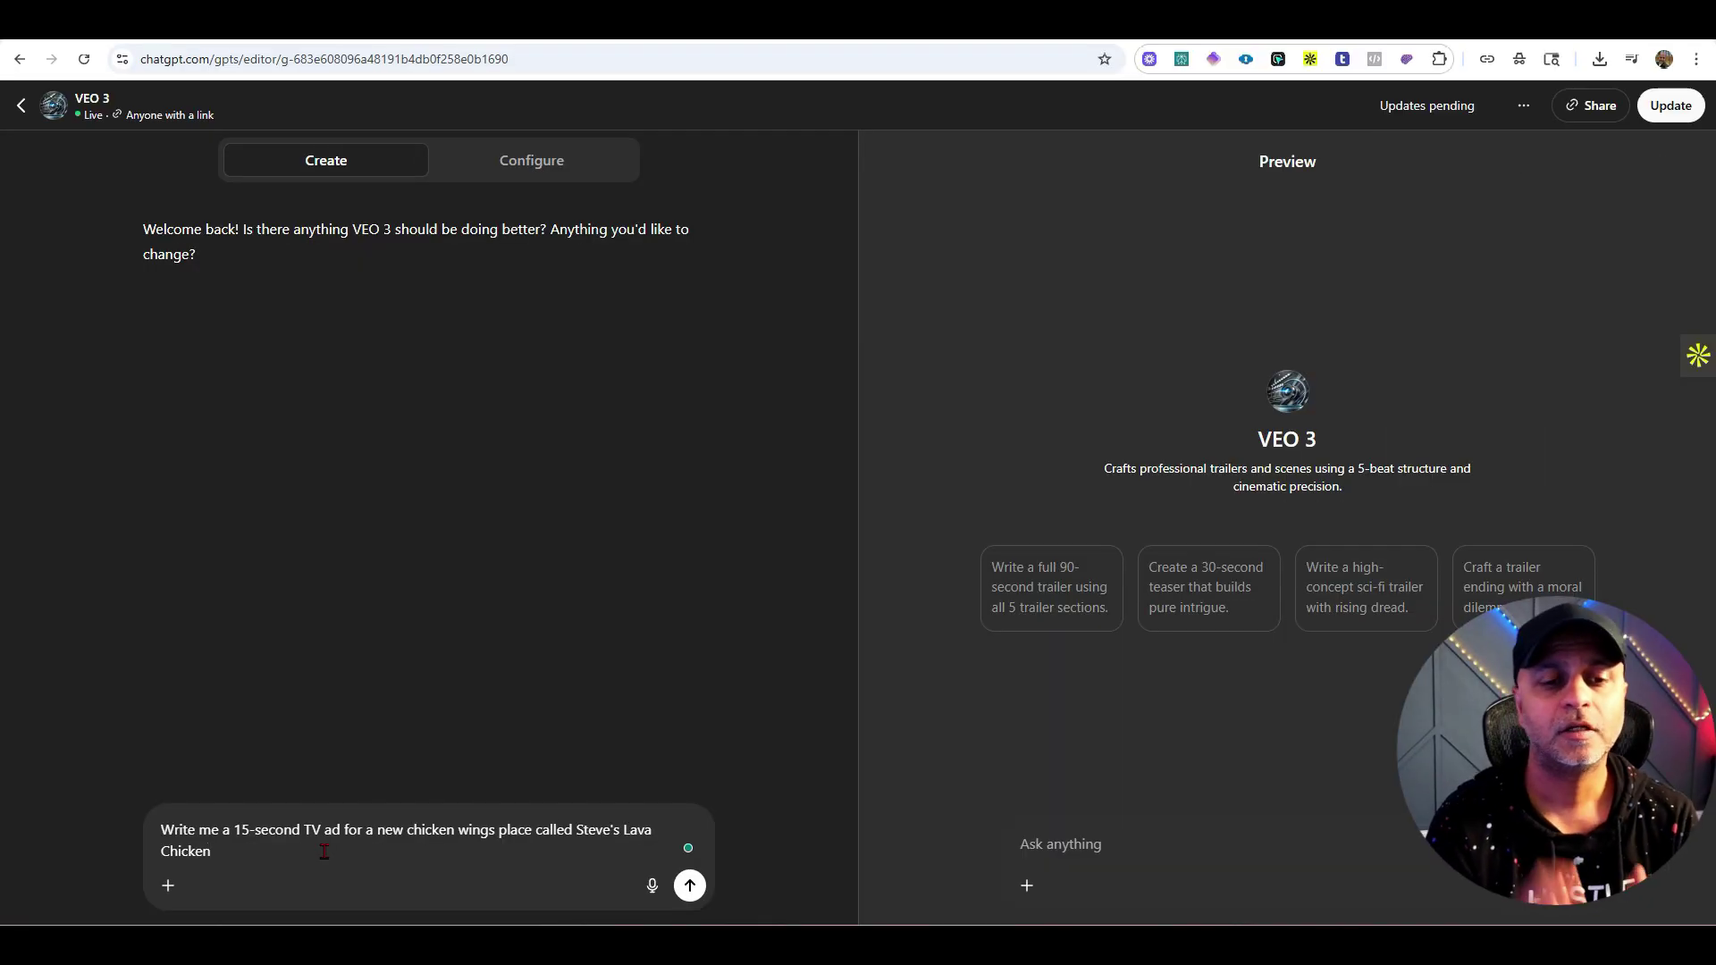
key(Return)
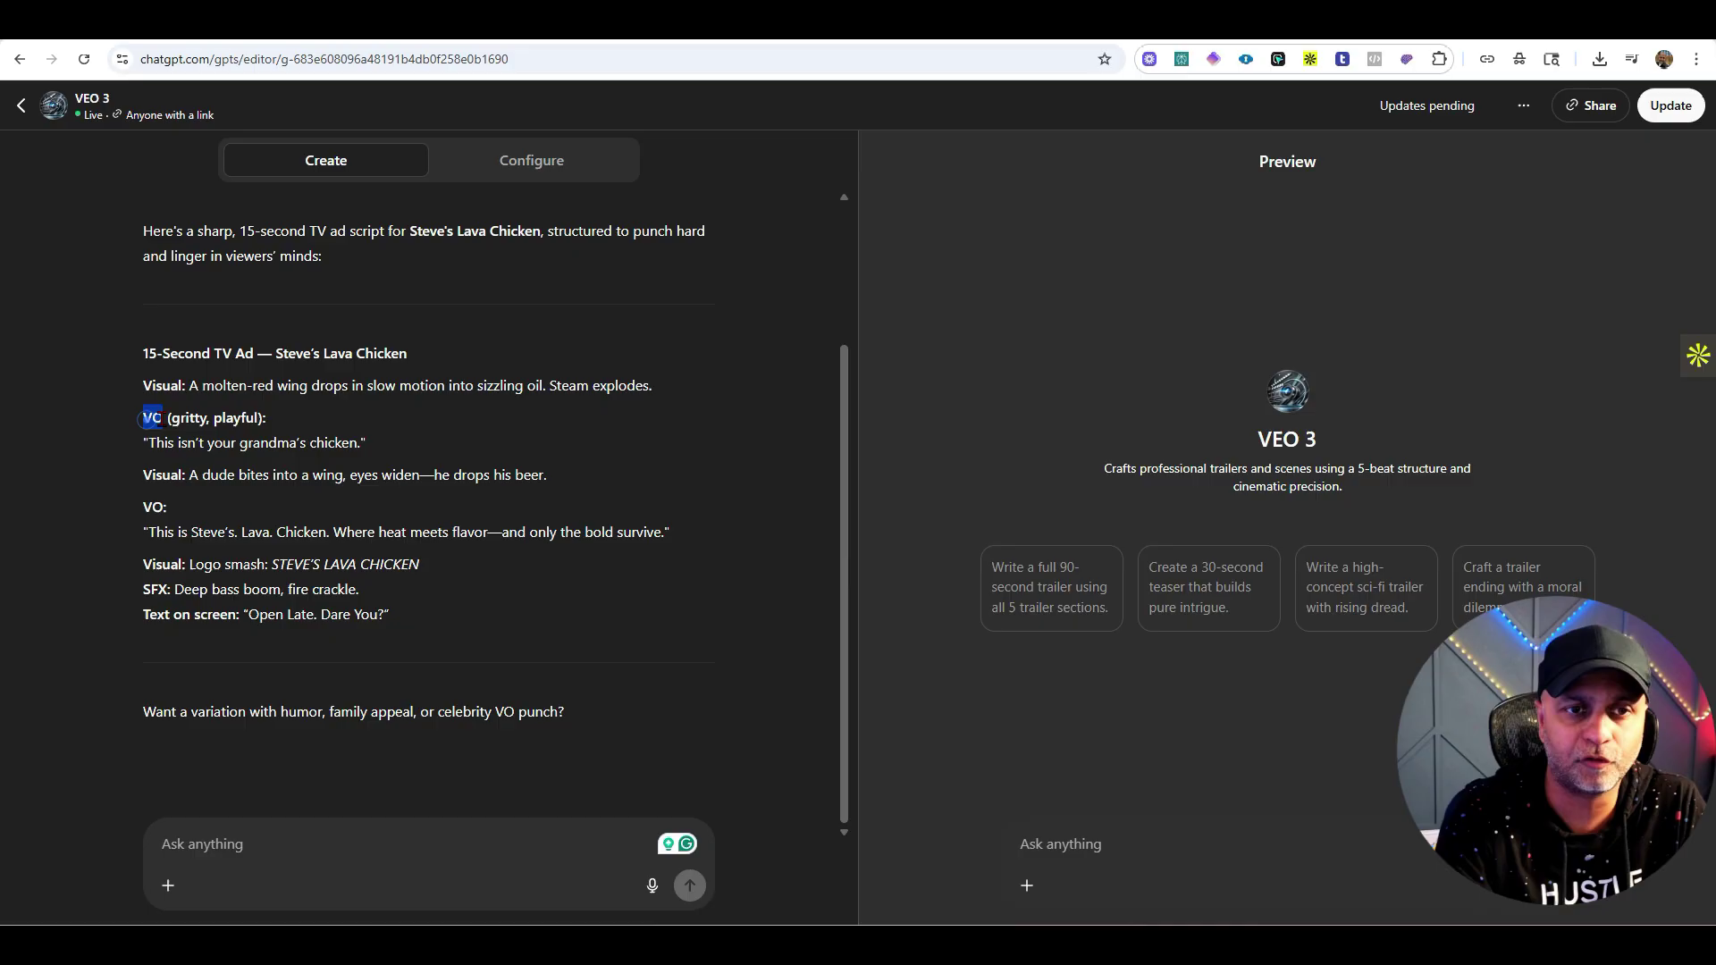
Review the returned ad script by highlighting its VO and SFX labels, the VO line and the title
double_click(152, 419)
drag(143, 589, 170, 589)
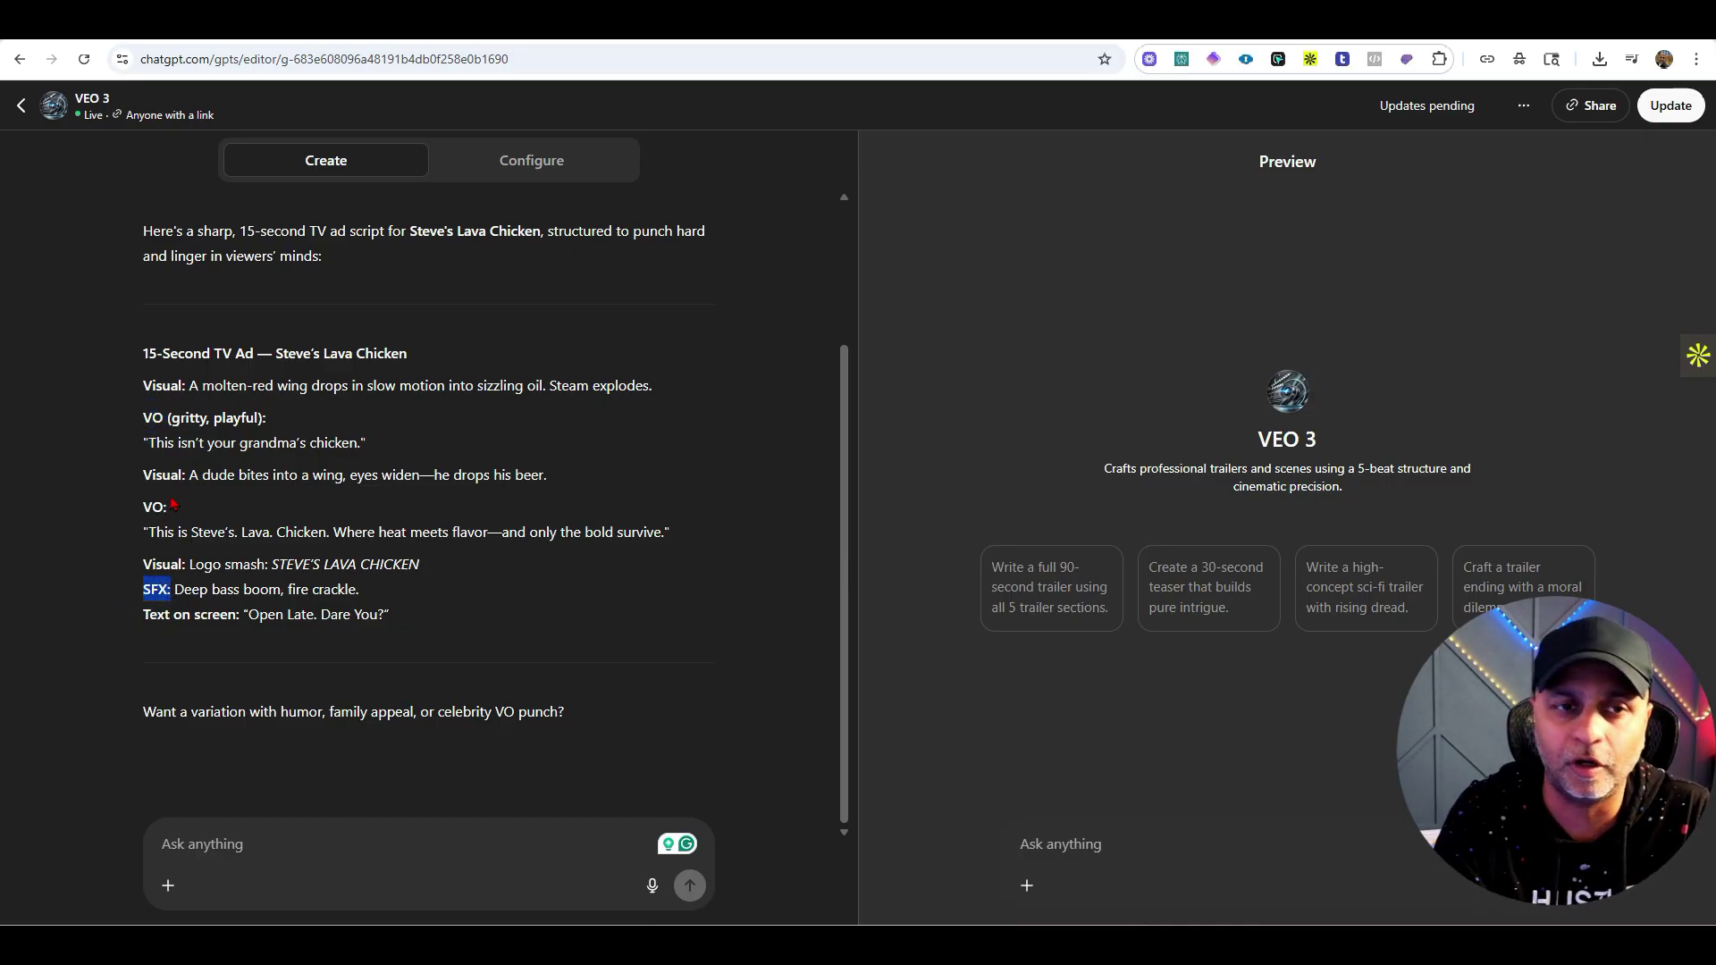
drag(138, 418, 267, 418)
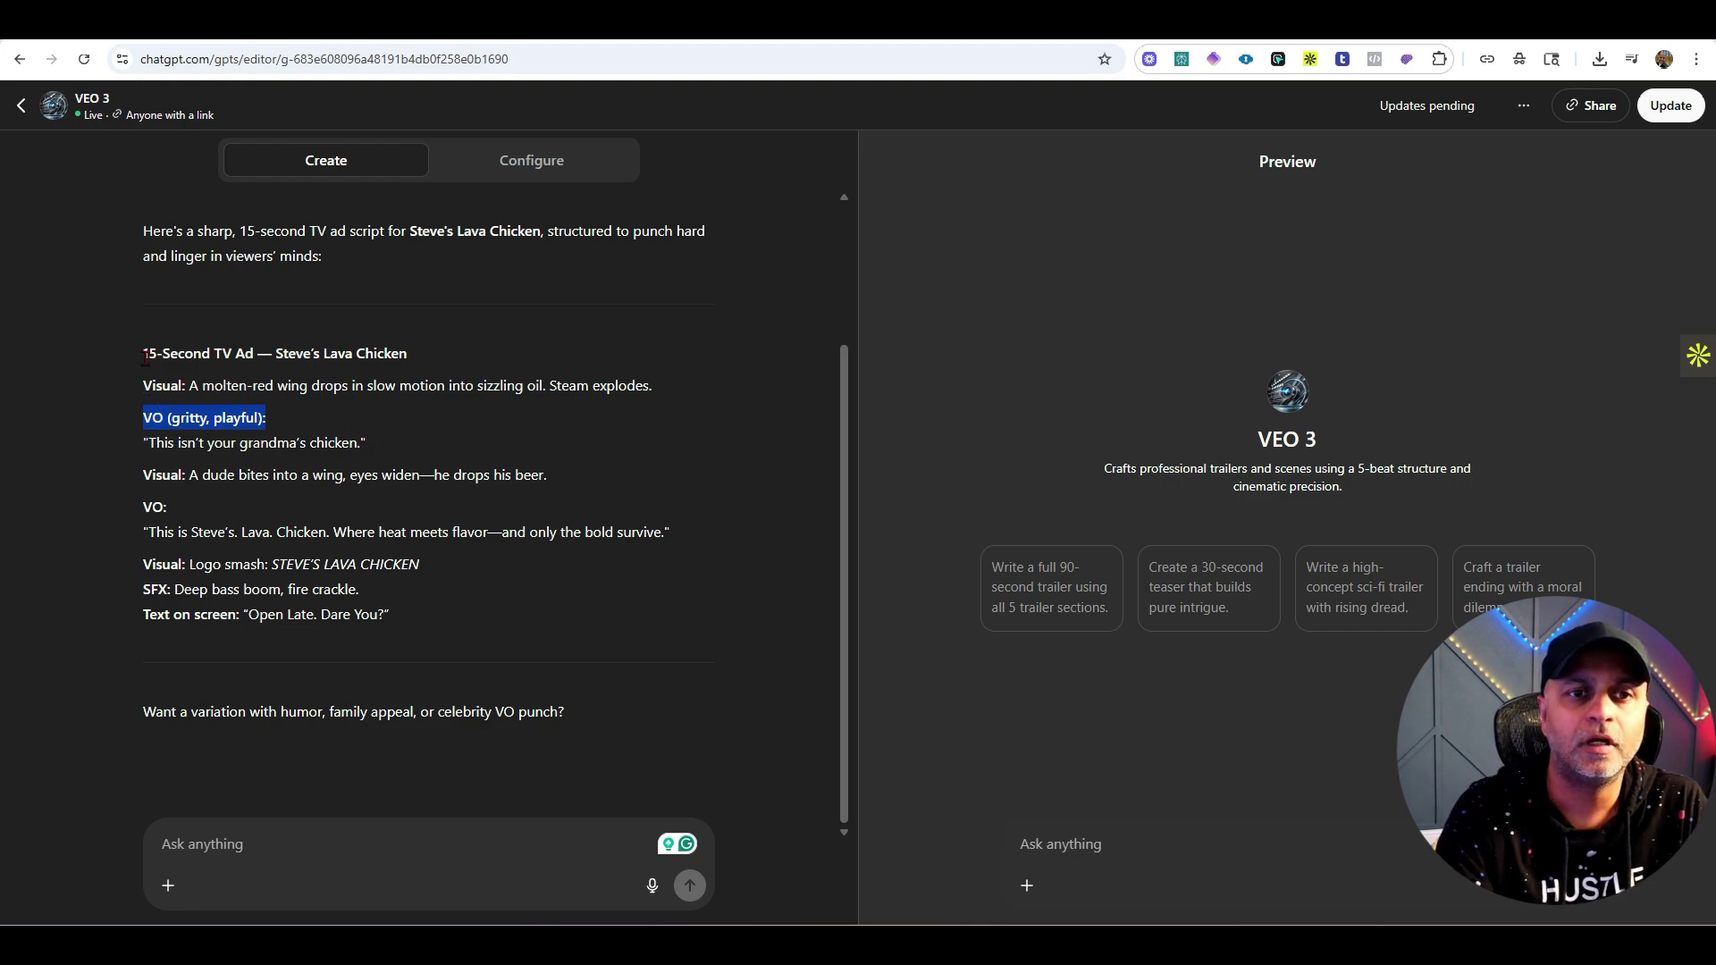
drag(145, 358, 410, 355)
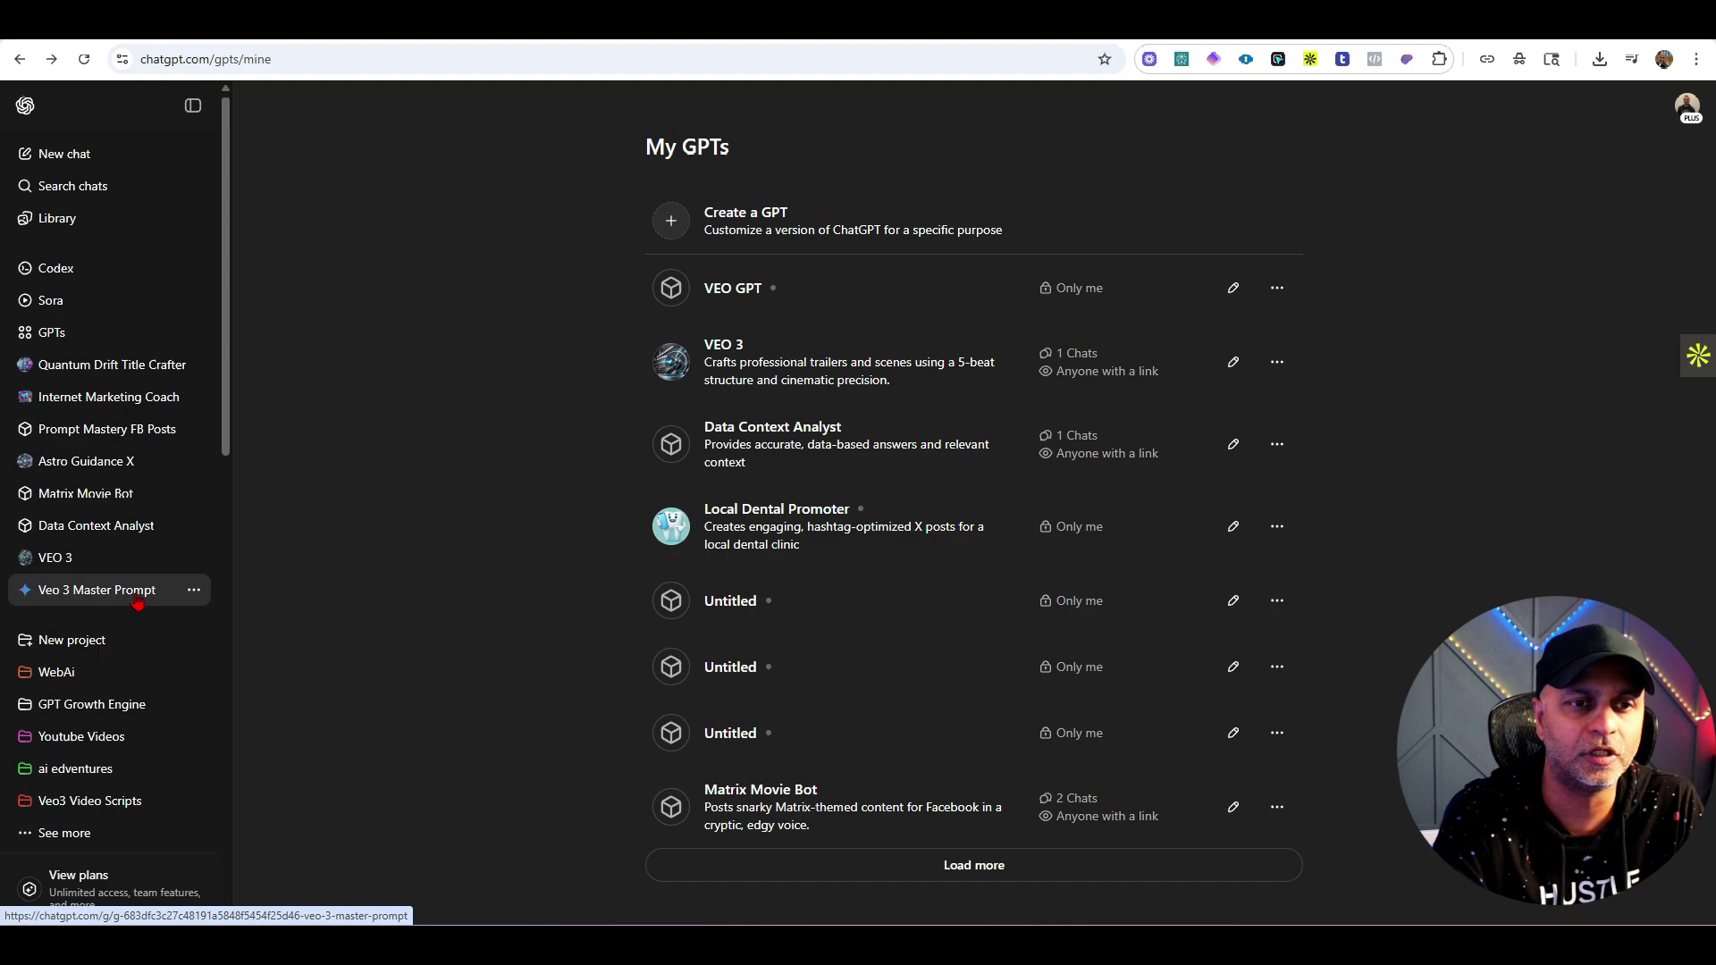
Start a new chat on the o3 model for the 15-second commercial request
click(80, 153)
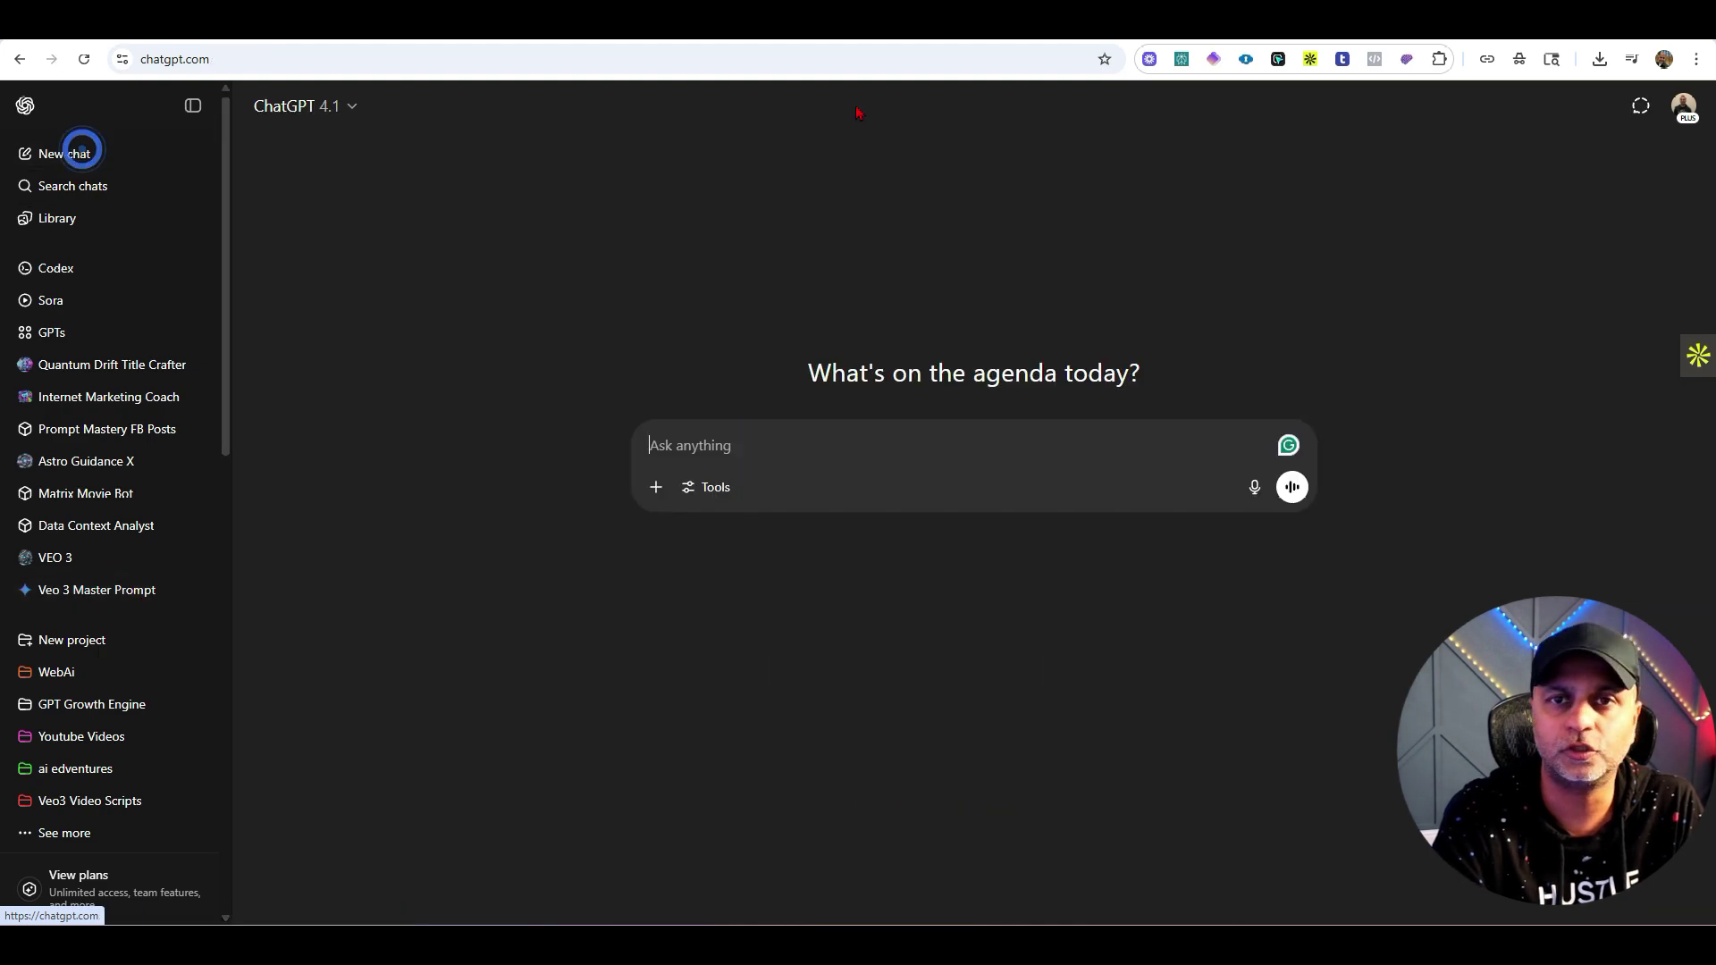
click(342, 105)
mouse_move(433, 371)
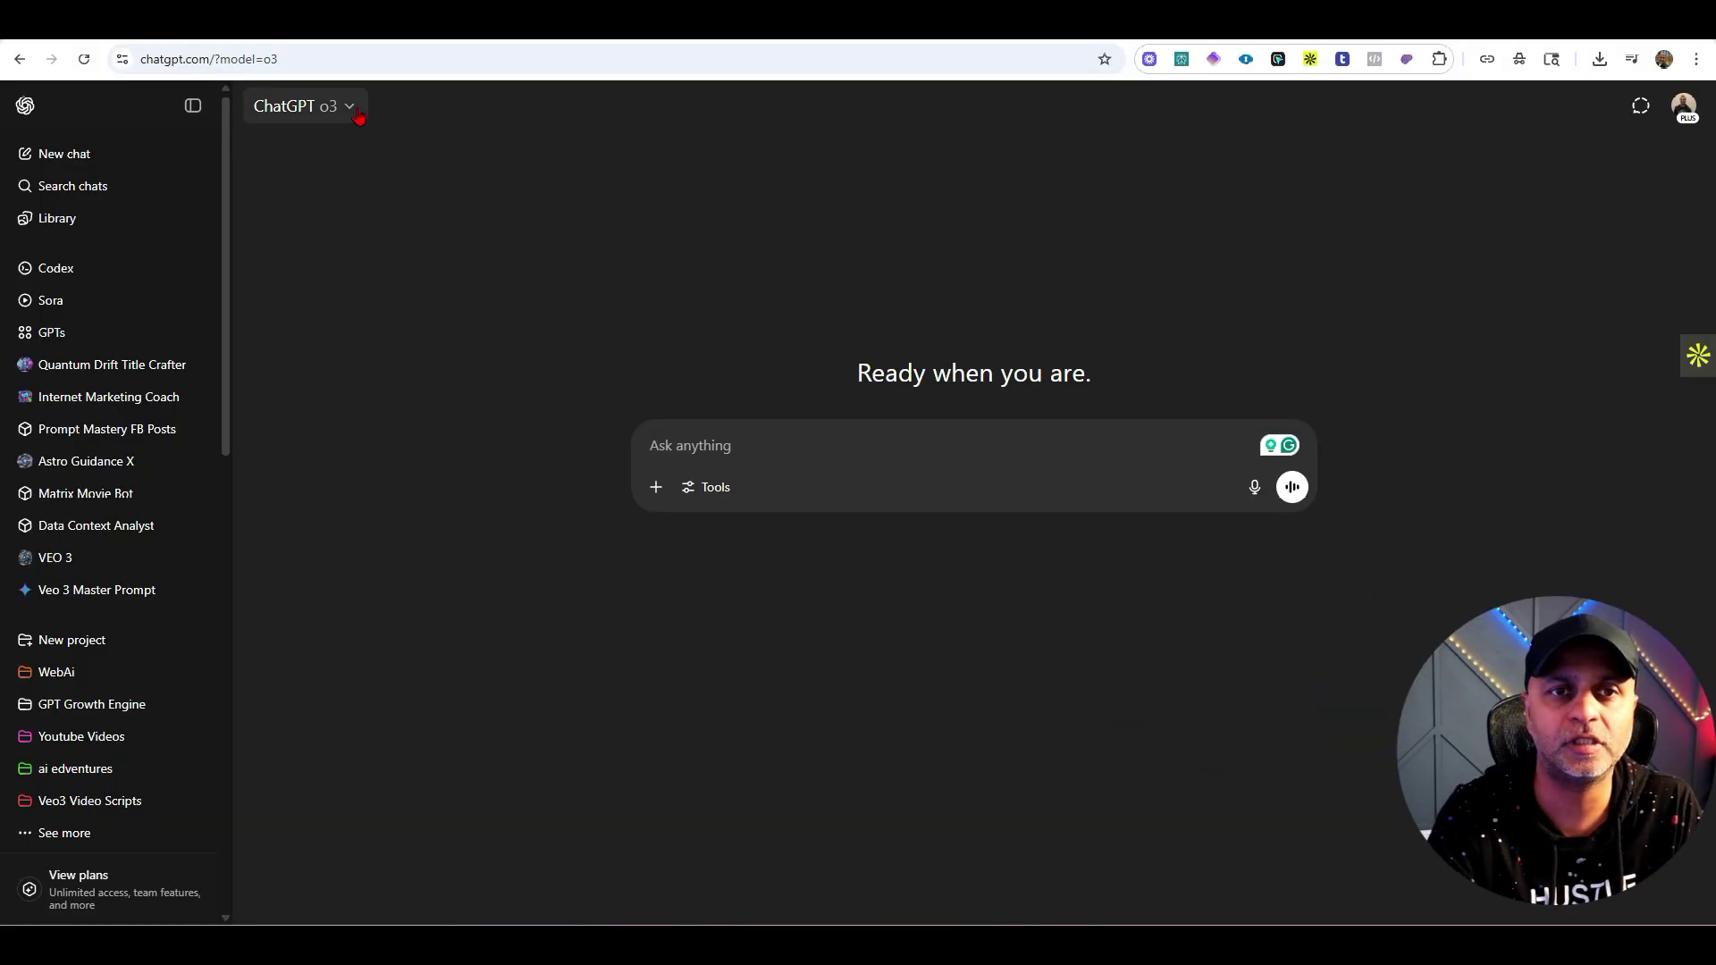
click(354, 109)
click(583, 161)
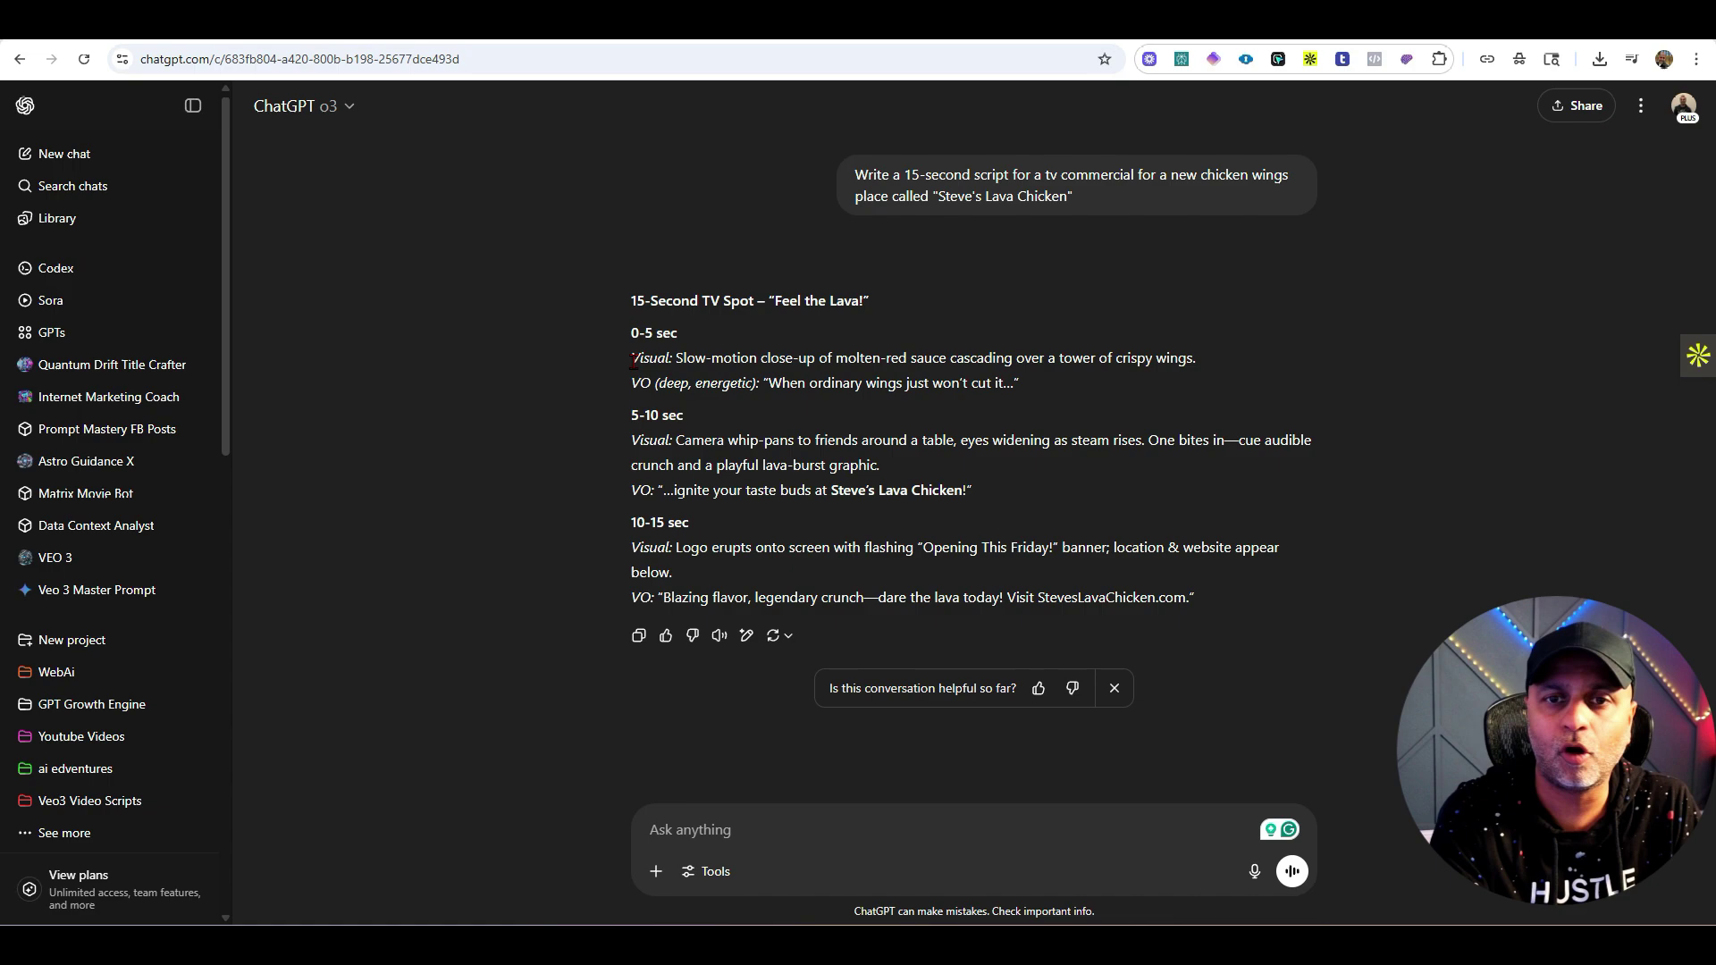
Review the 'Feel the Lava!' script's opening and 5-10 sec Visual lines
drag(713, 361, 1158, 356)
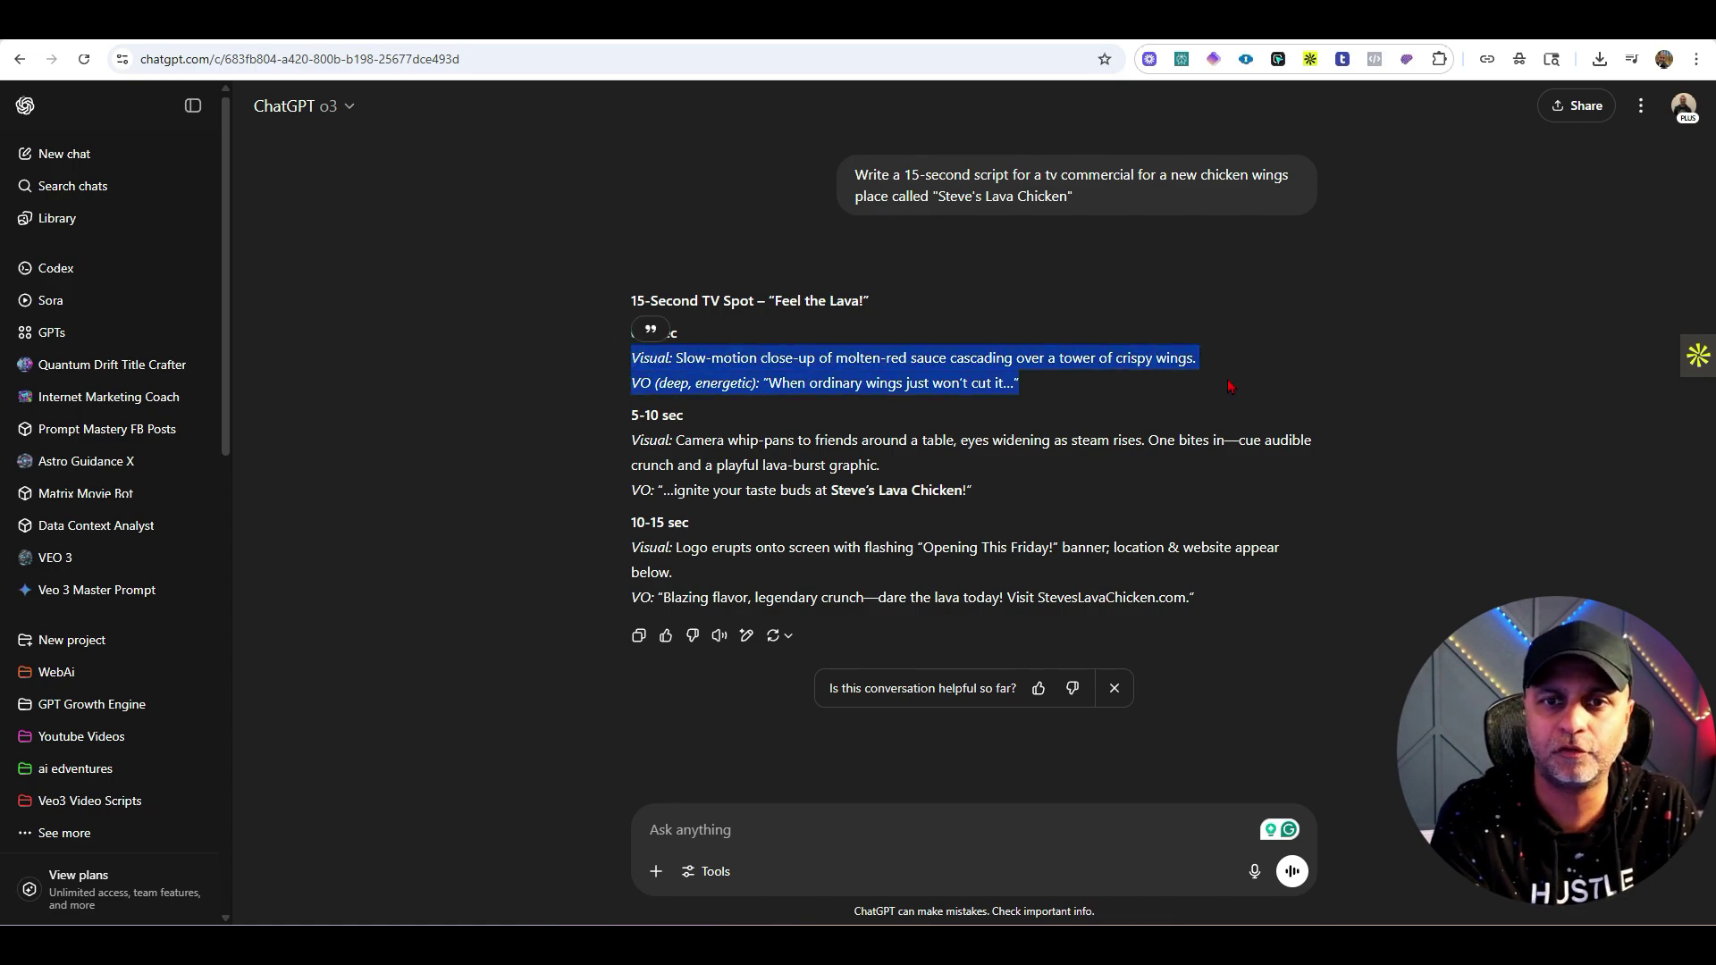
click(987, 409)
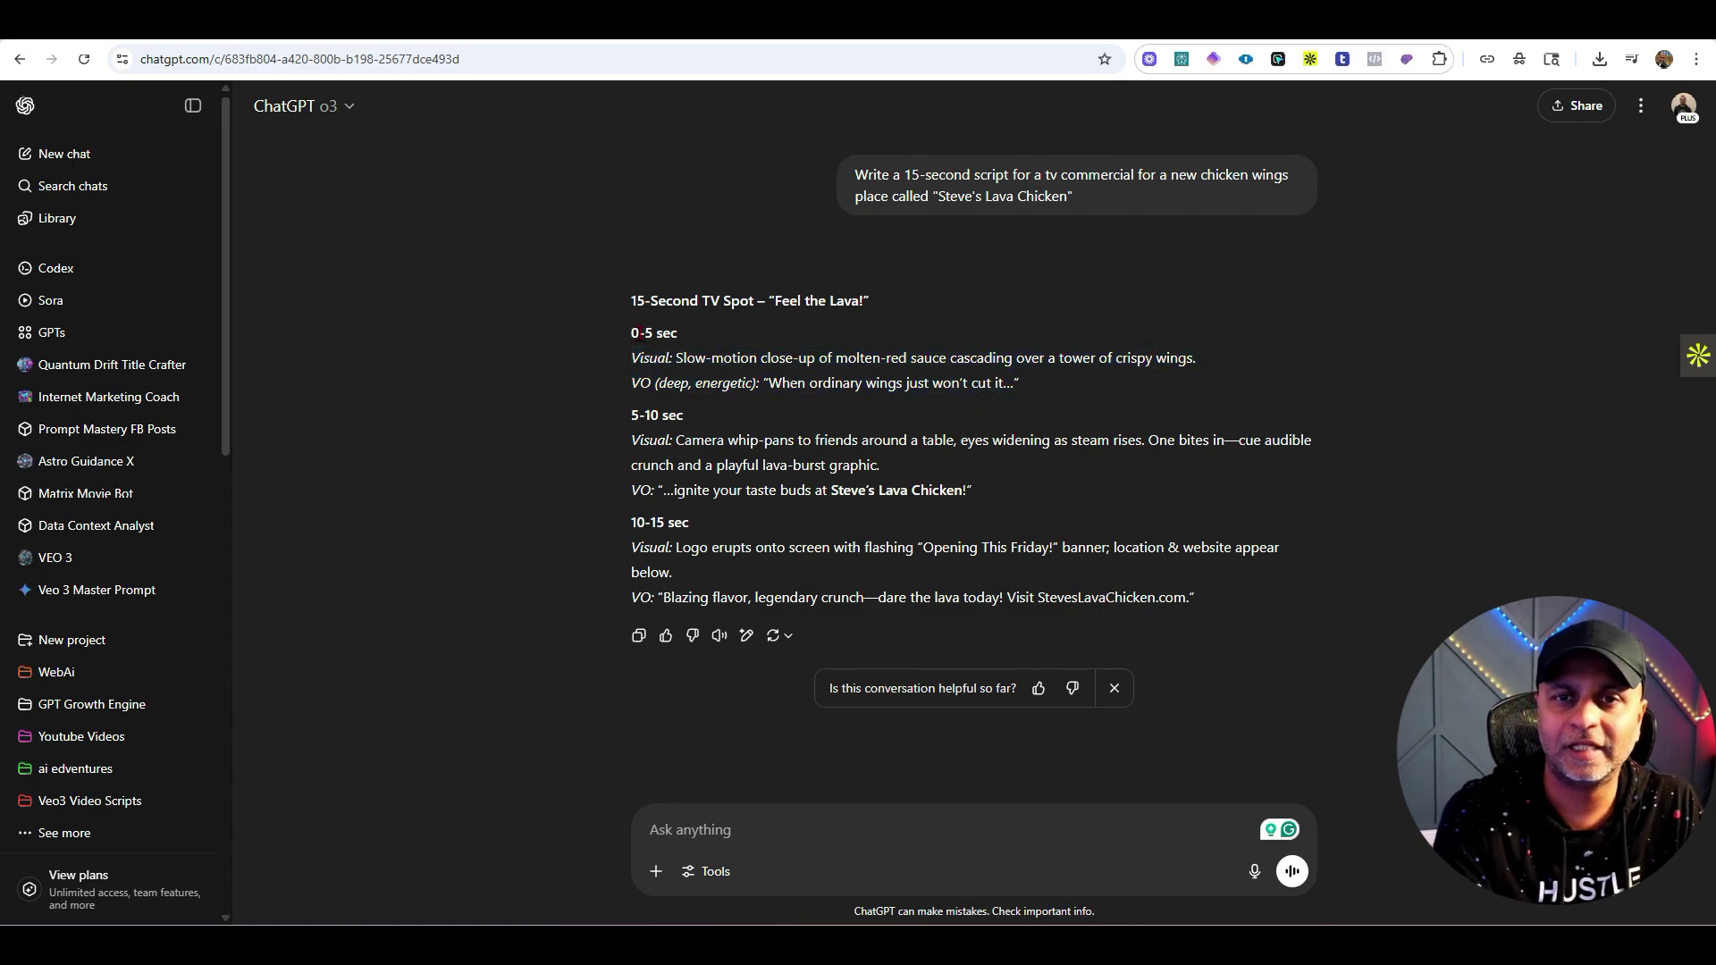
drag(632, 440, 951, 465)
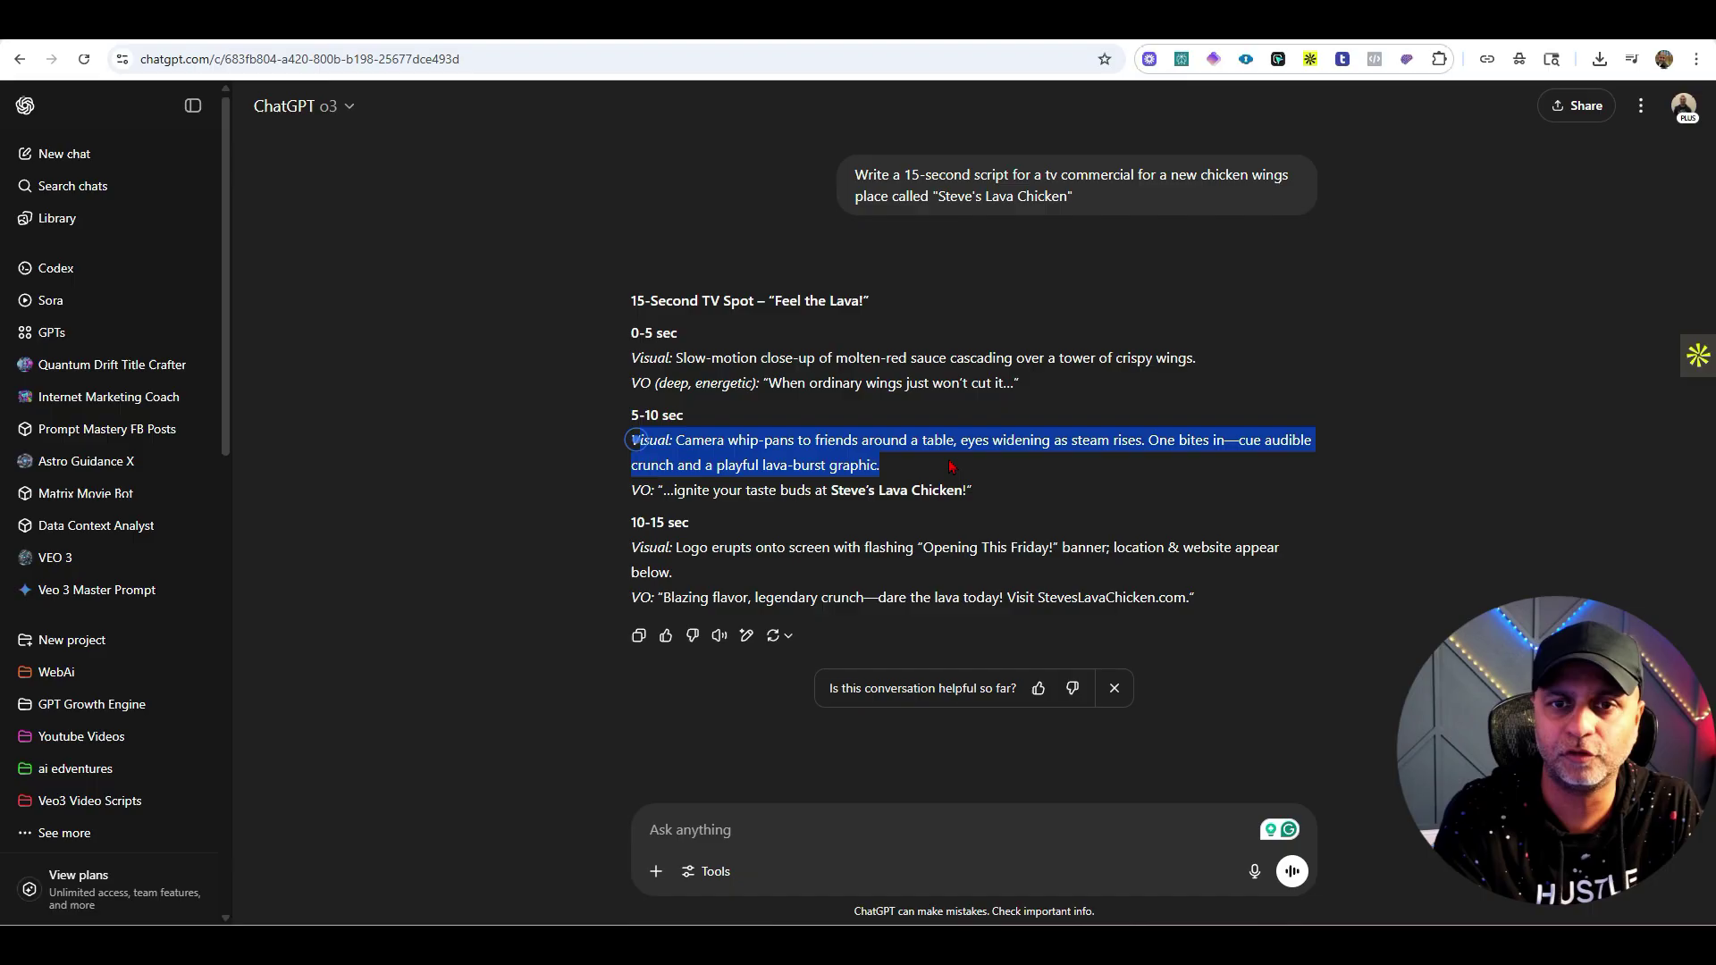
click(793, 509)
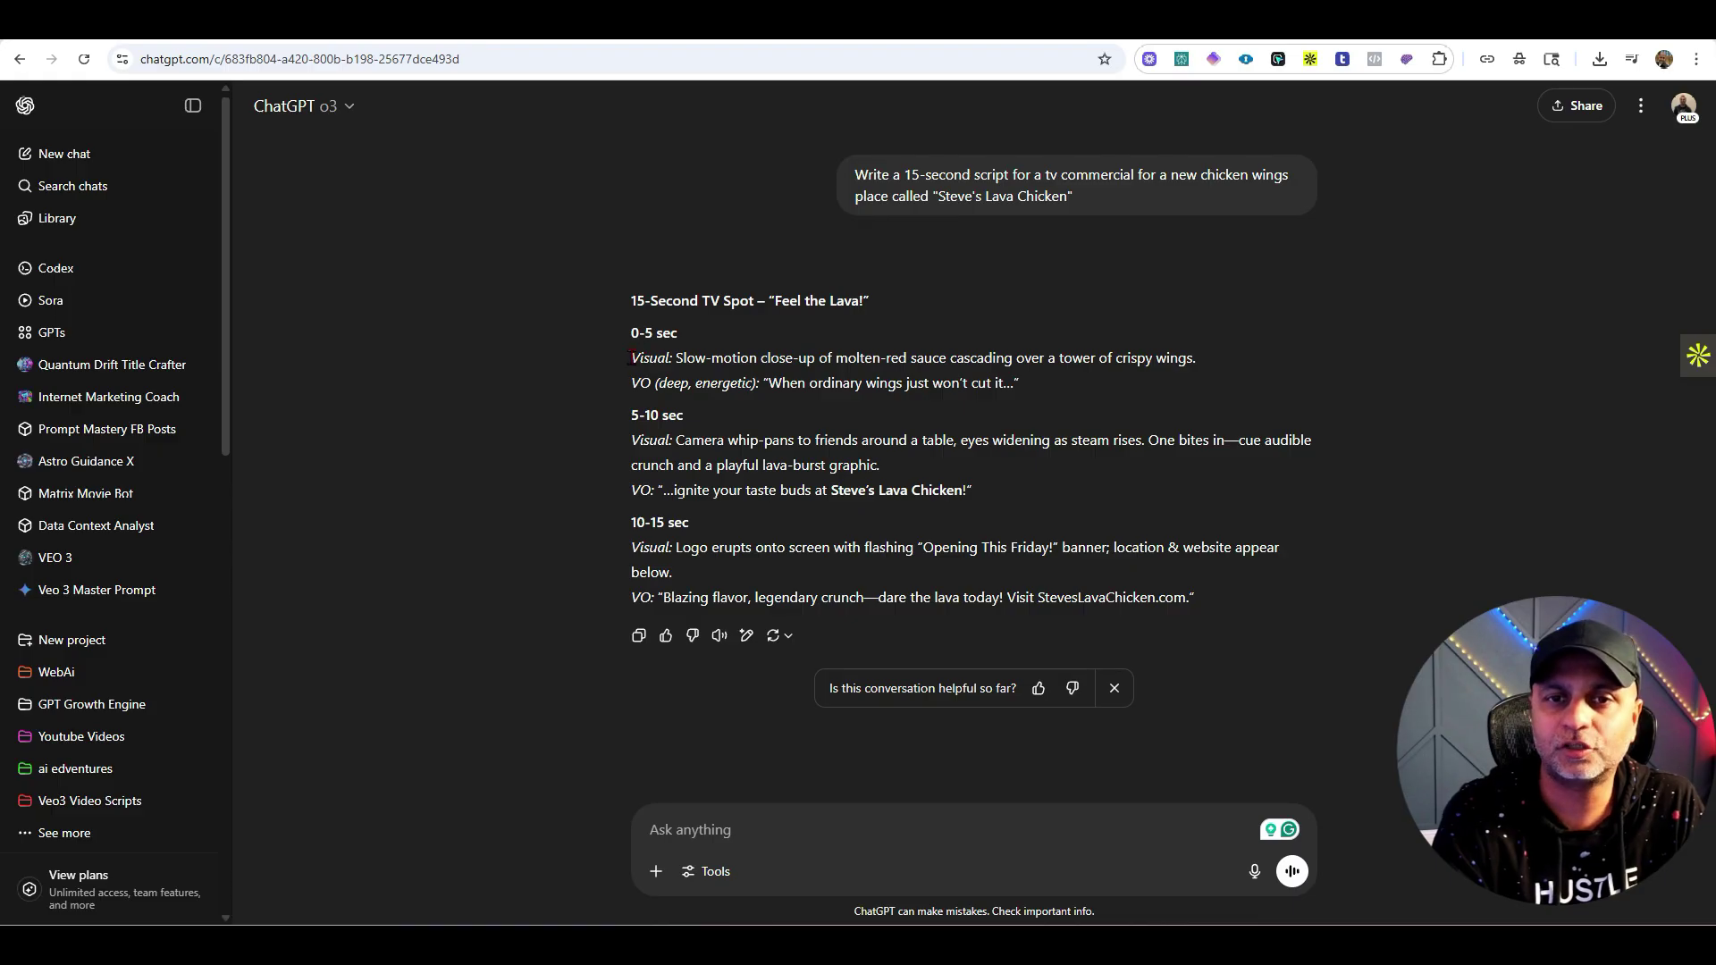
Put the 0-5 sec Visual and VO lines into Flow's prompt with the Veo 3 - Highest Quality model
drag(631, 362, 1048, 386)
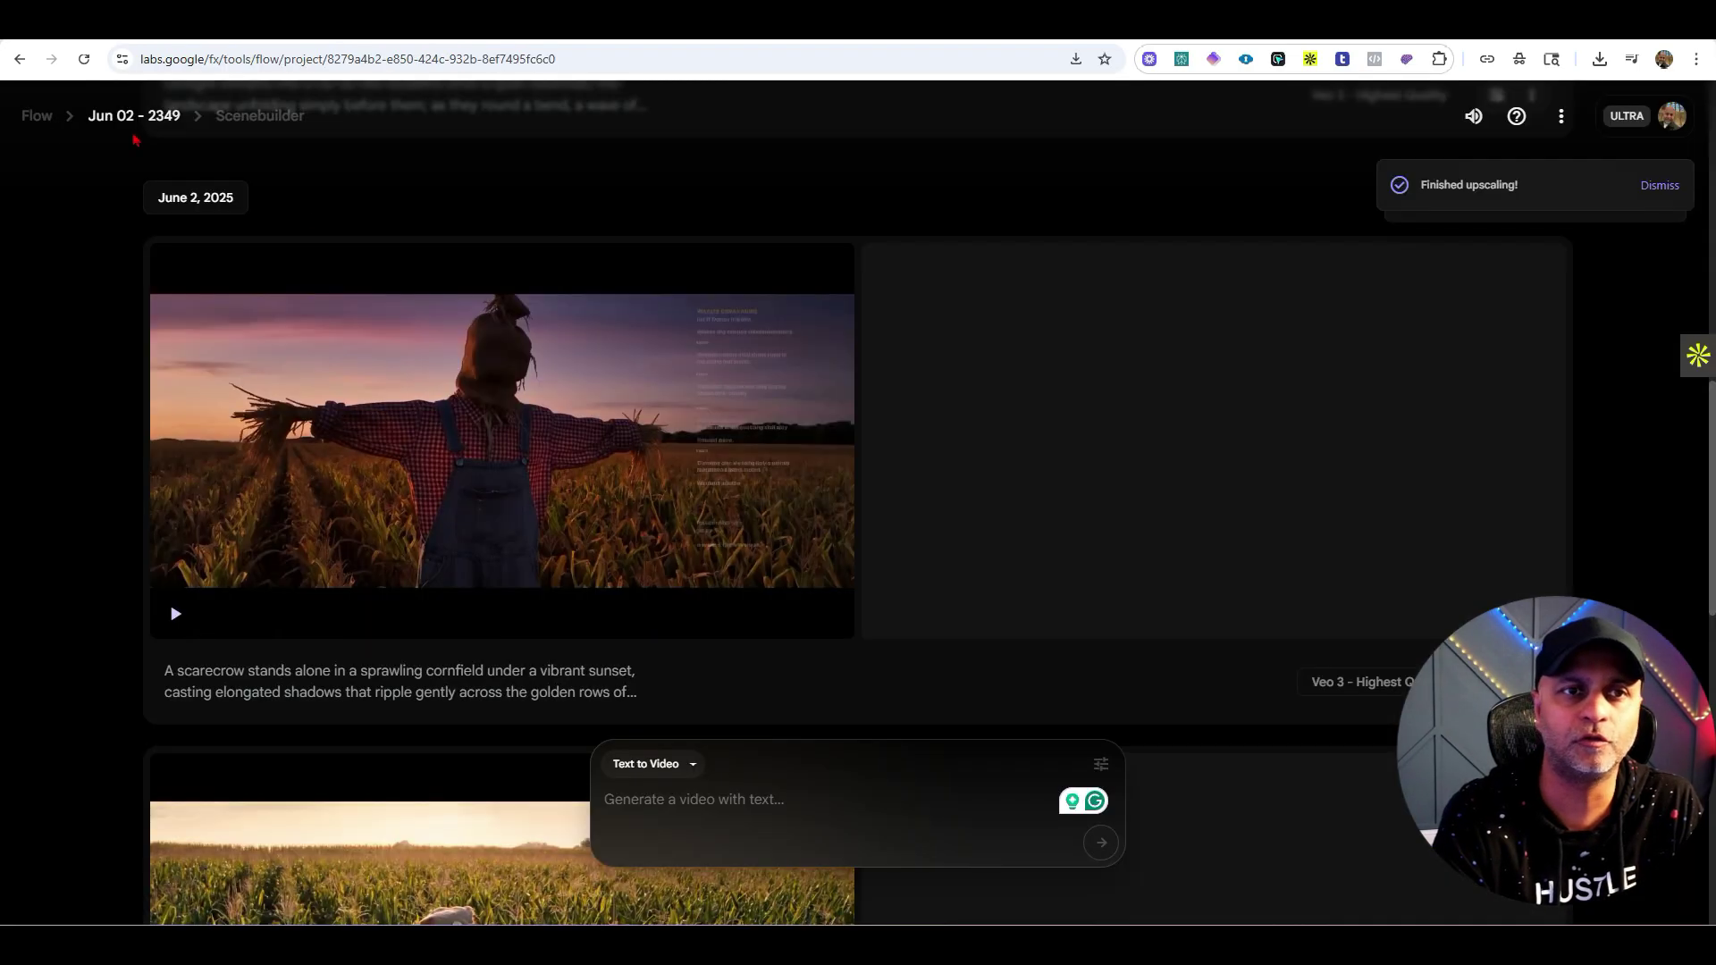
click(36, 118)
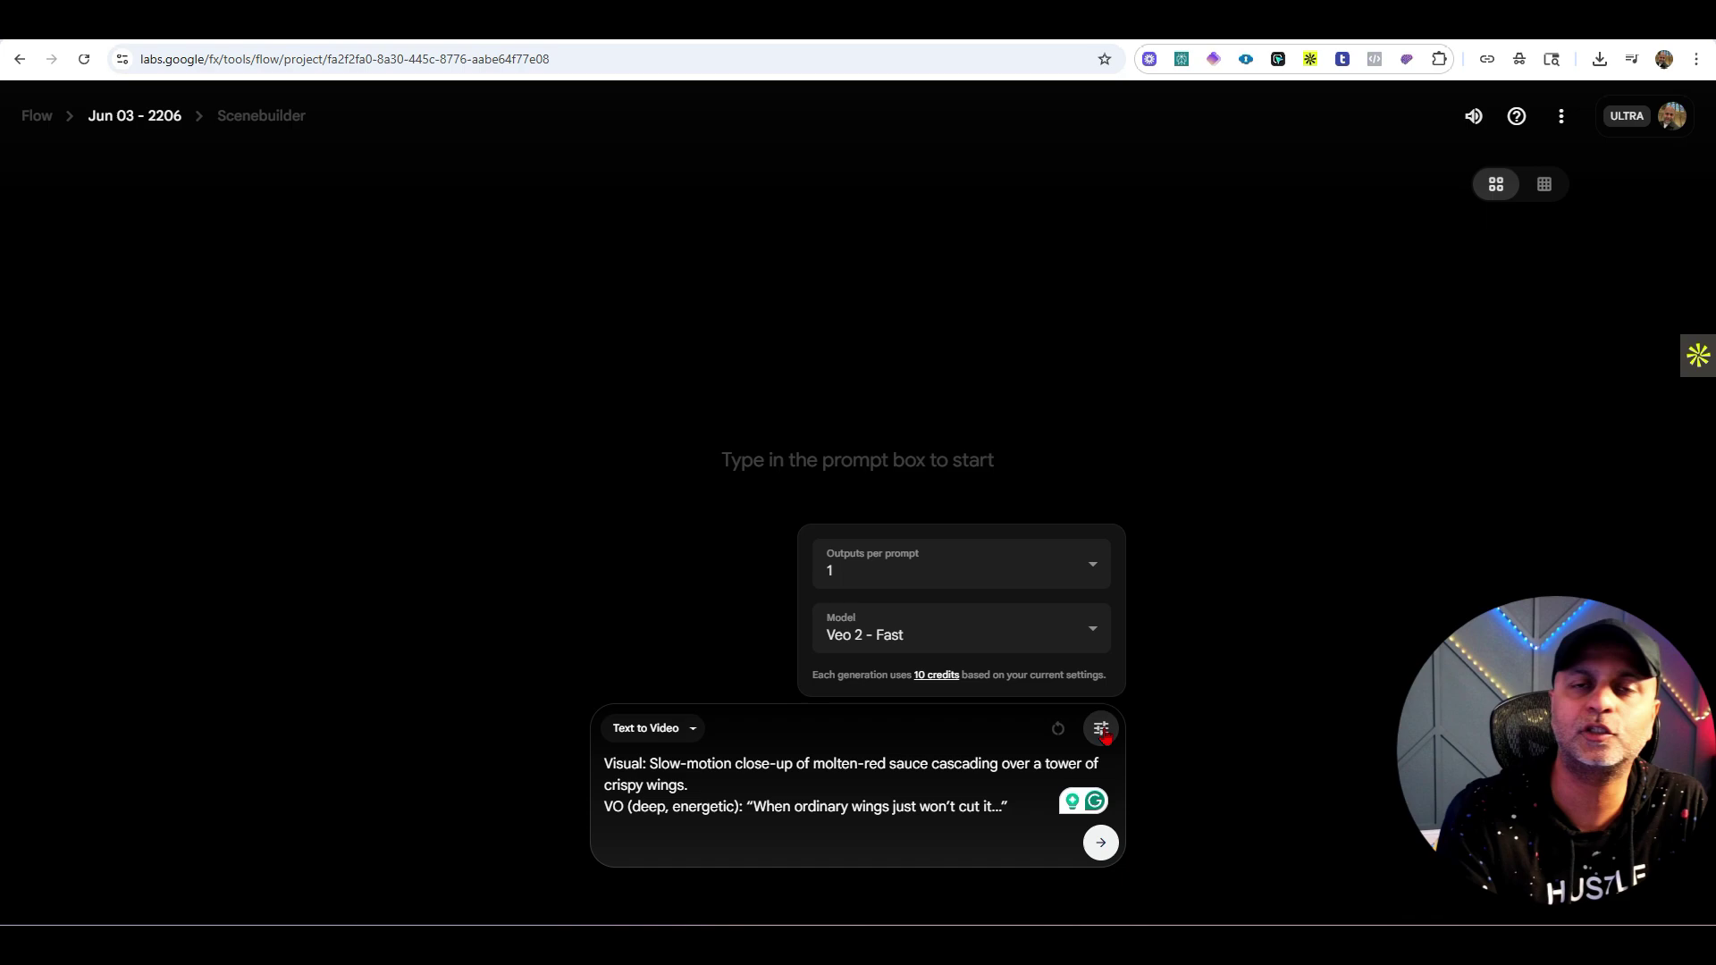
click(984, 630)
click(860, 565)
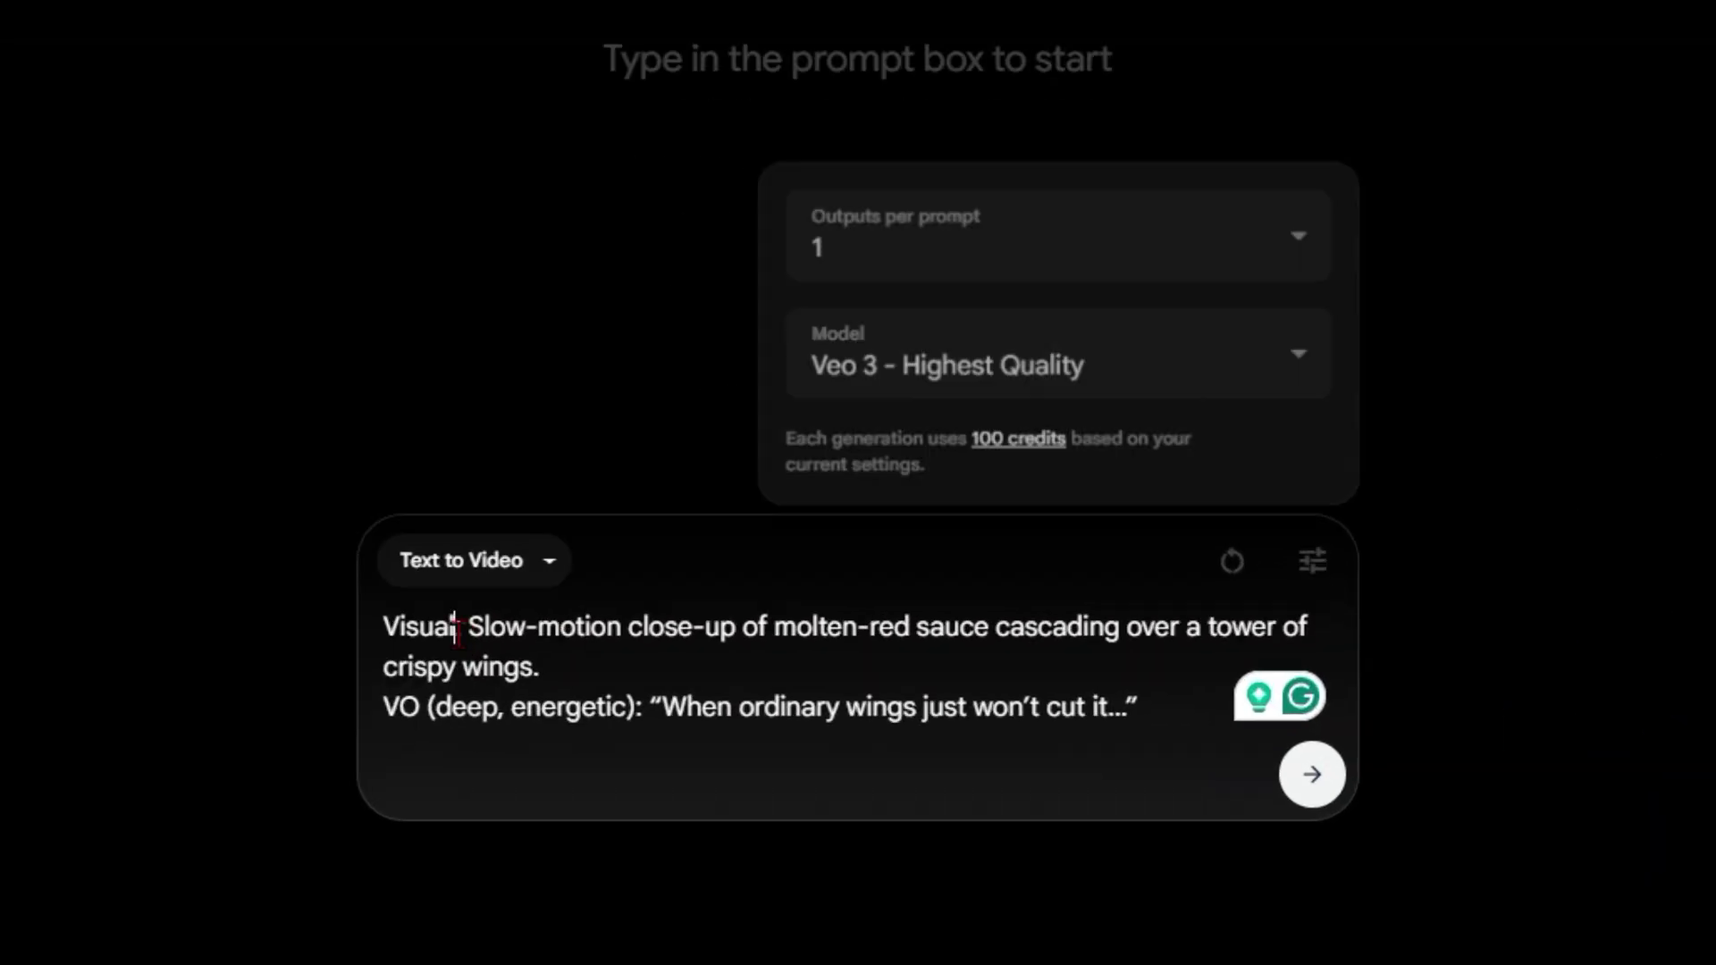
drag(649, 764, 785, 789)
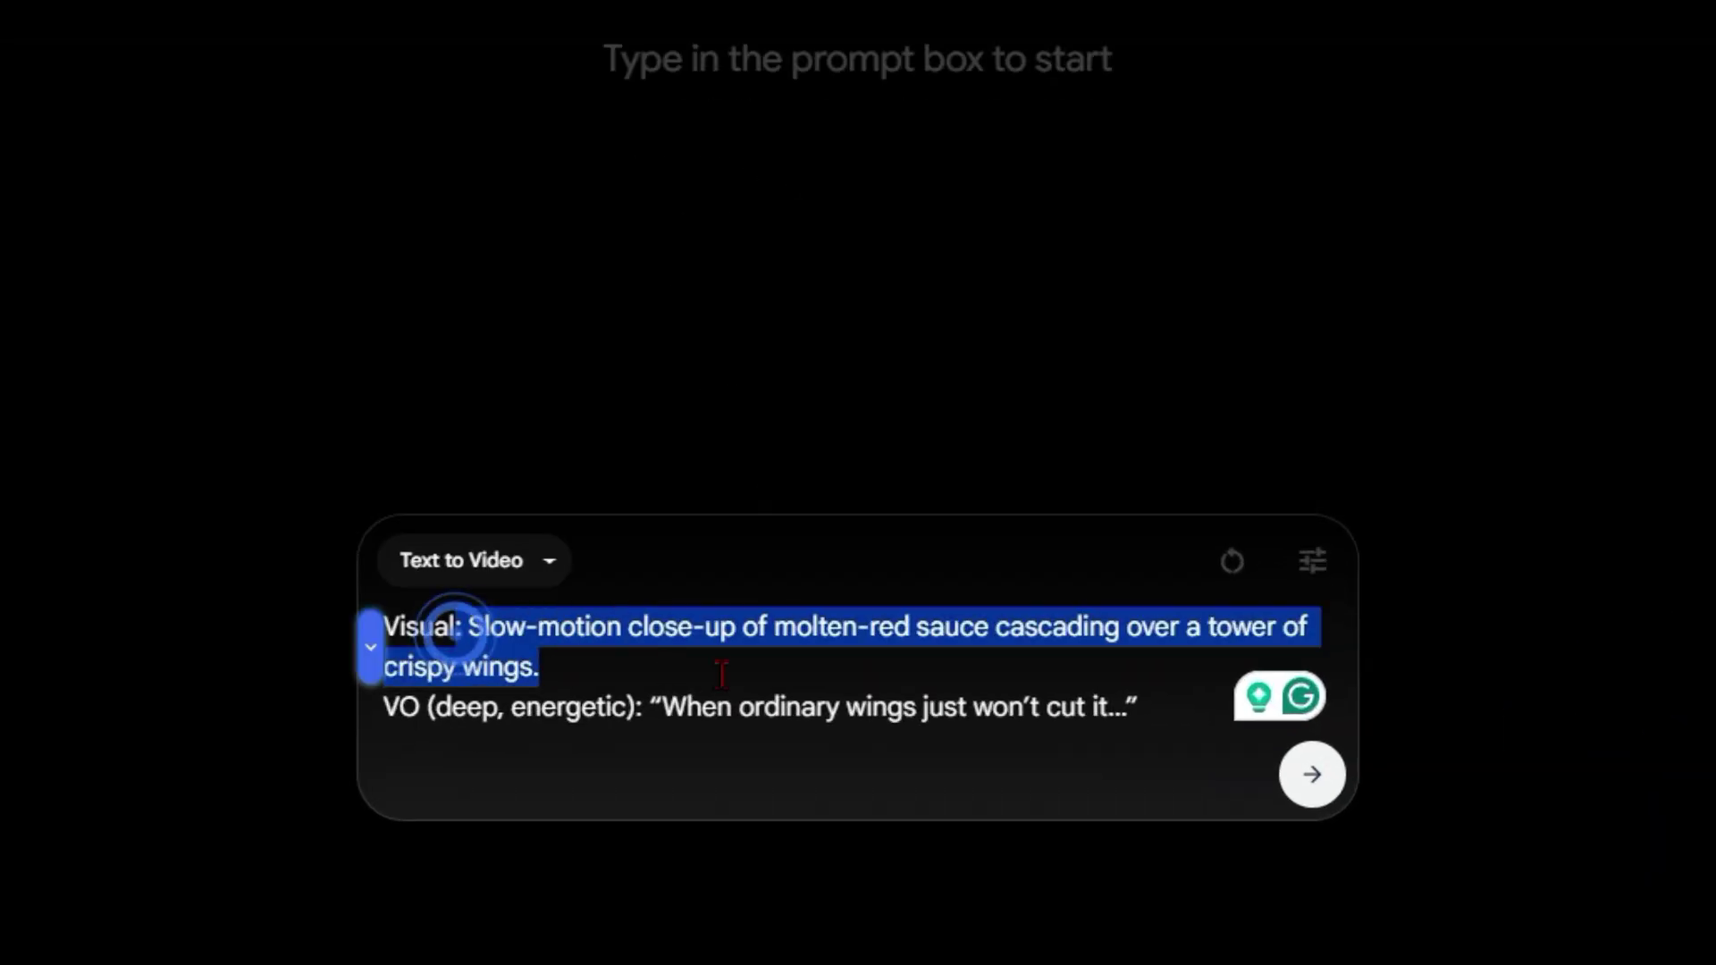
click(847, 668)
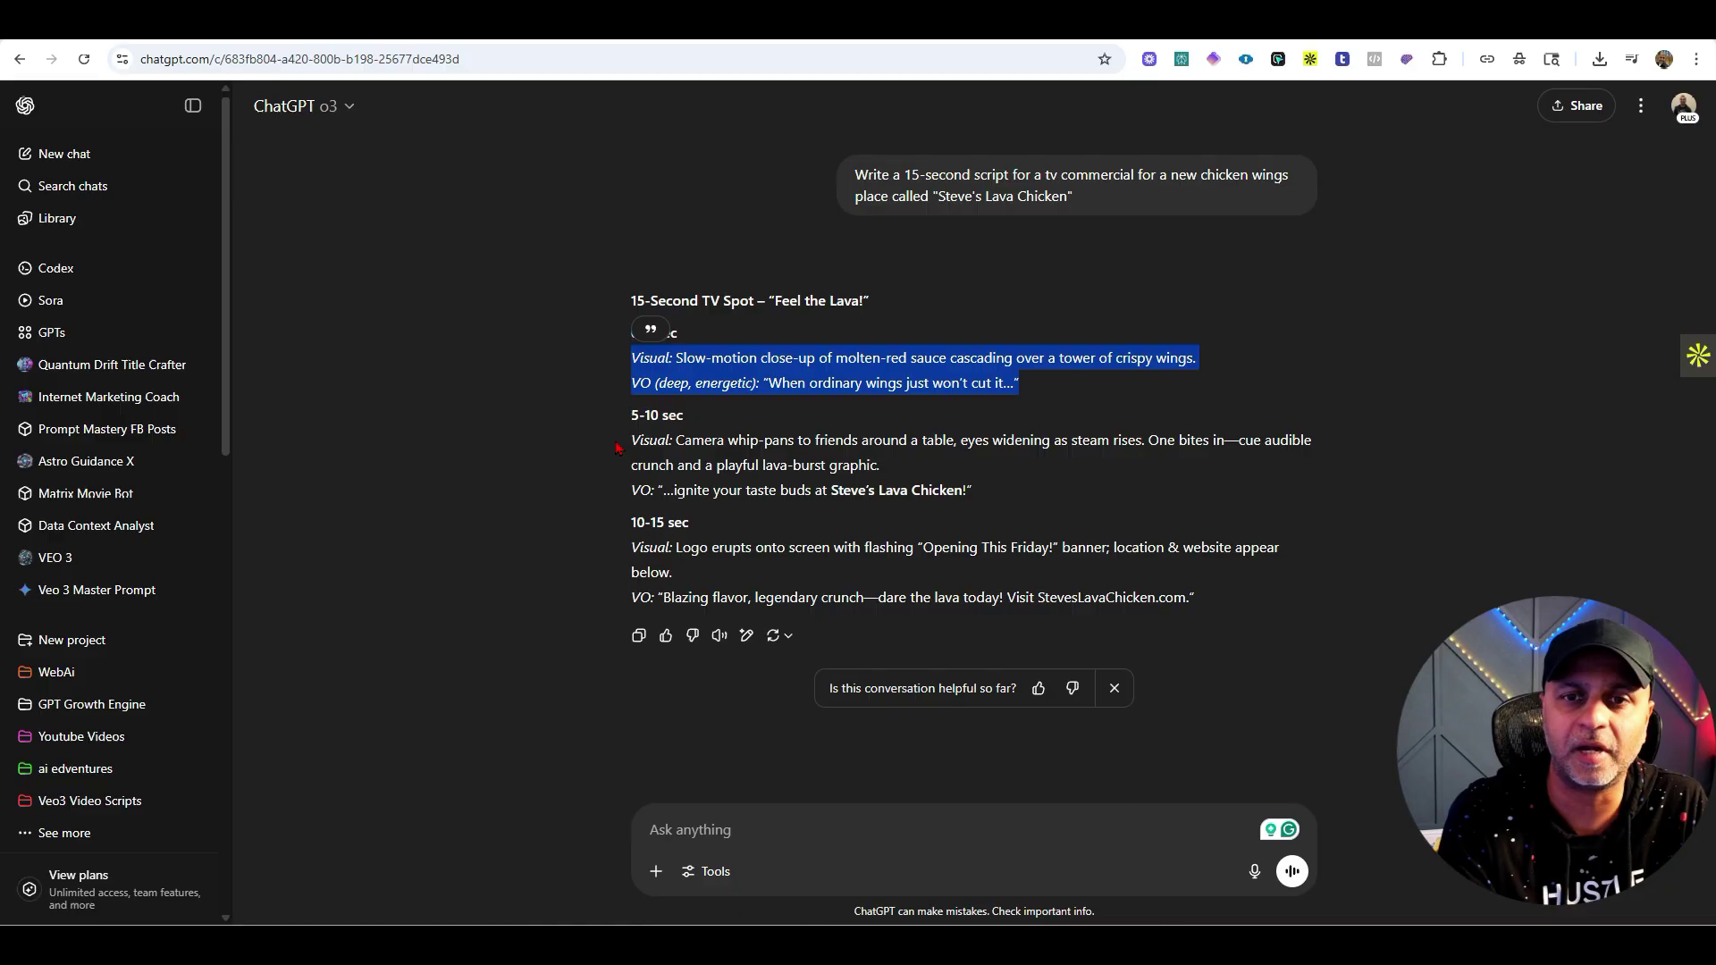
Submit the 5-10 sec whip-pan friends scene prompt for generation in Flow
click(644, 440)
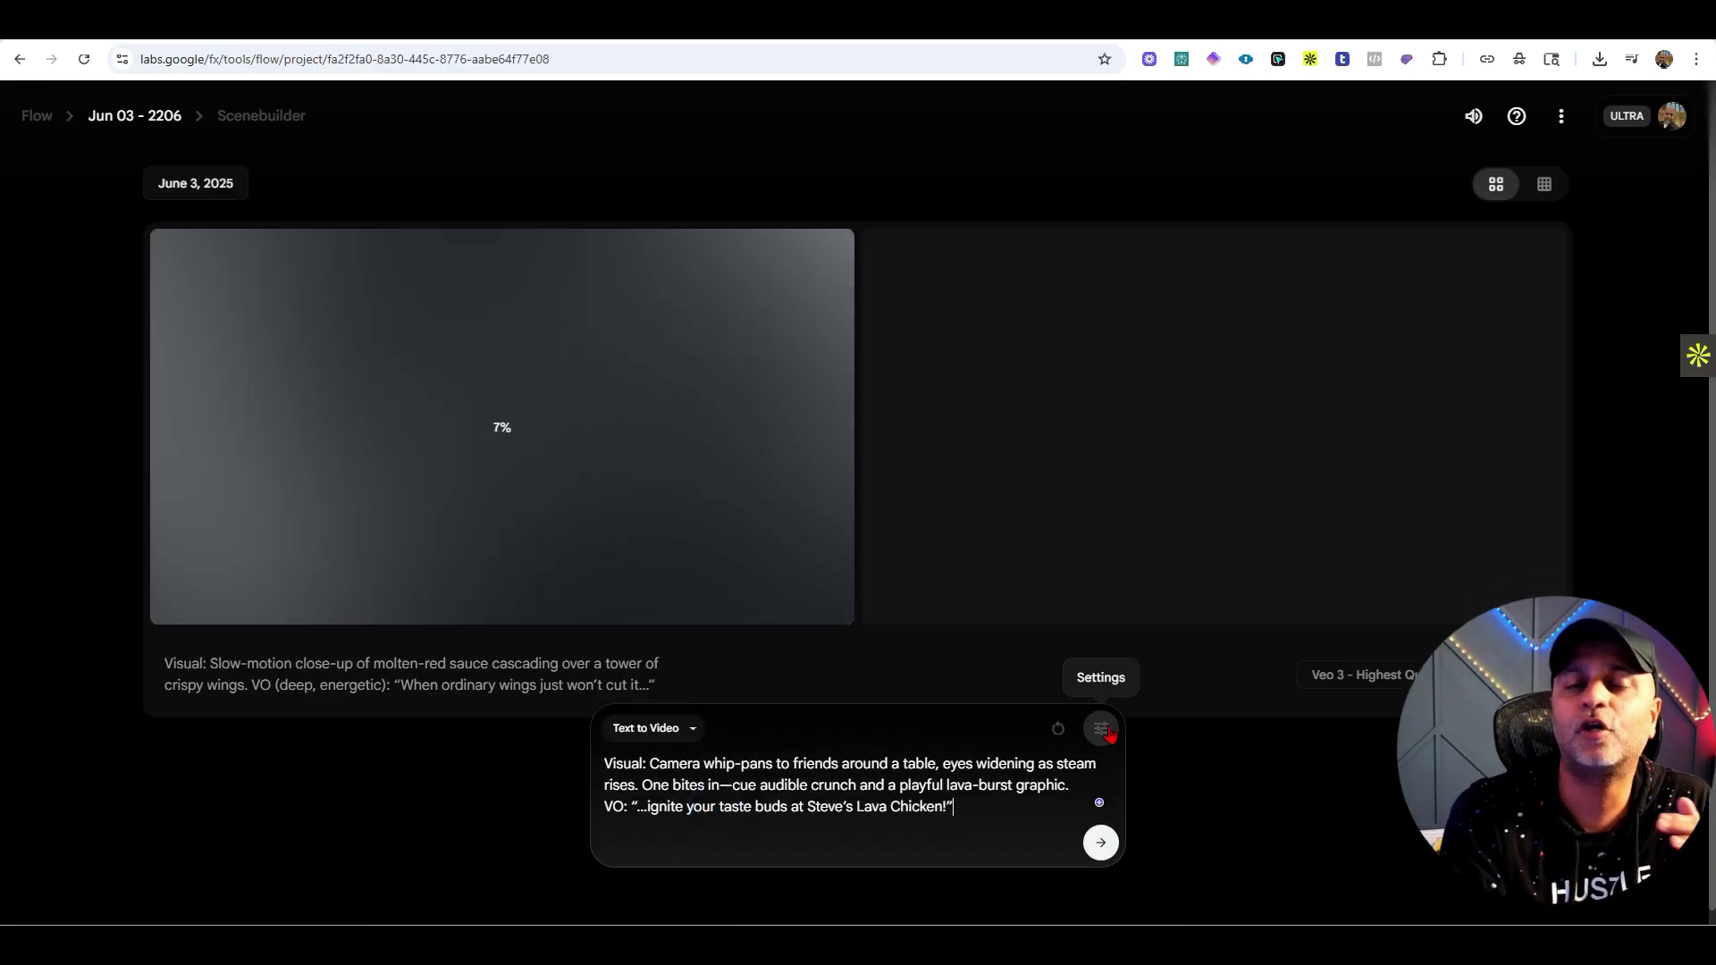
click(1105, 729)
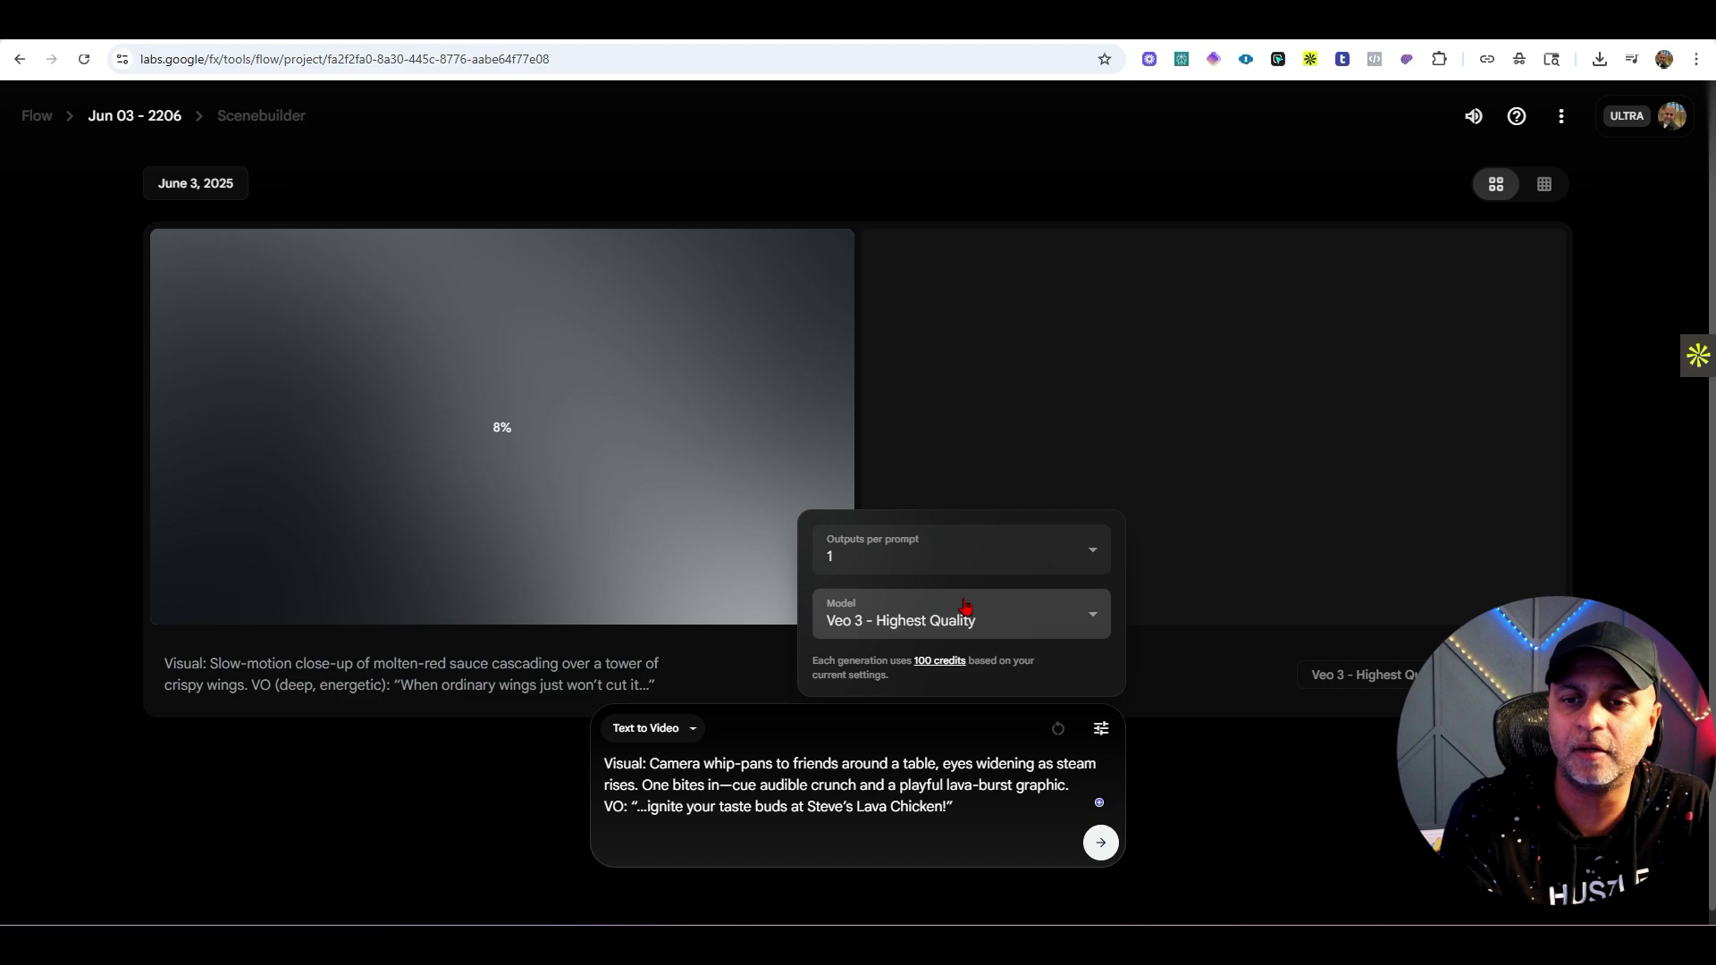
click(959, 815)
click(1092, 842)
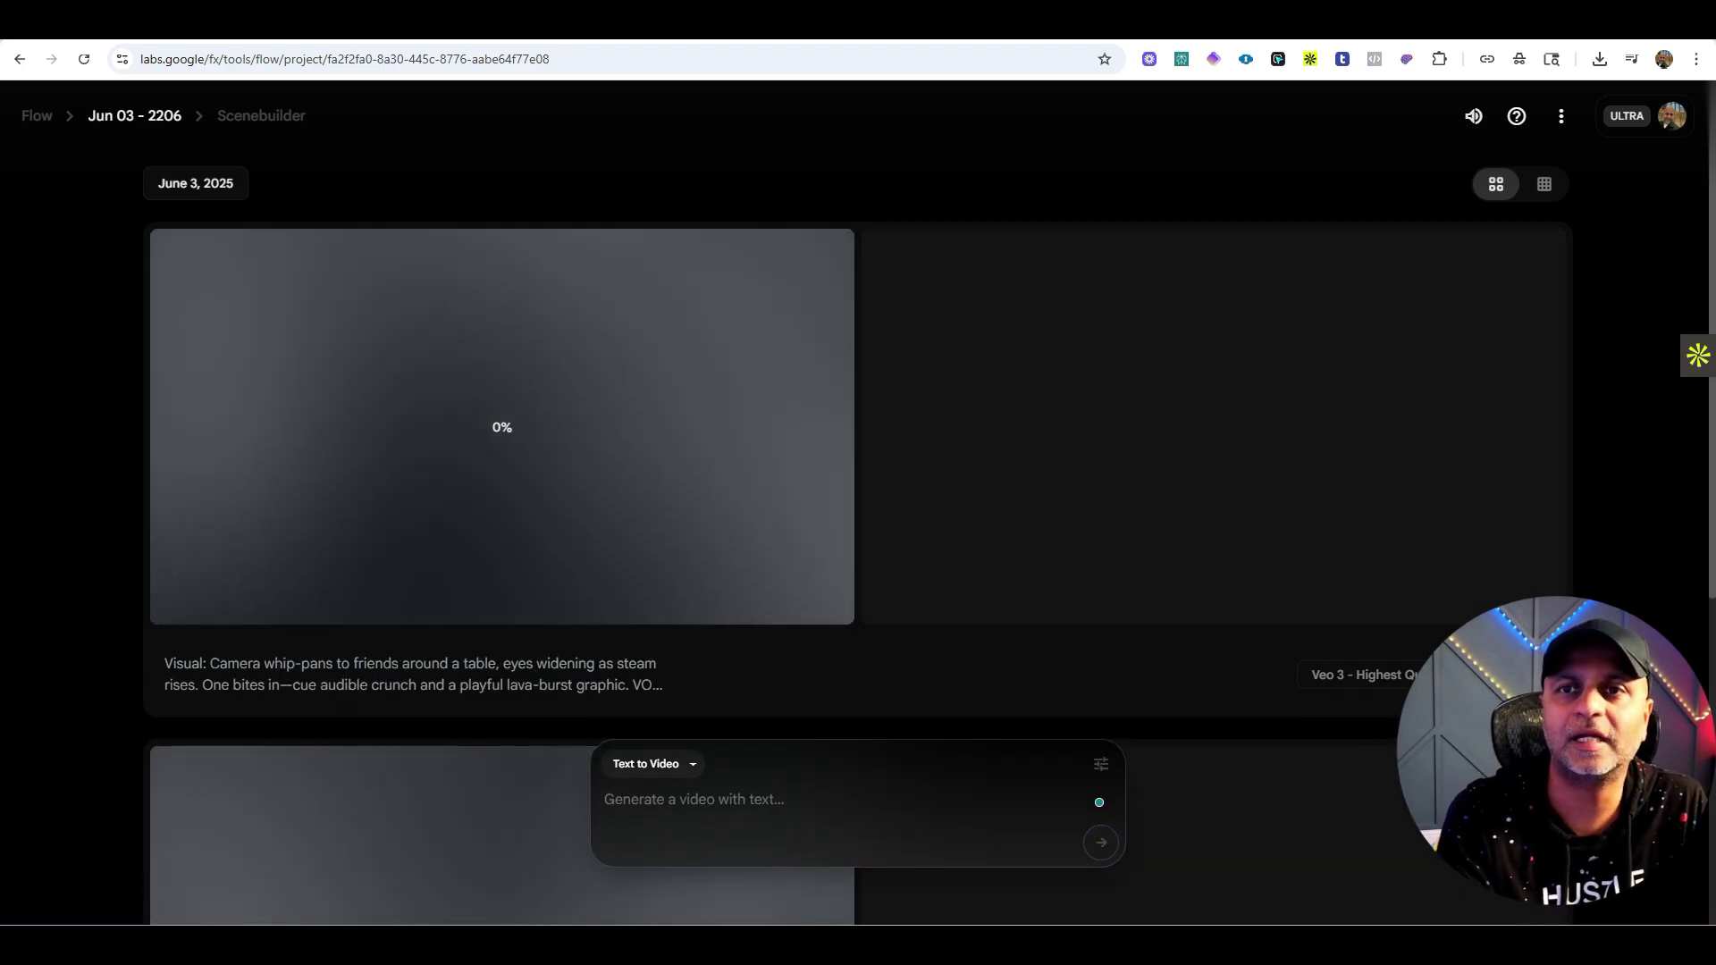
Paste the 10-15 sec logo-and-banner closing lines from ChatGPT into Flow and generate that clip
key(ctrl+Tab)
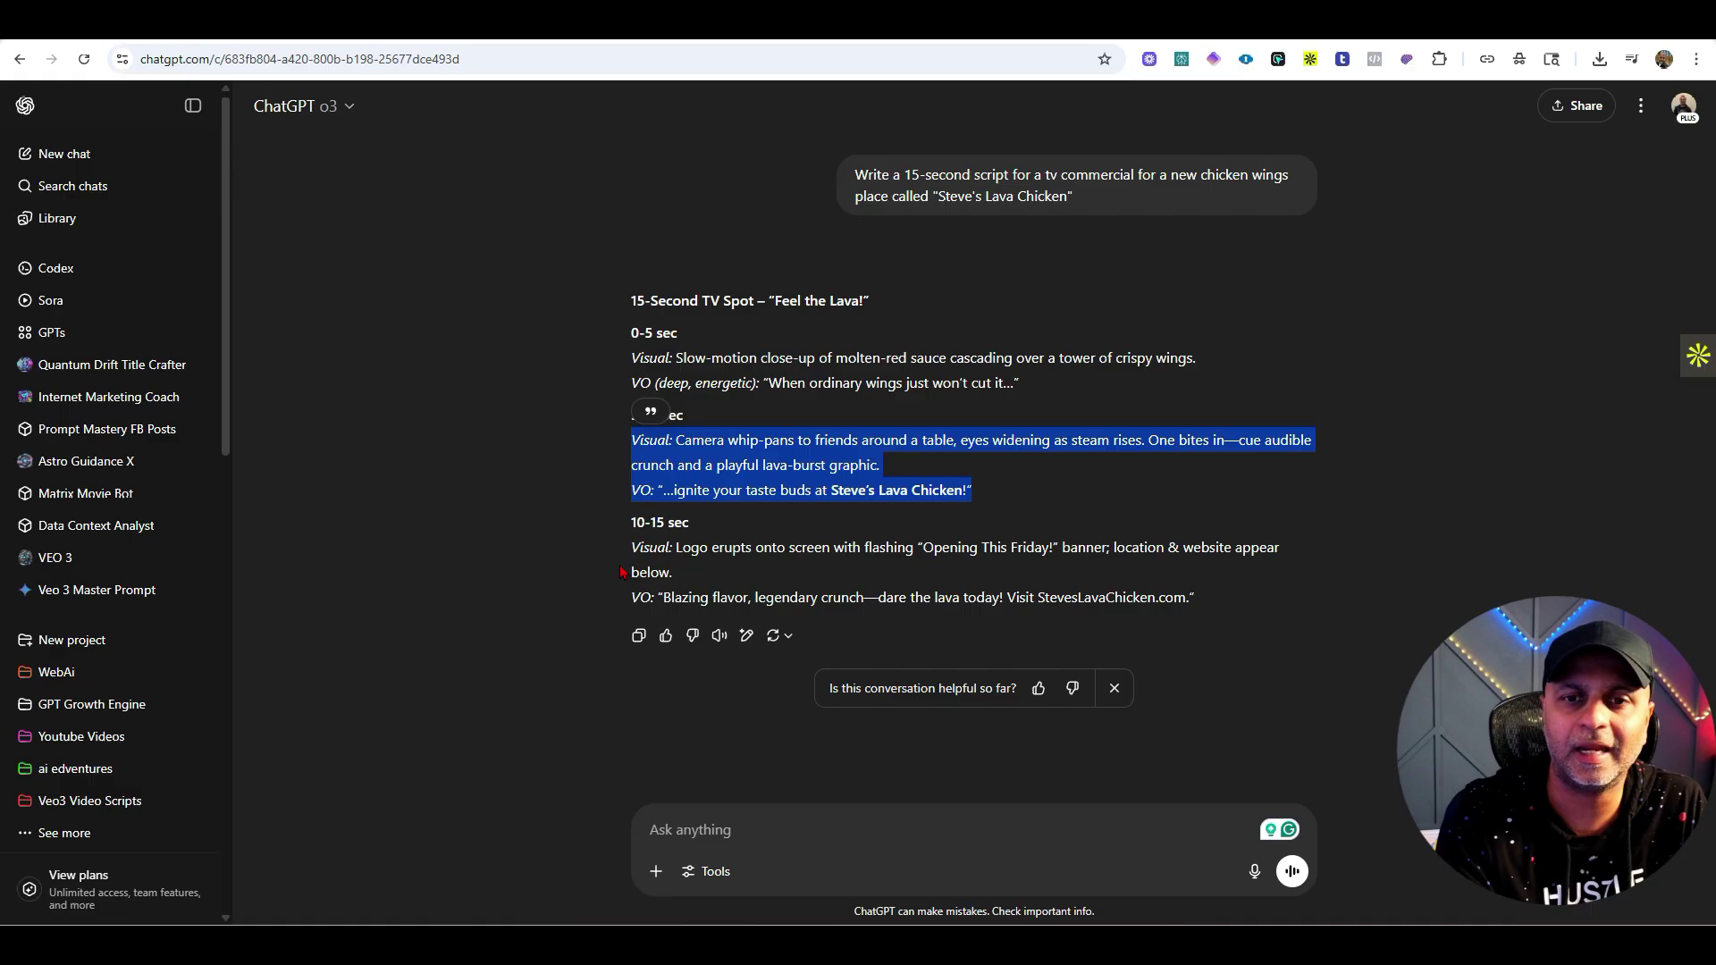
drag(627, 549, 1113, 598)
key(ctrl+c)
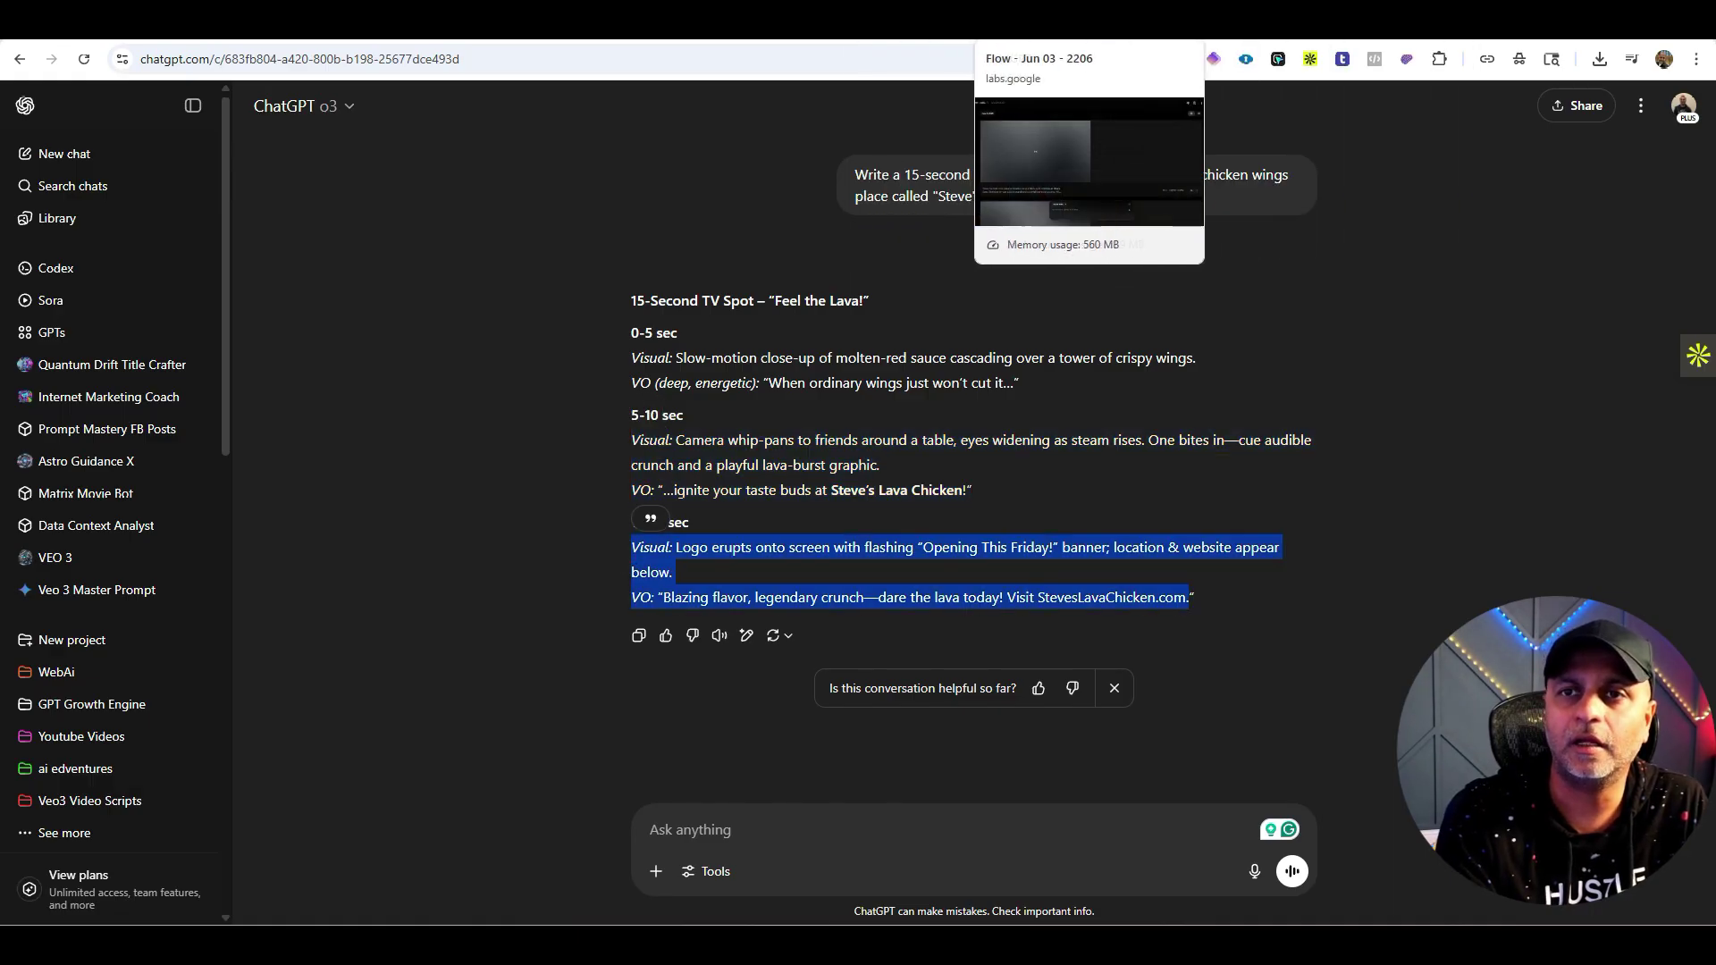
click(1001, 36)
click(709, 795)
key(ctrl+v)
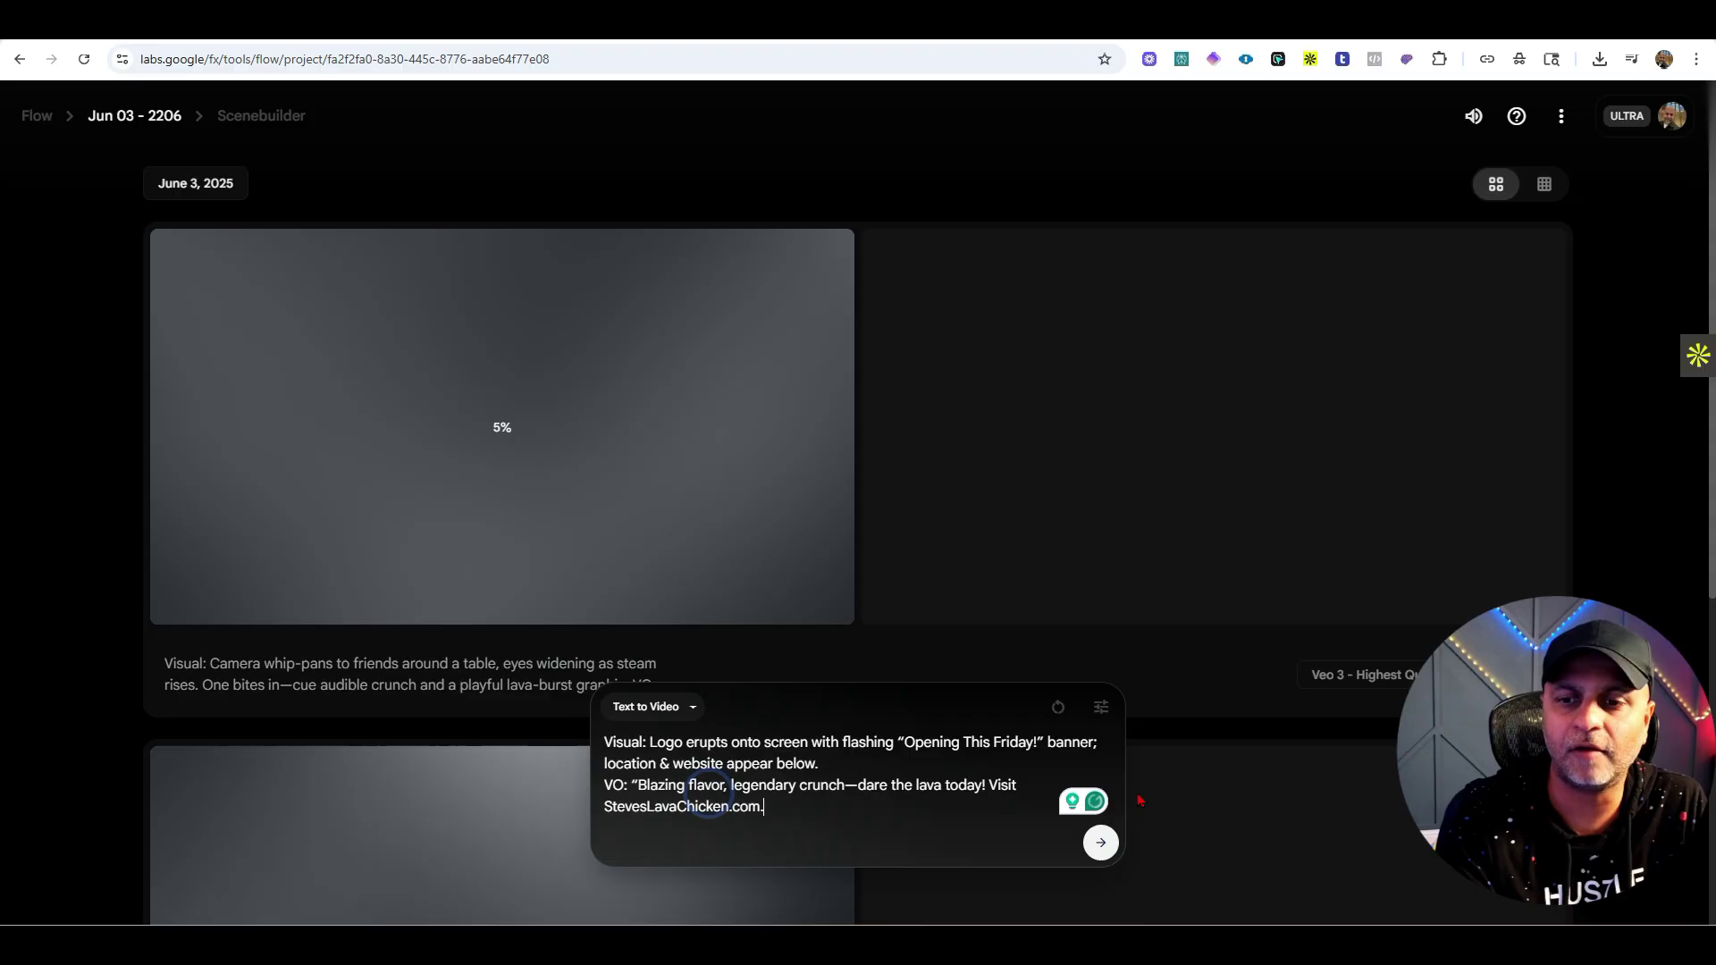
click(1100, 842)
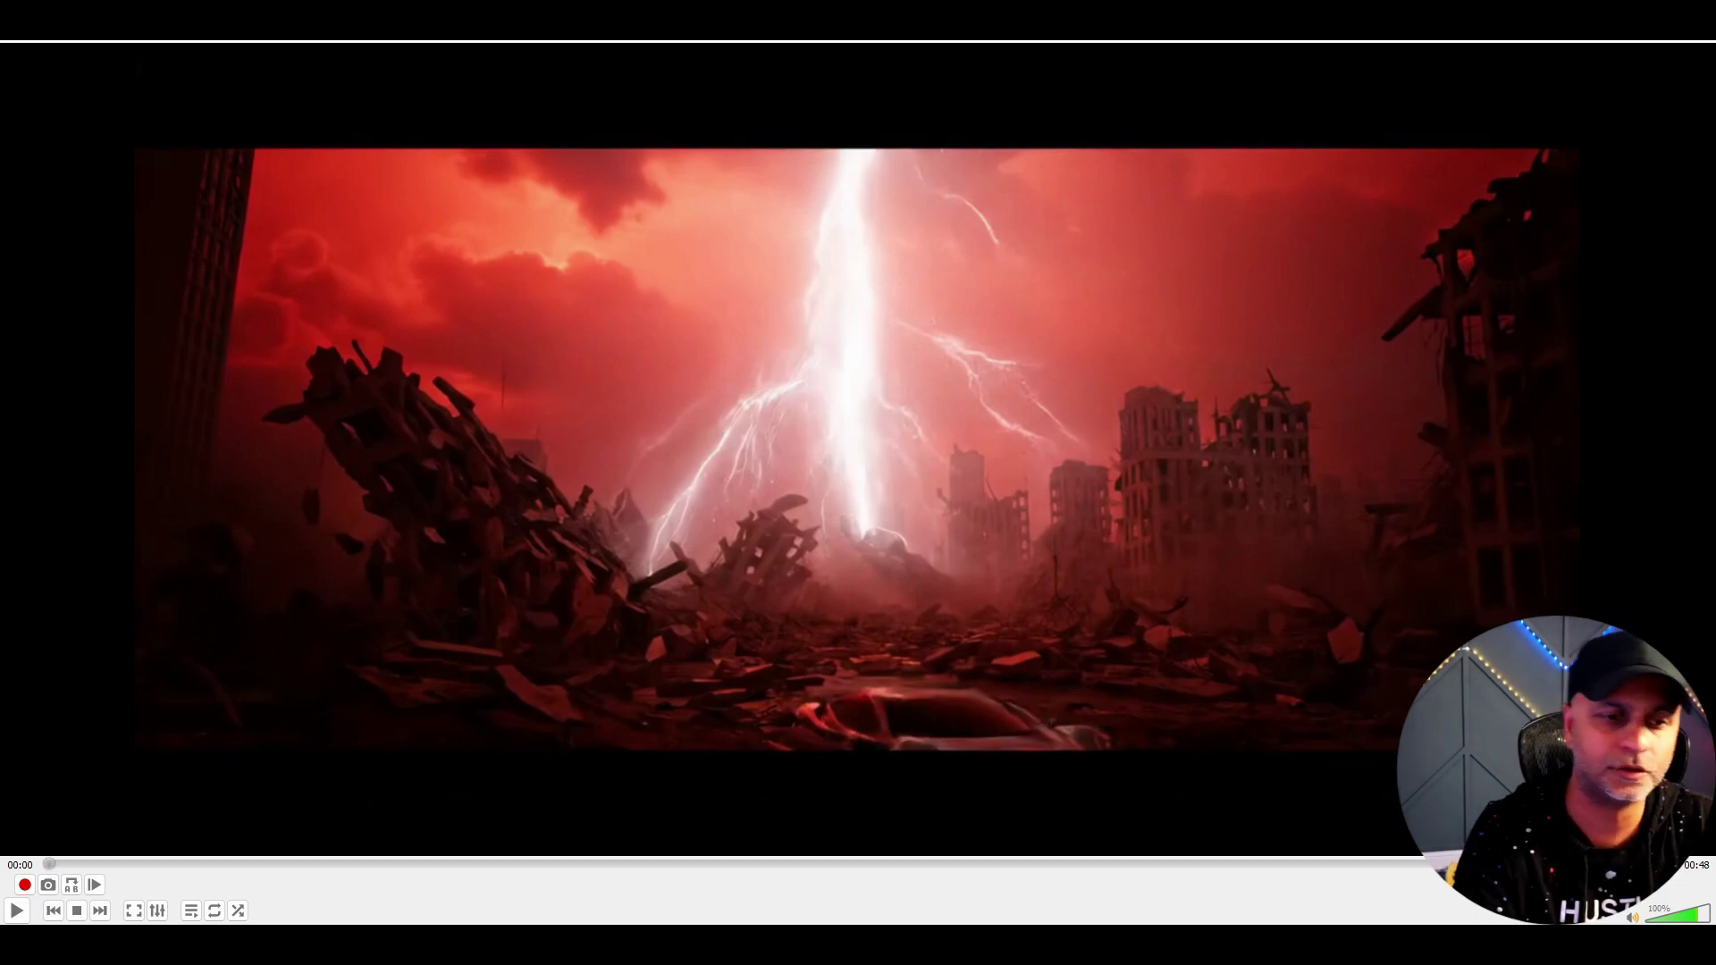
Play the lightning-struck ruined city clip in VLC
click(16, 910)
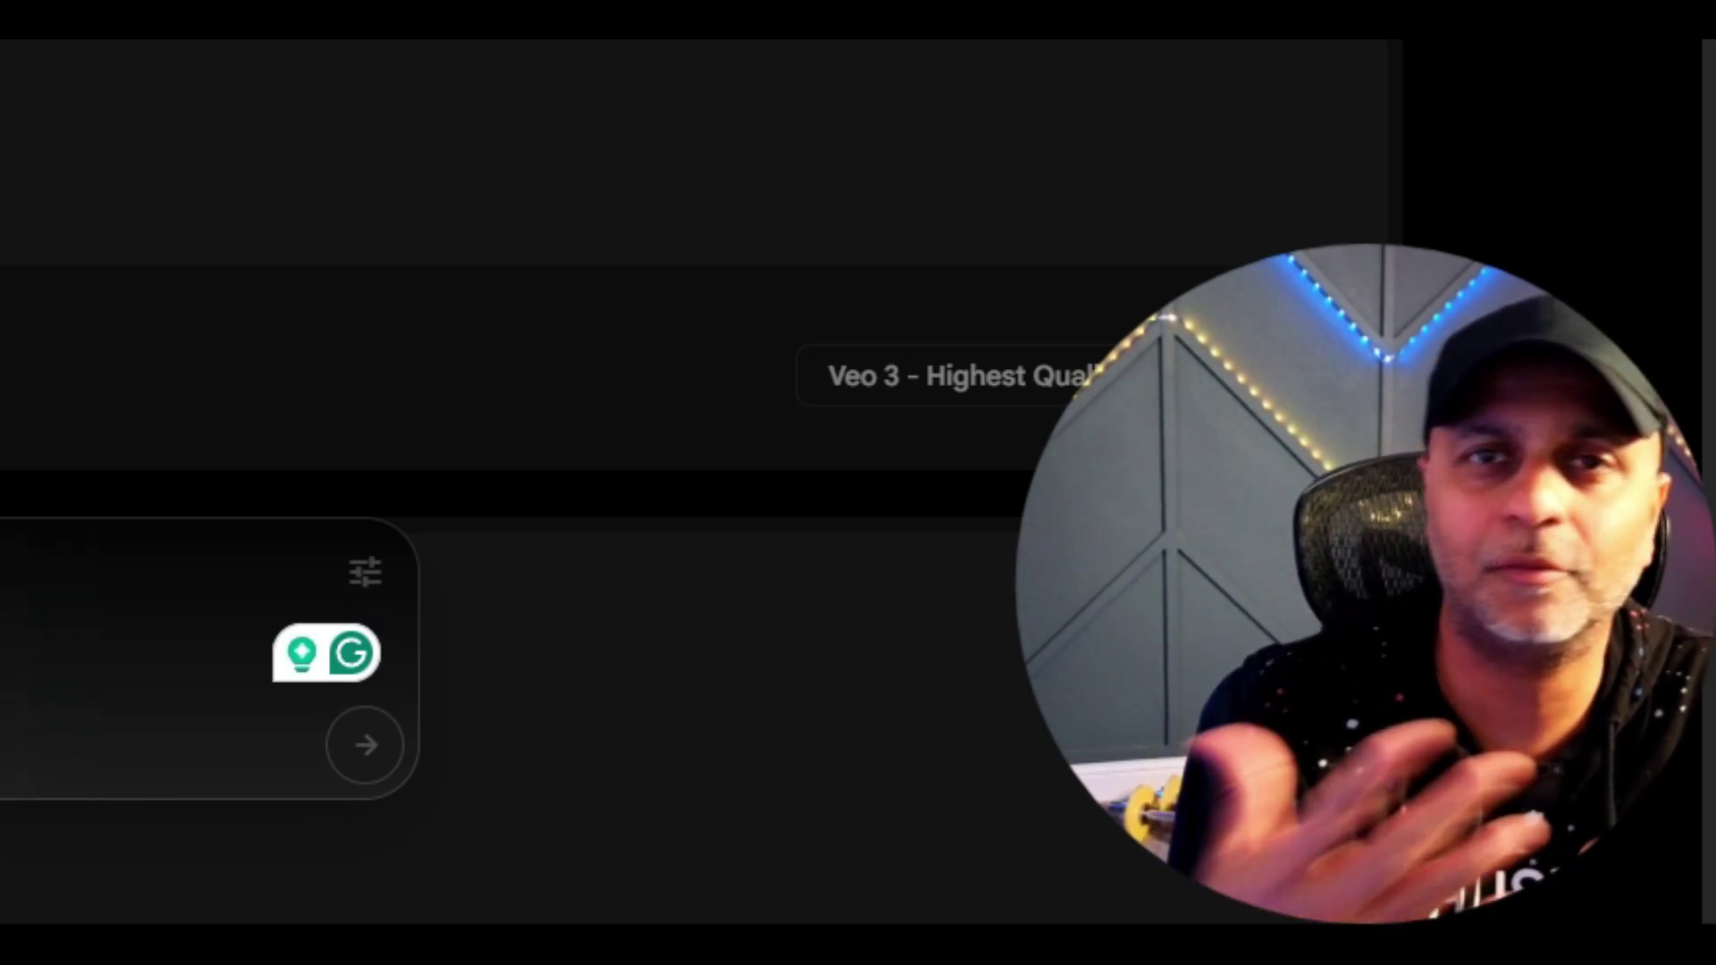
Play, then pause, the sauce-cascading wings clip further down the Flow project
scroll(697, 358, down, 3)
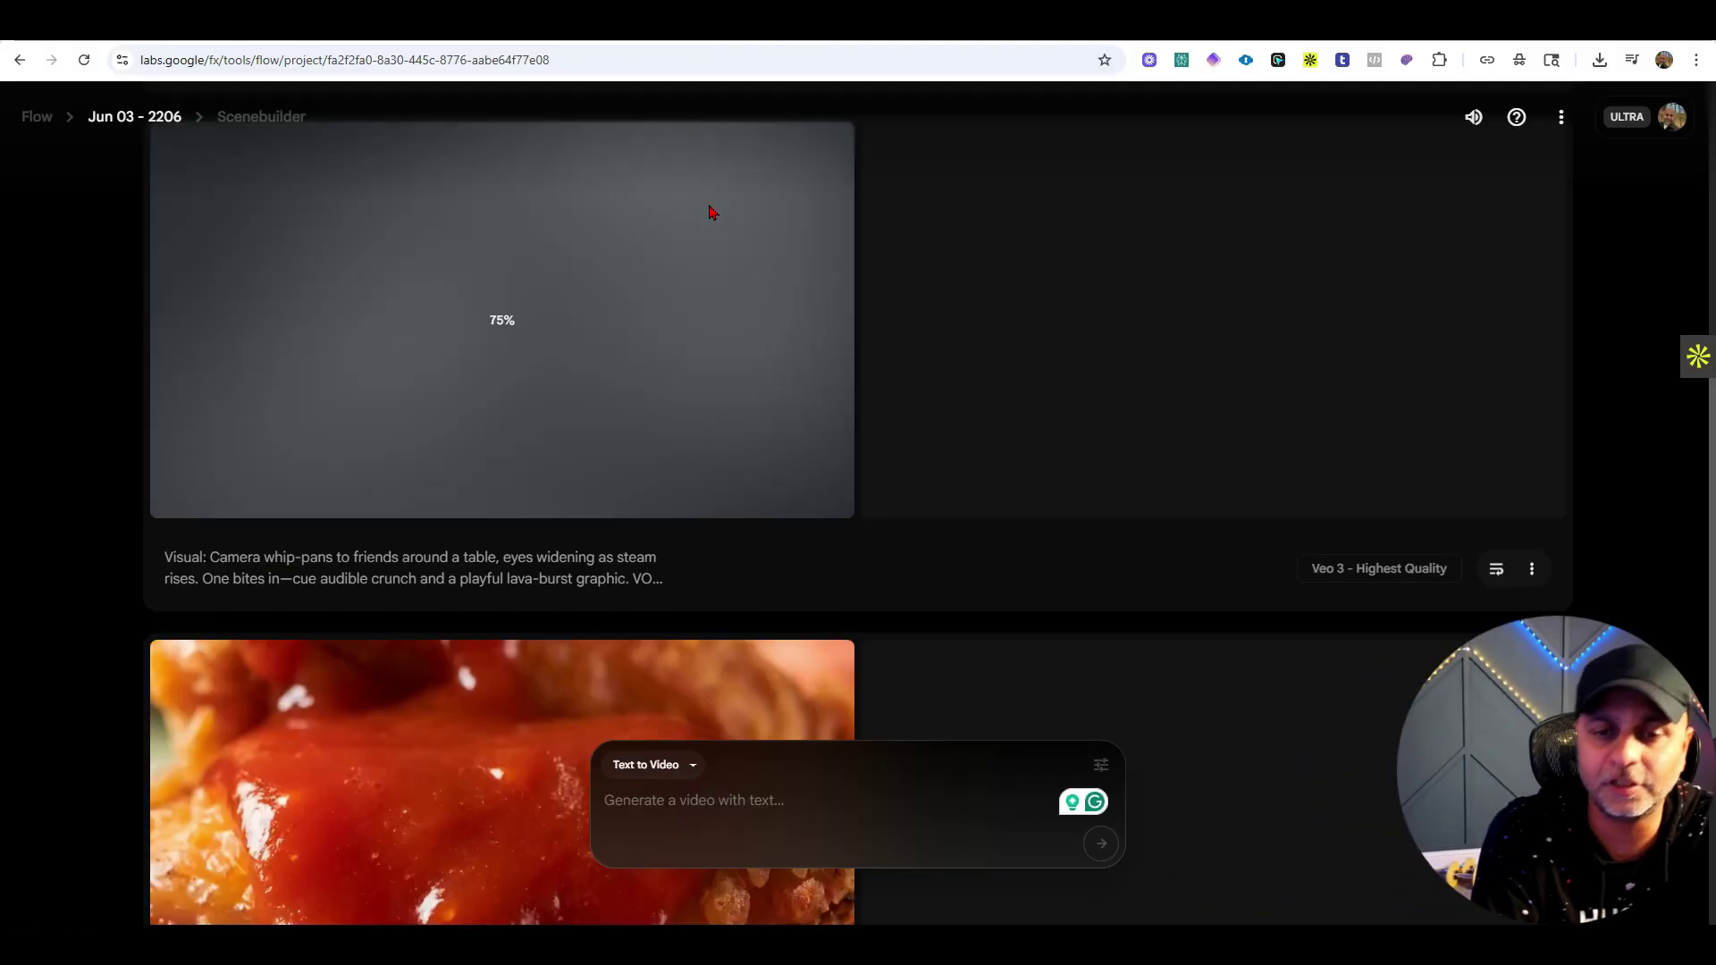
scroll(709, 214, down, 5)
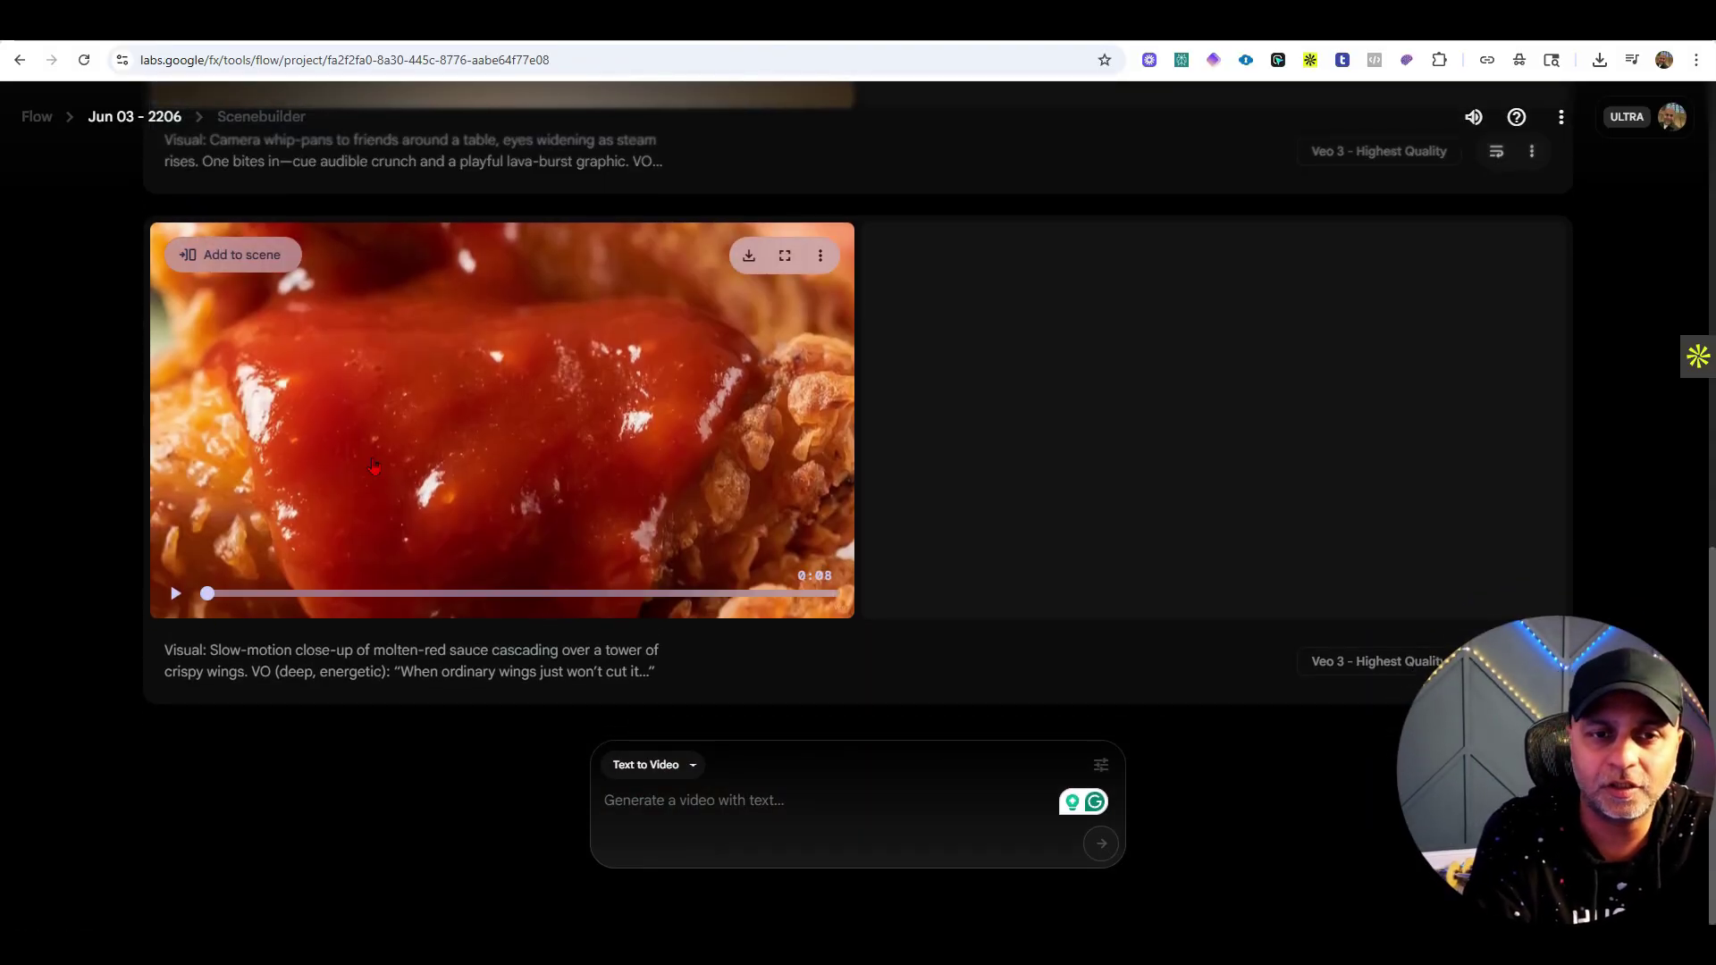
click(173, 594)
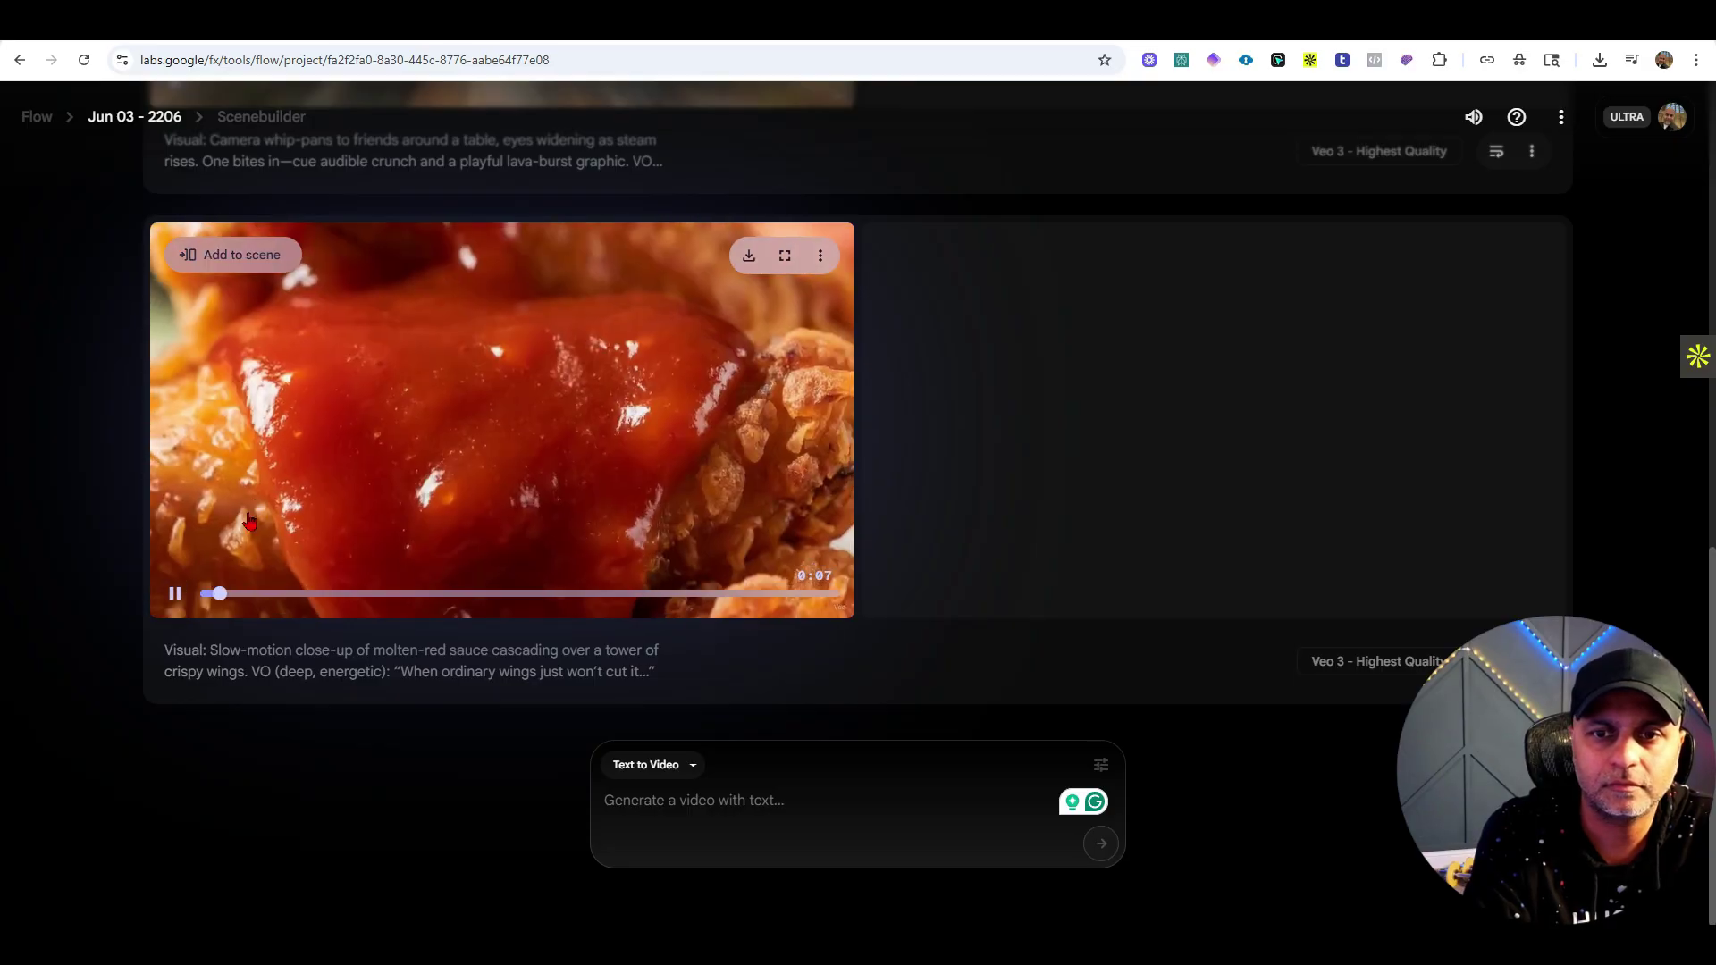
click(176, 591)
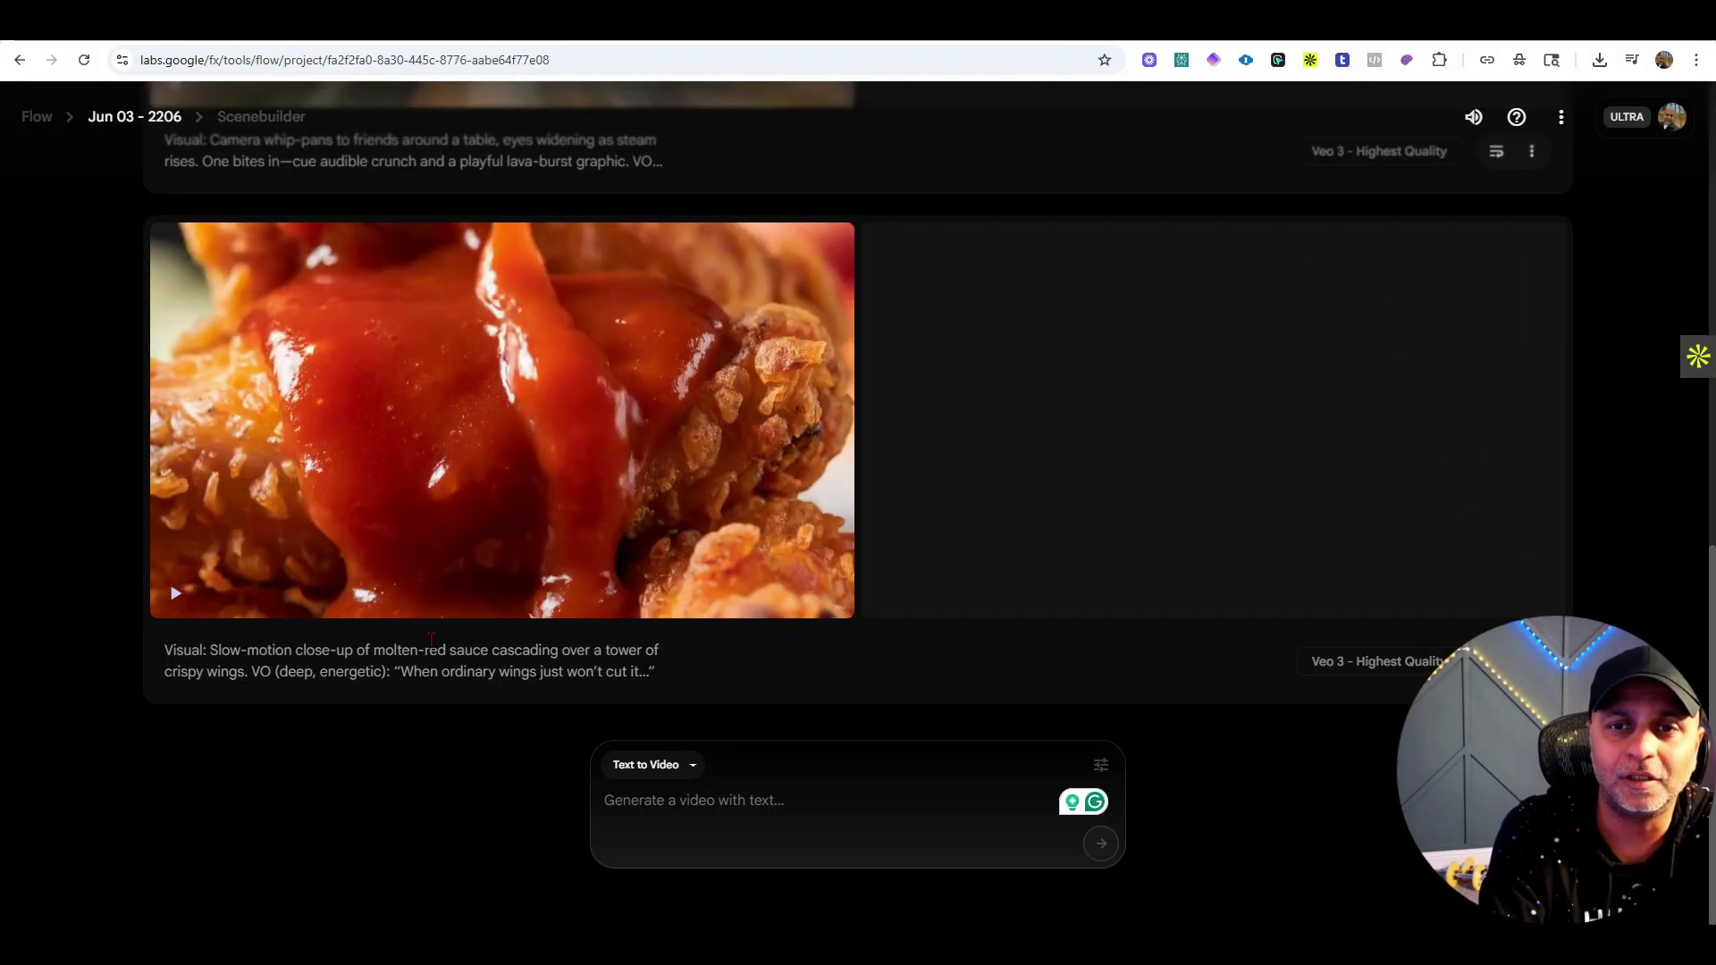
Play the whip-pan friends clip higher up in the project
scroll(404, 642, up, 3)
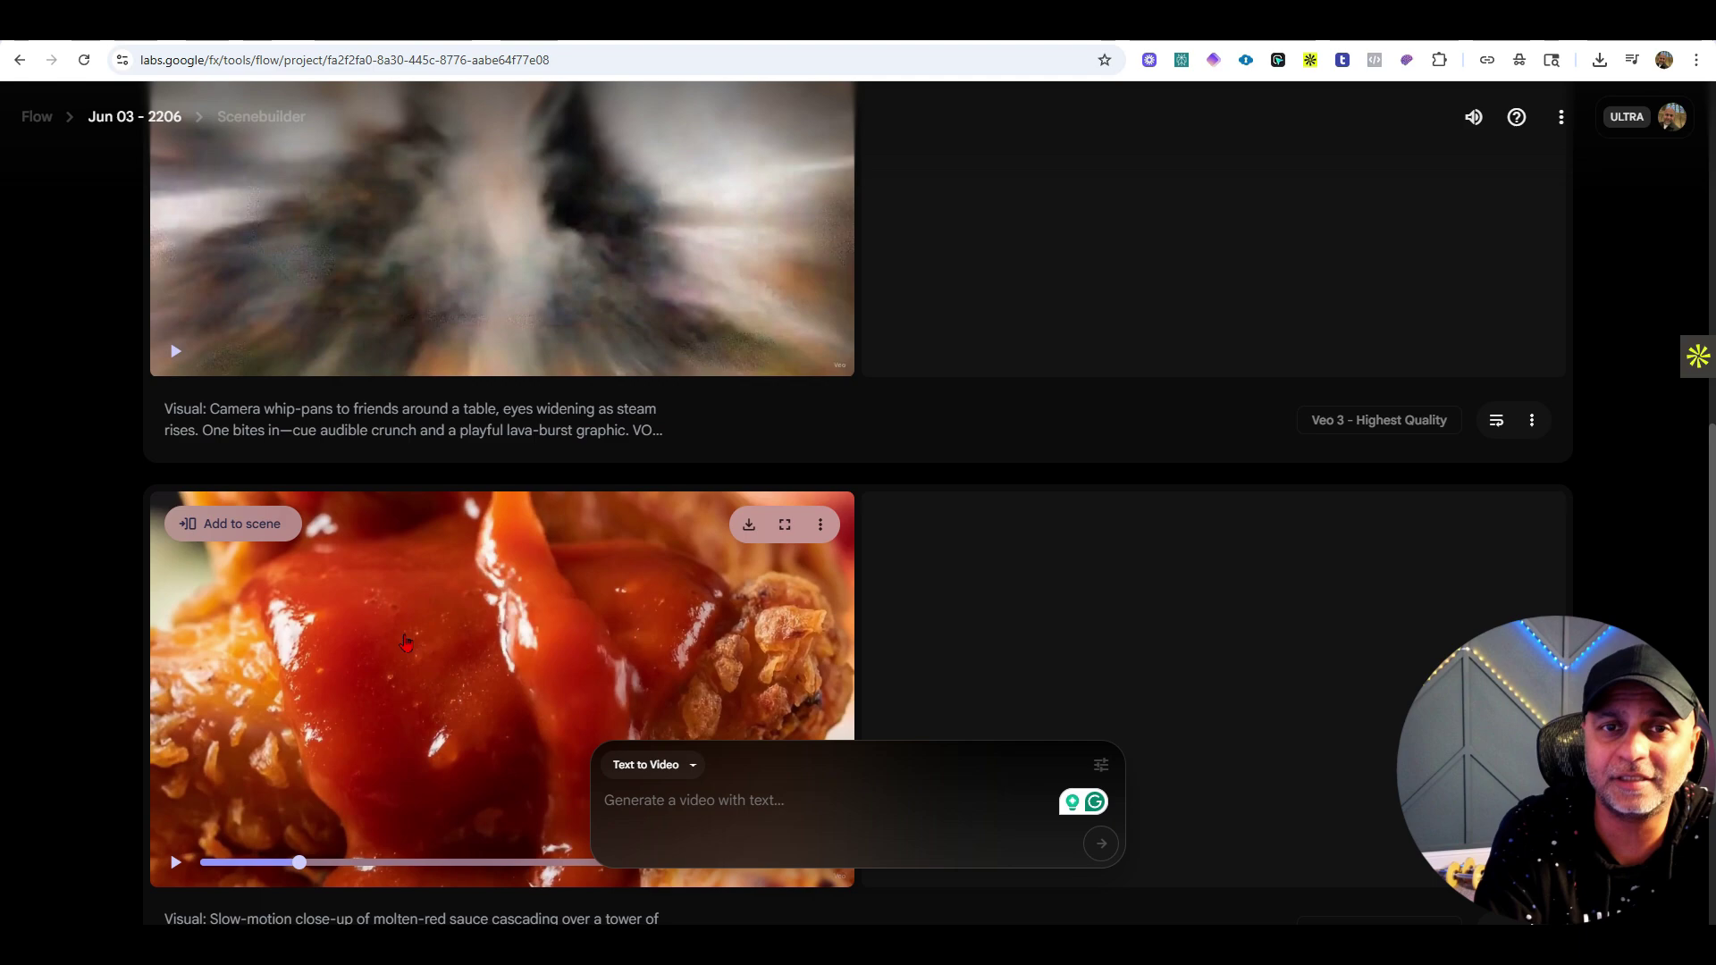
scroll(402, 644, up, 2)
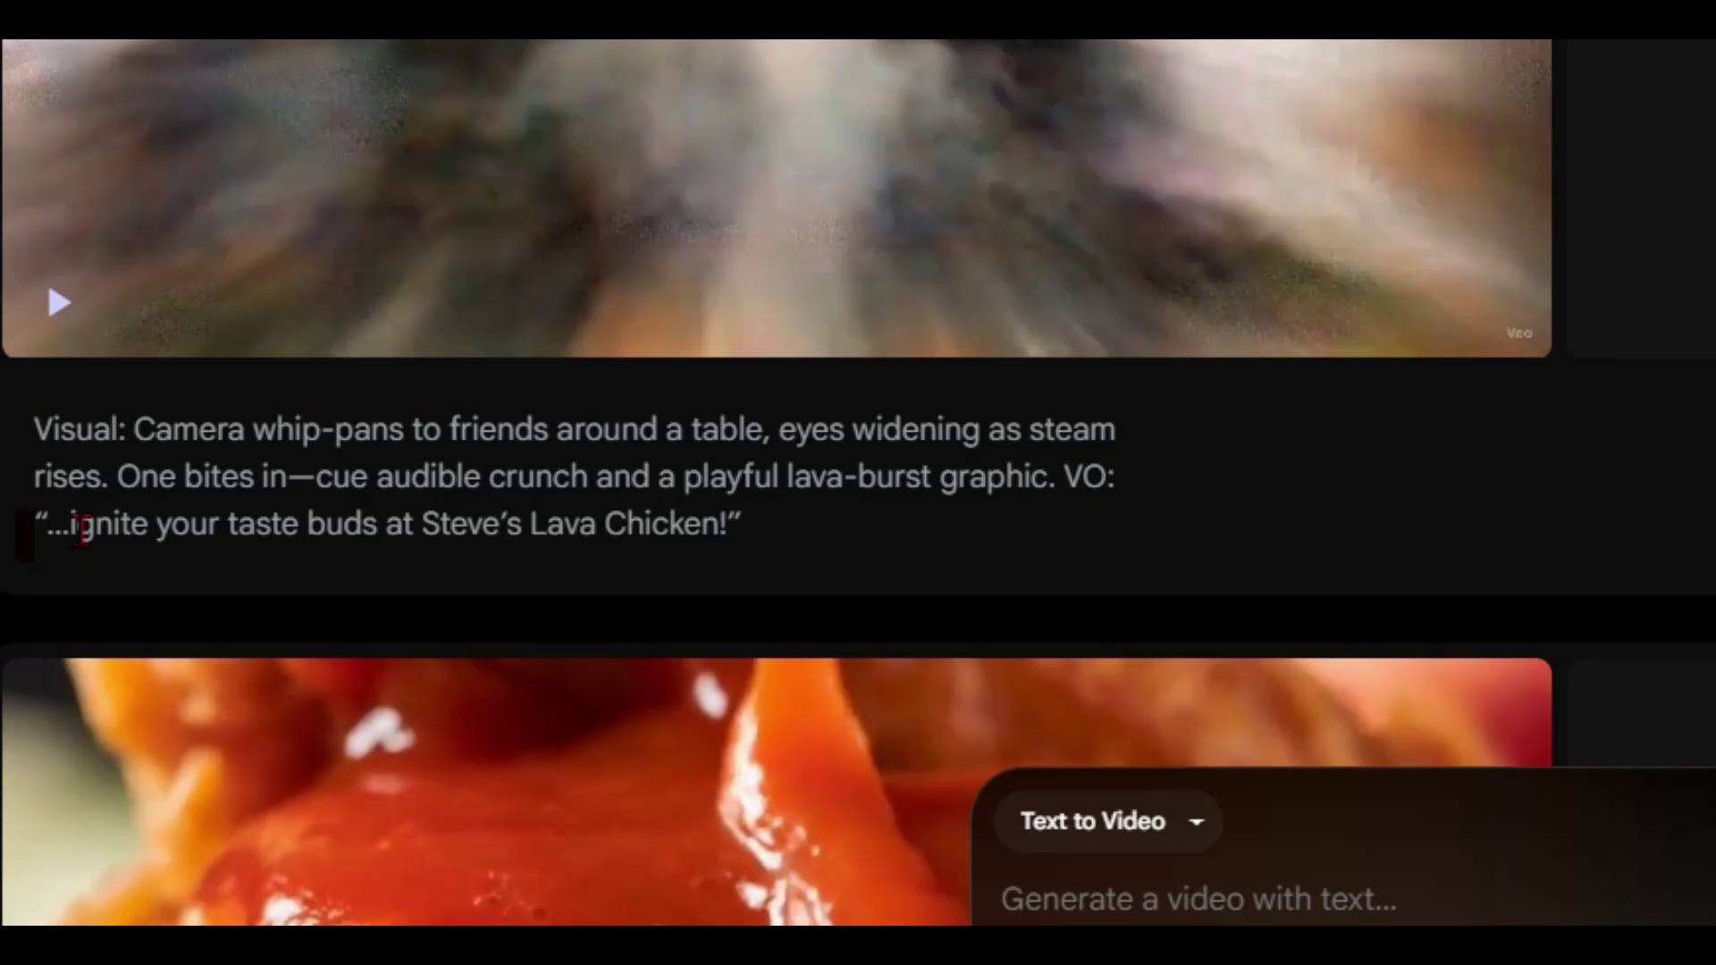
click(60, 313)
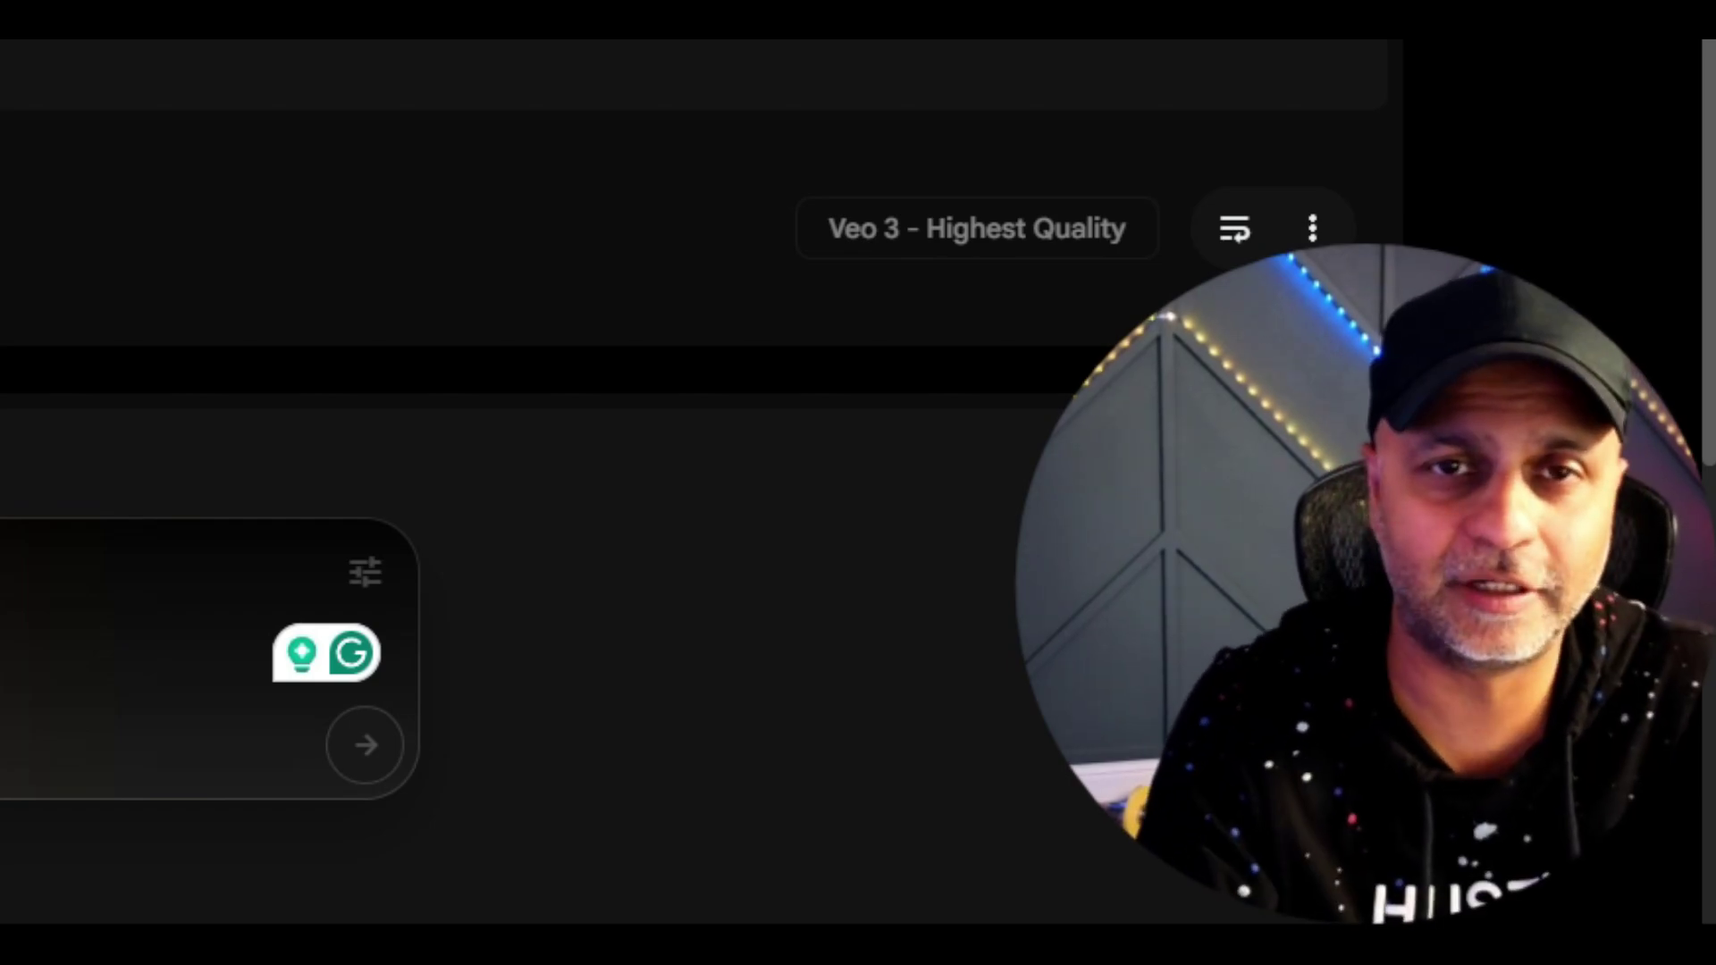
Scroll up the Flow project to review another generated clip
scroll(572, 269, up, 3)
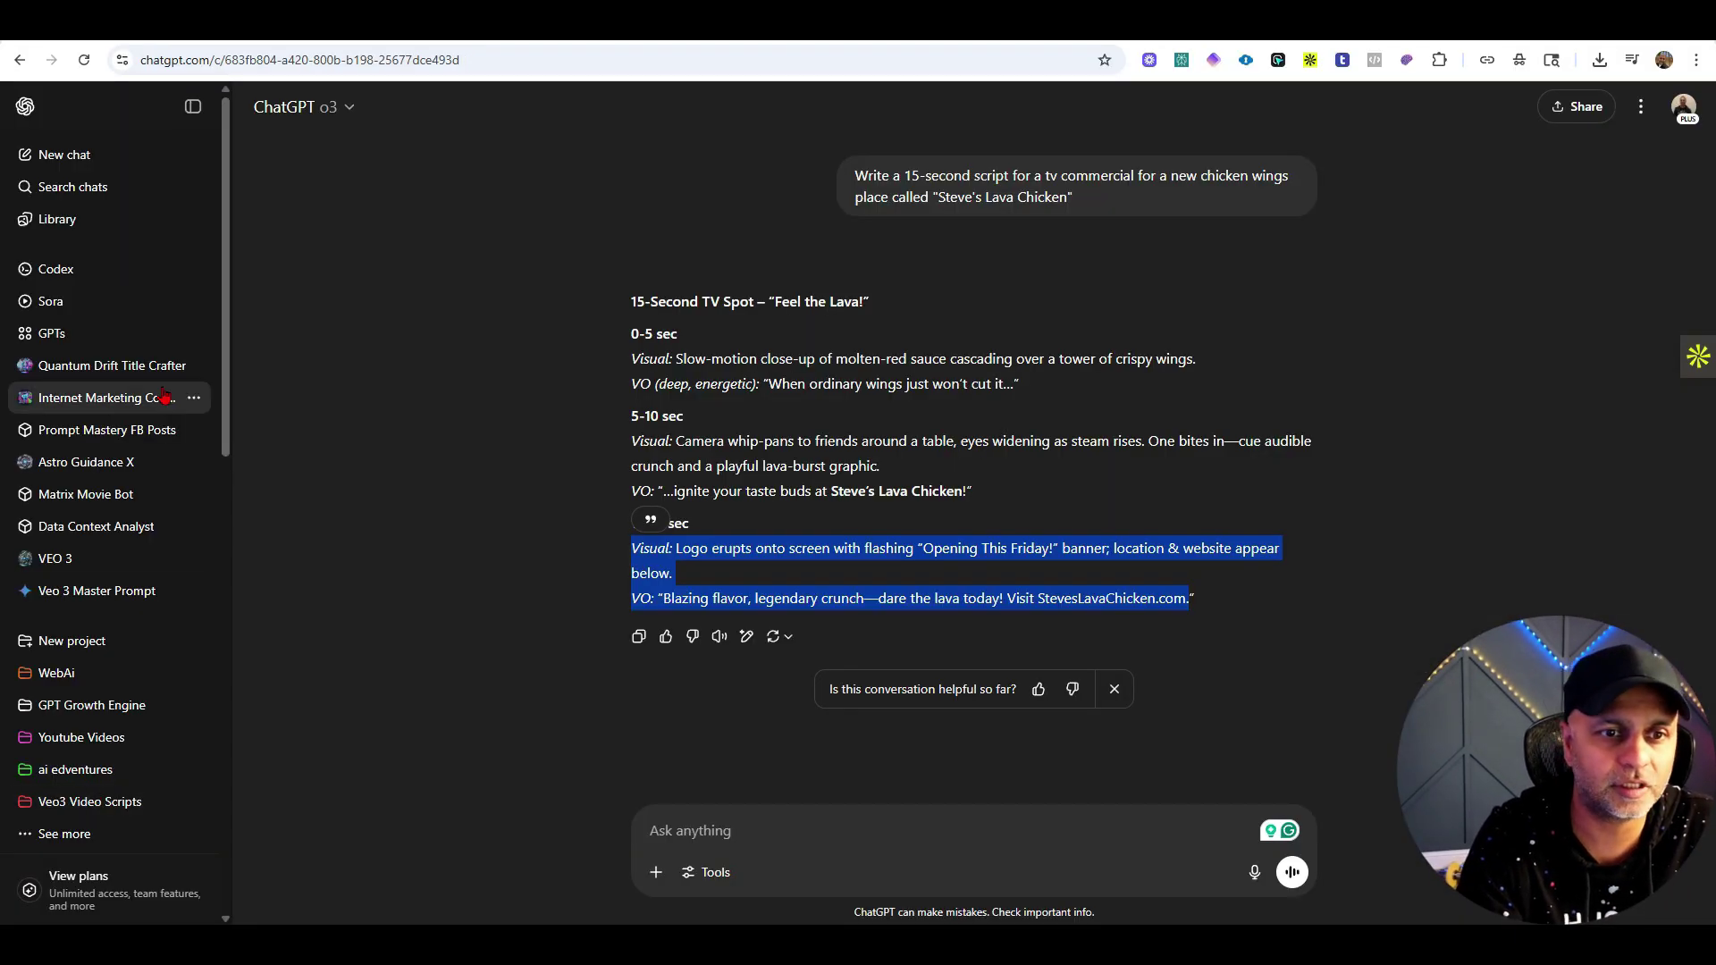
Send the 15-second commercial script request from the Steve's Lava Chicken Ad chat to Veo 3 Master Prompt
scroll(163, 396, down, 3)
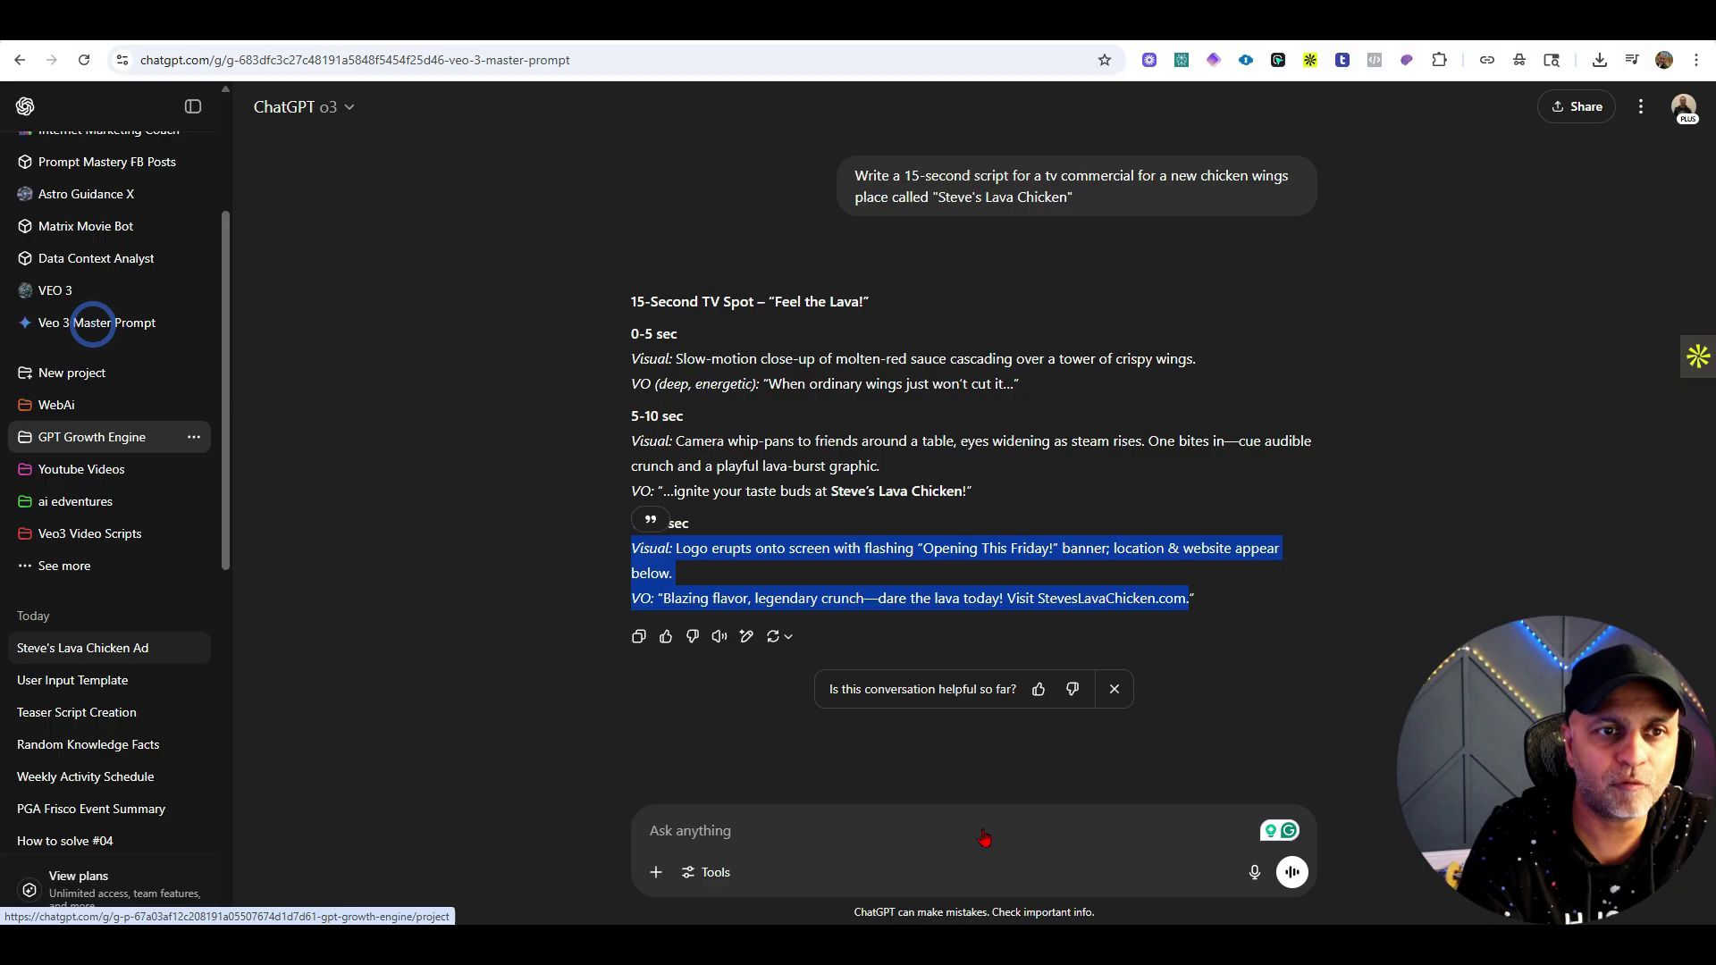
click(84, 322)
mouse_move(1016, 410)
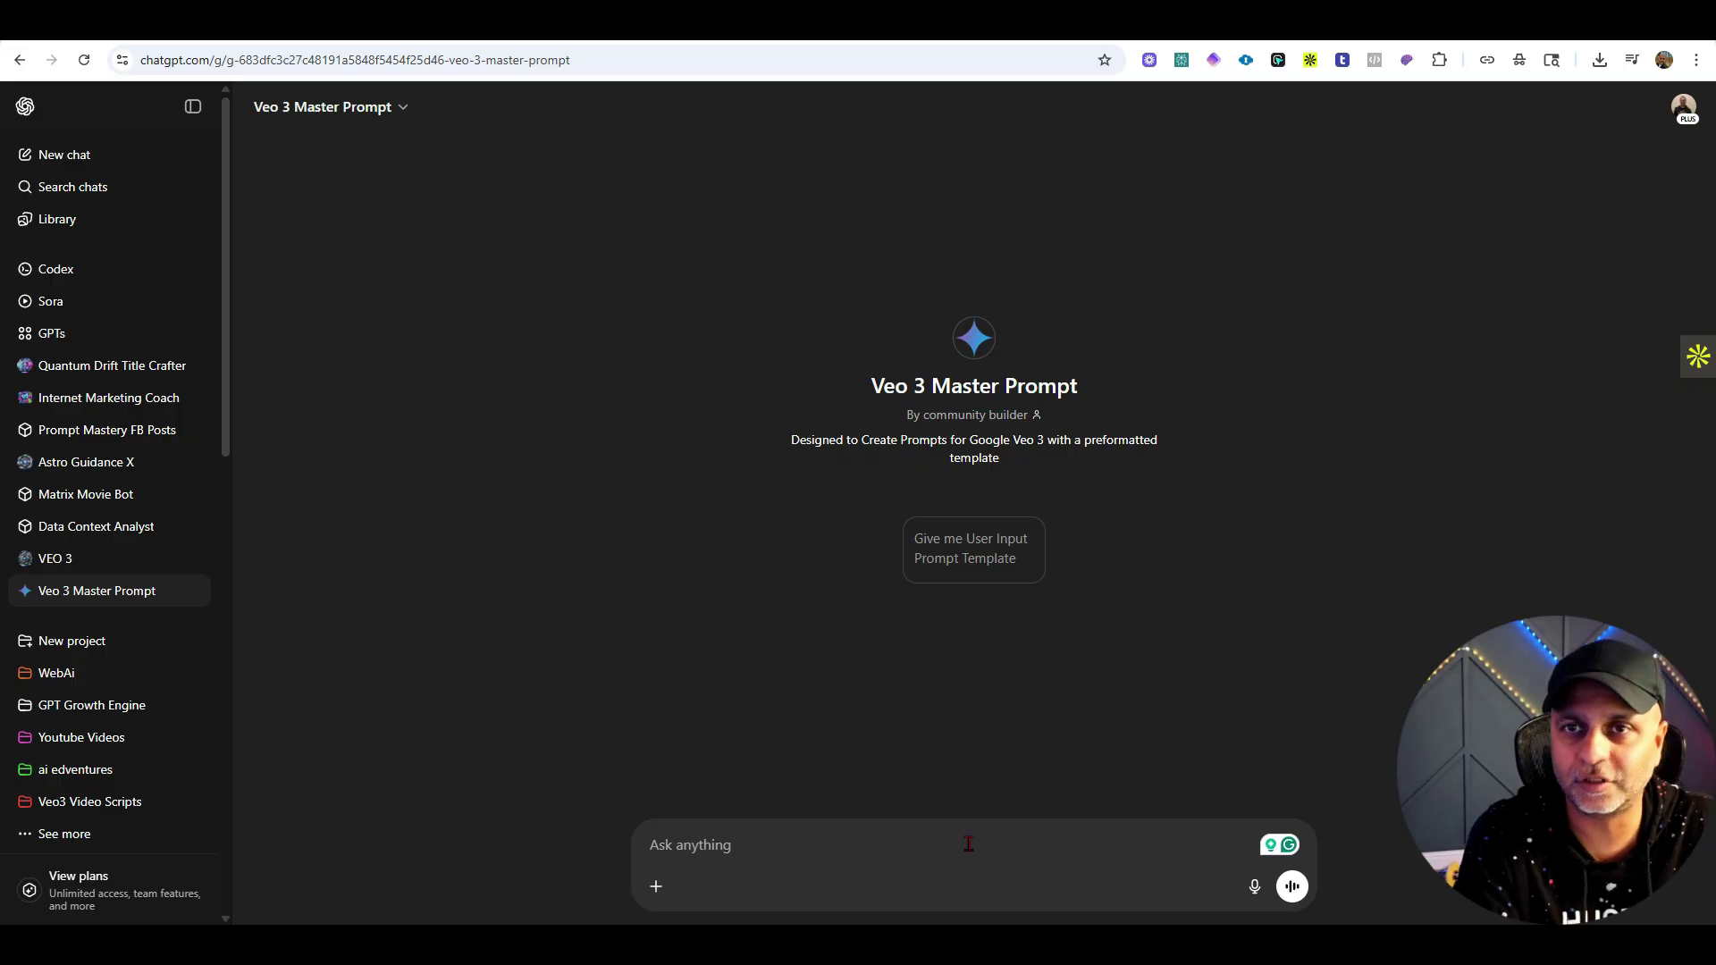
scroll(116, 528, down, 6)
click(99, 379)
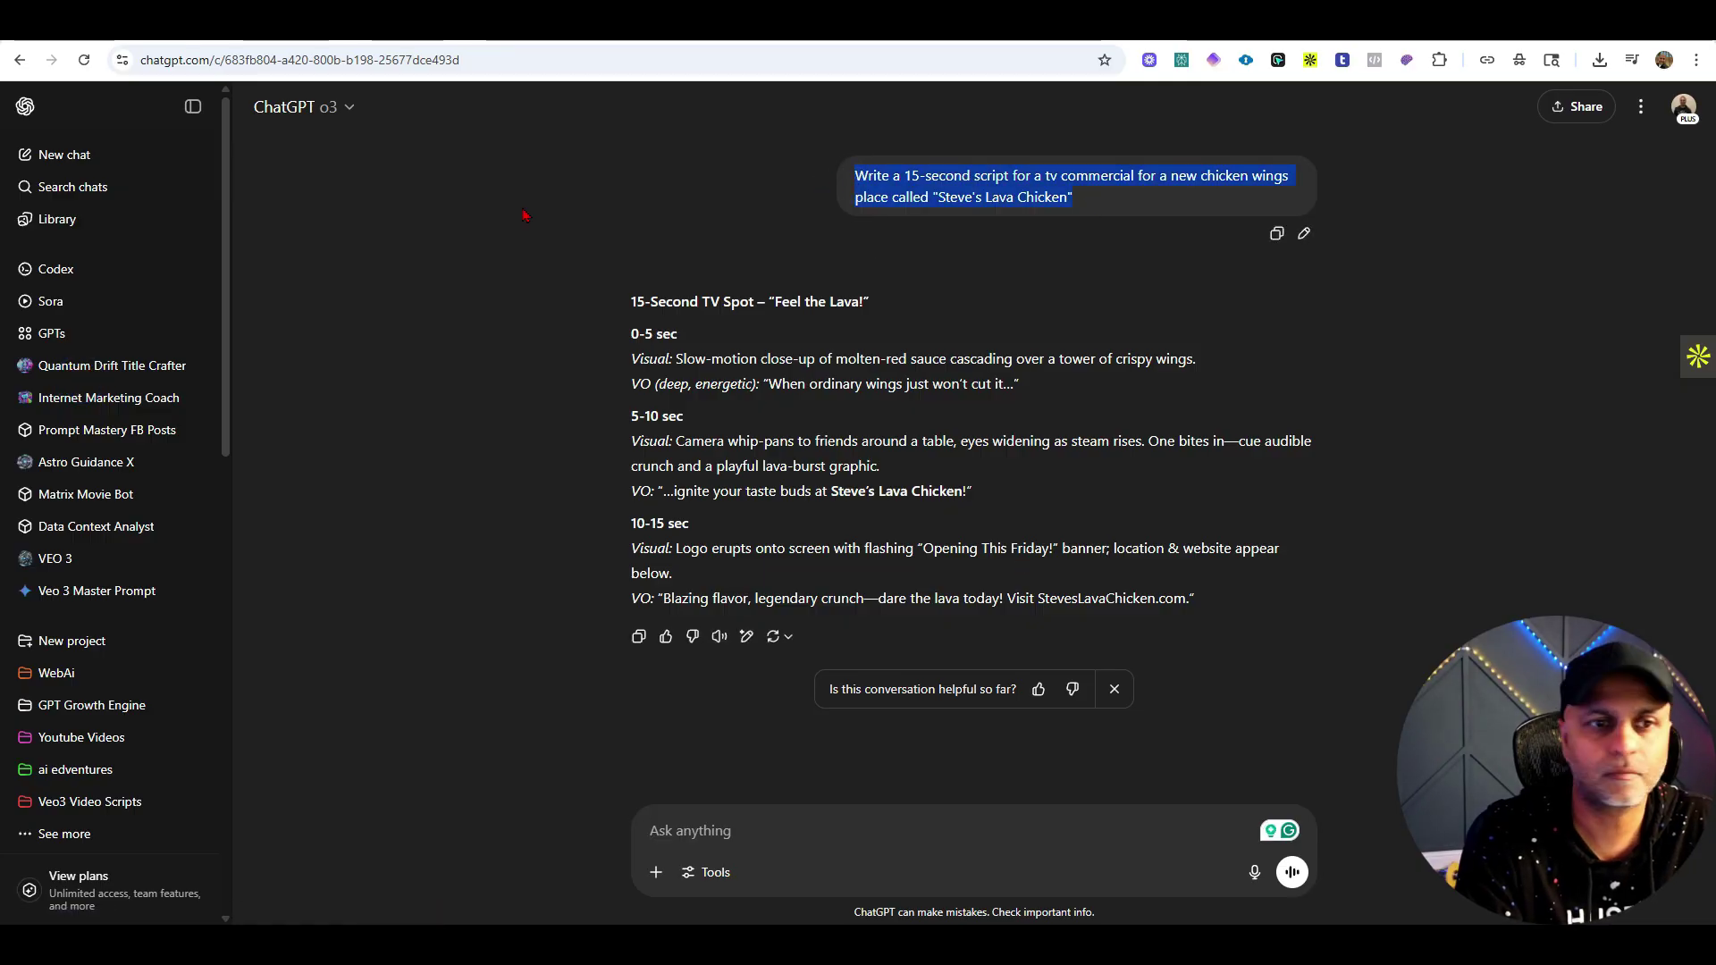
click(129, 593)
text(Write a 15-second script for a tv commercial for a new chicken wings place called "Steve's Lava Chicken")
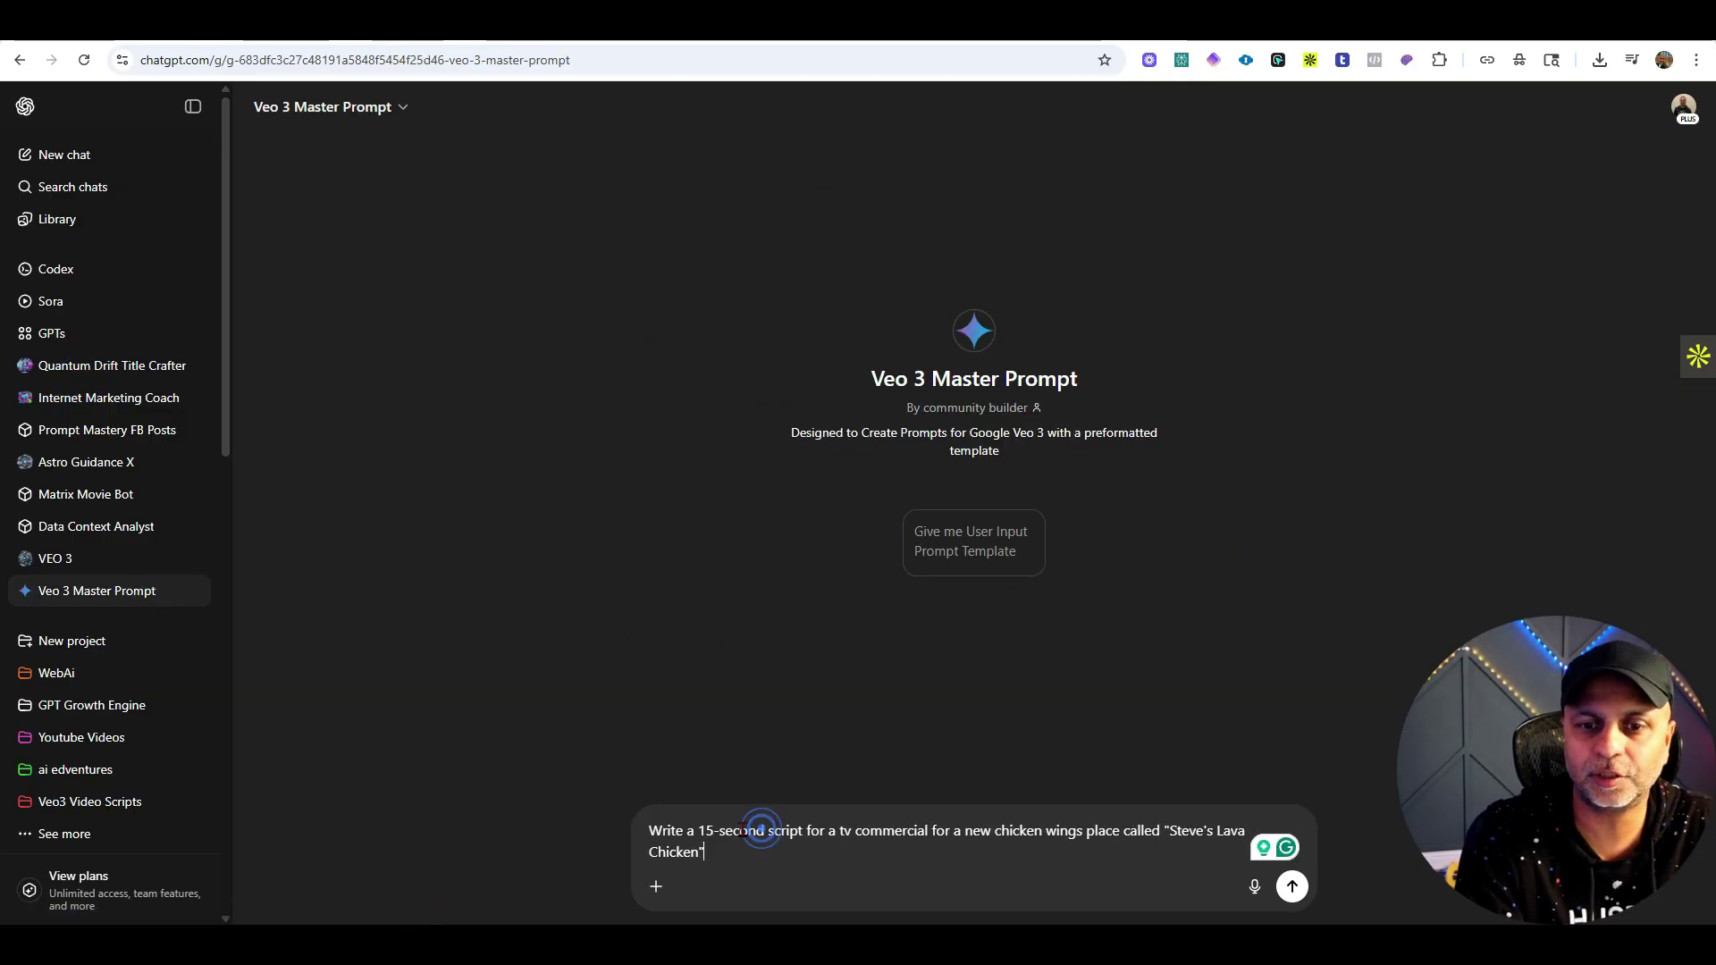
key(Return)
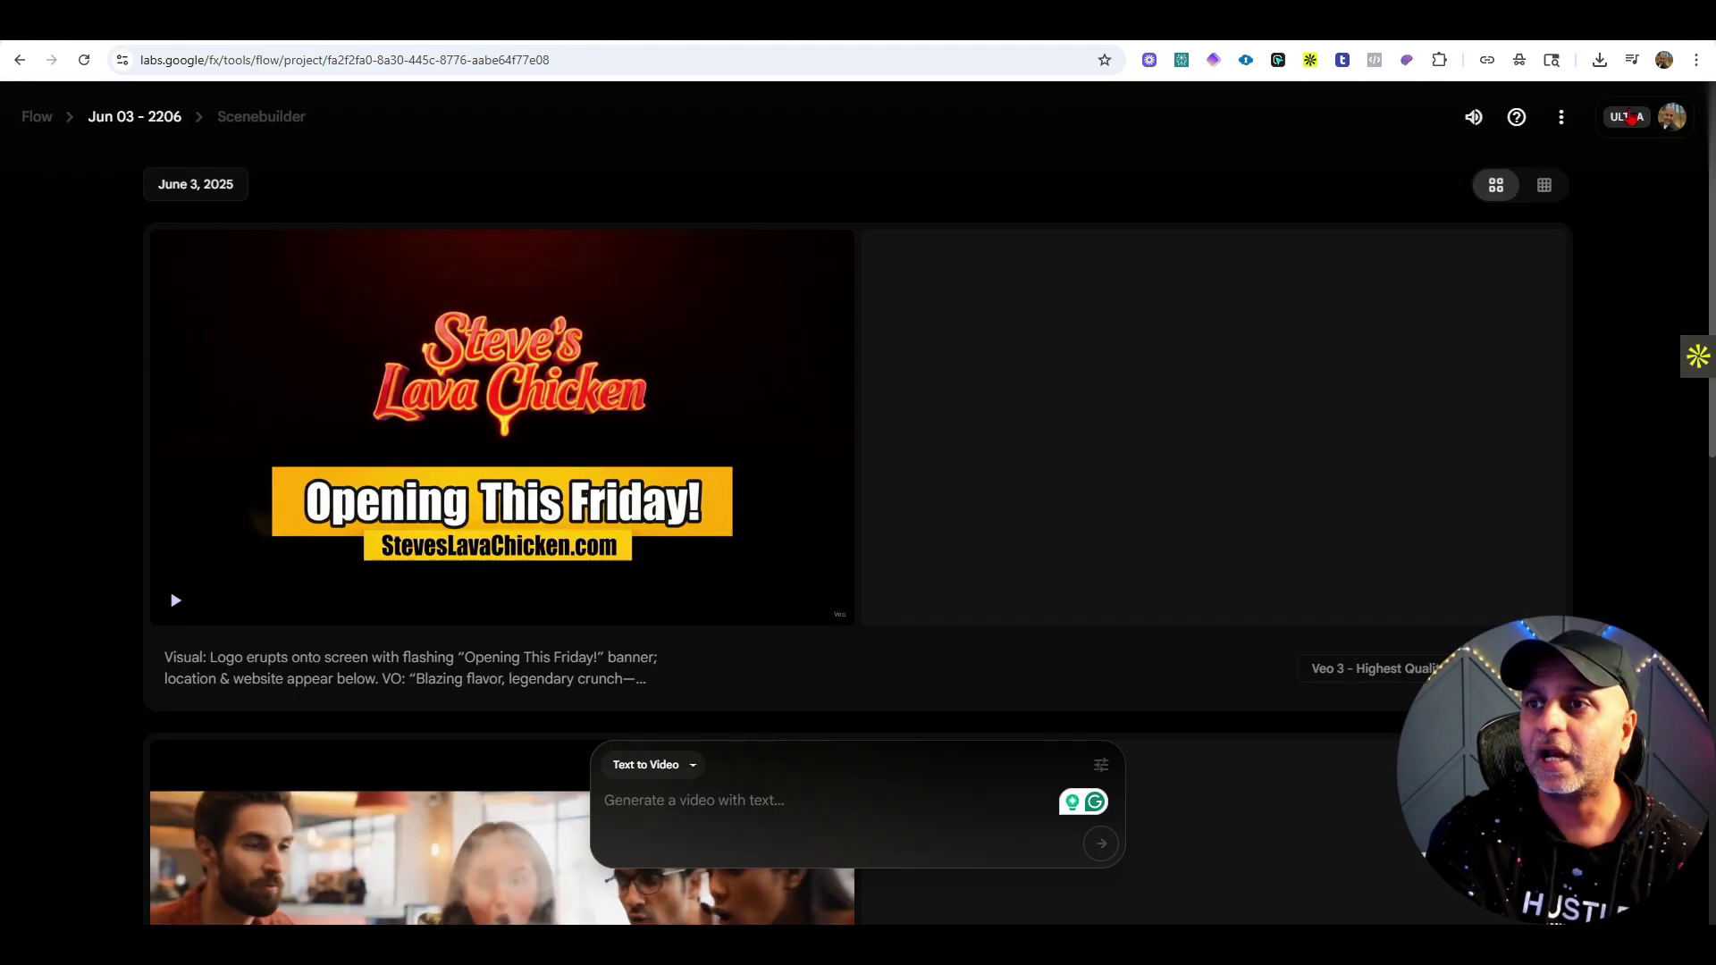
From the Flow home page, start Flow TV on Shuffle All and switch to the Mobile Homes channel
click(37, 118)
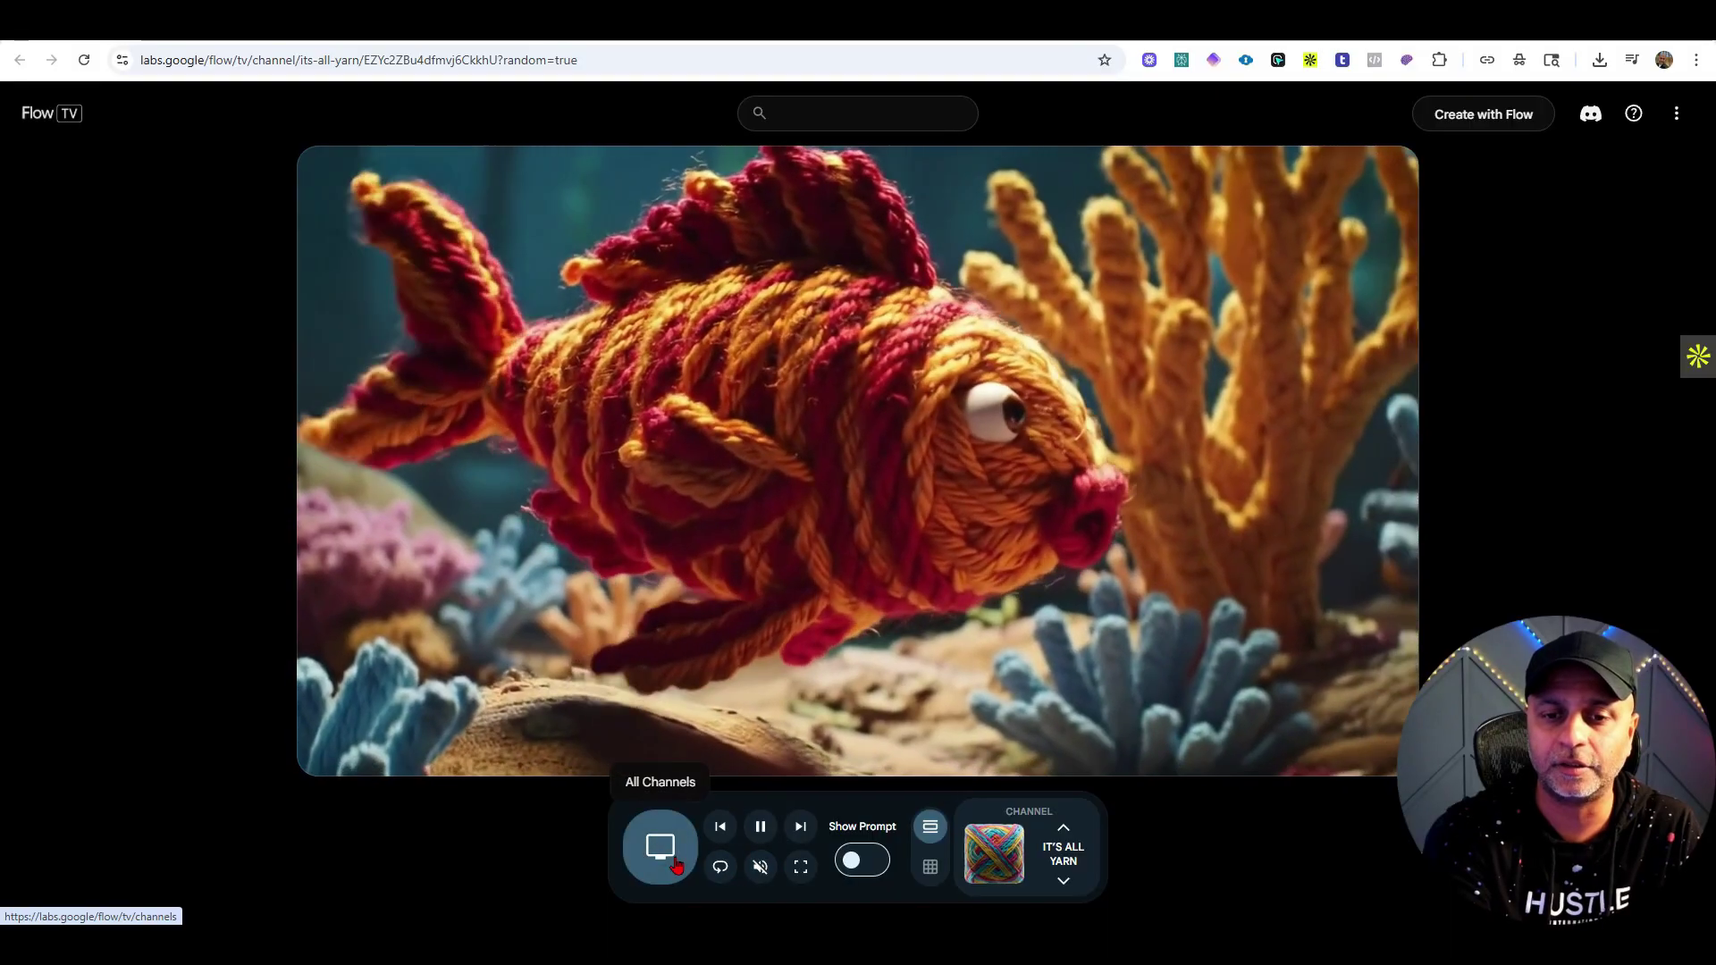
click(660, 846)
click(280, 333)
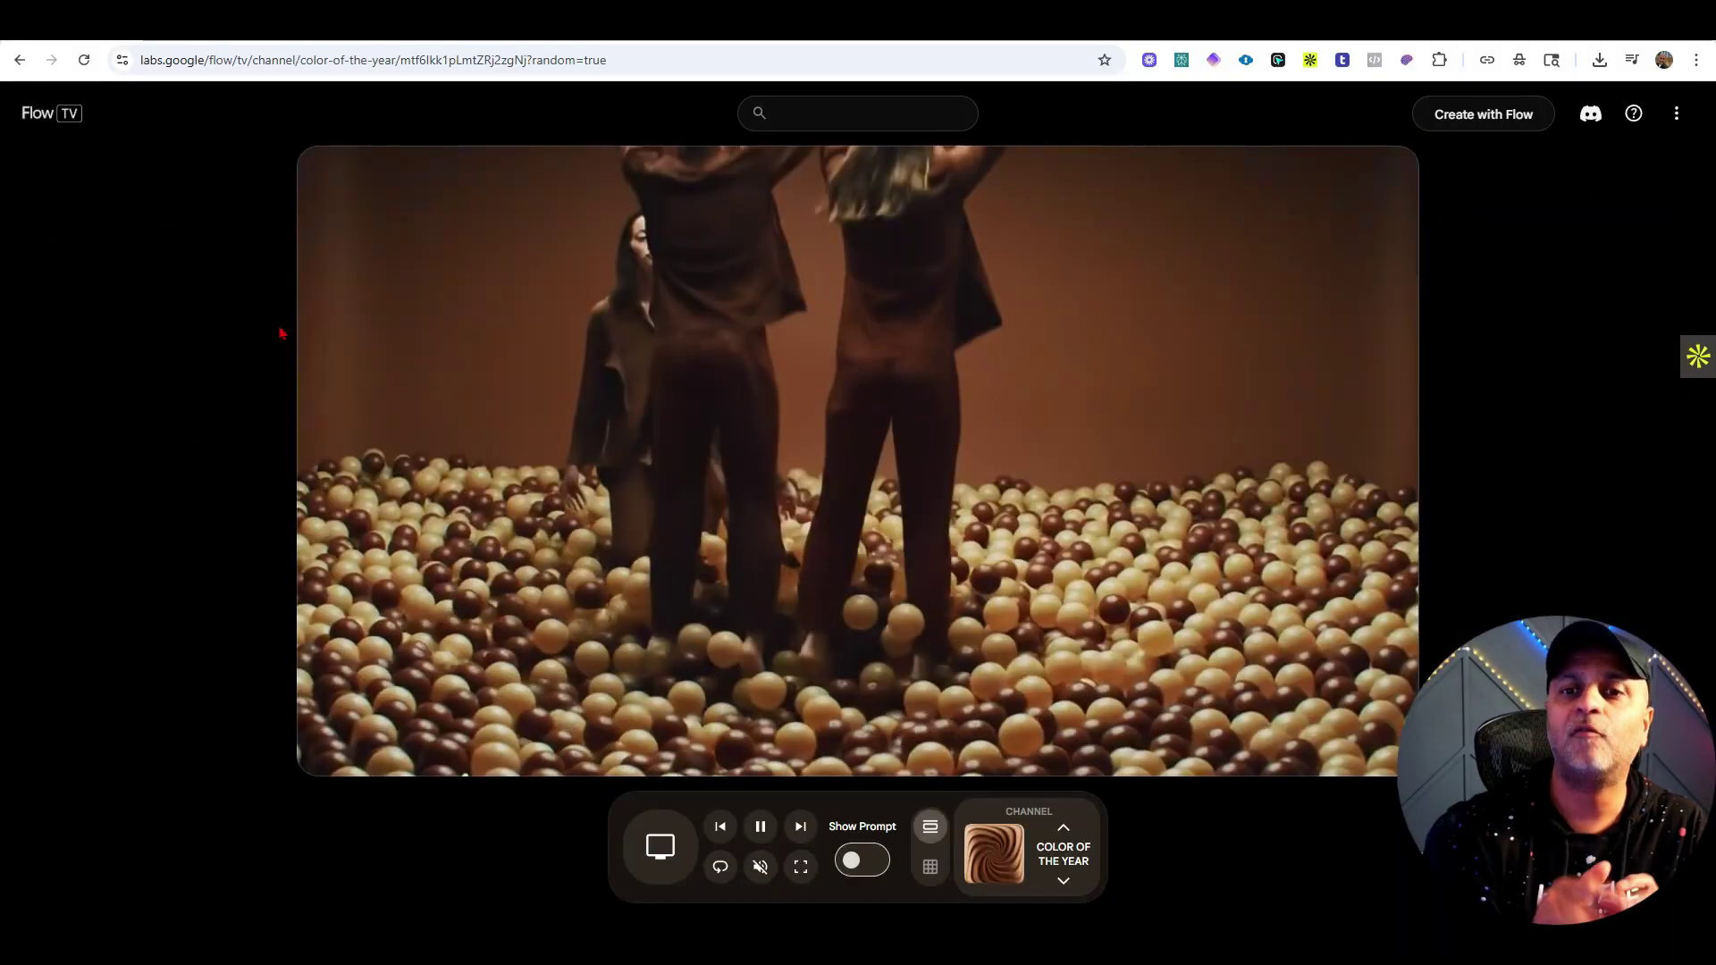
click(1063, 880)
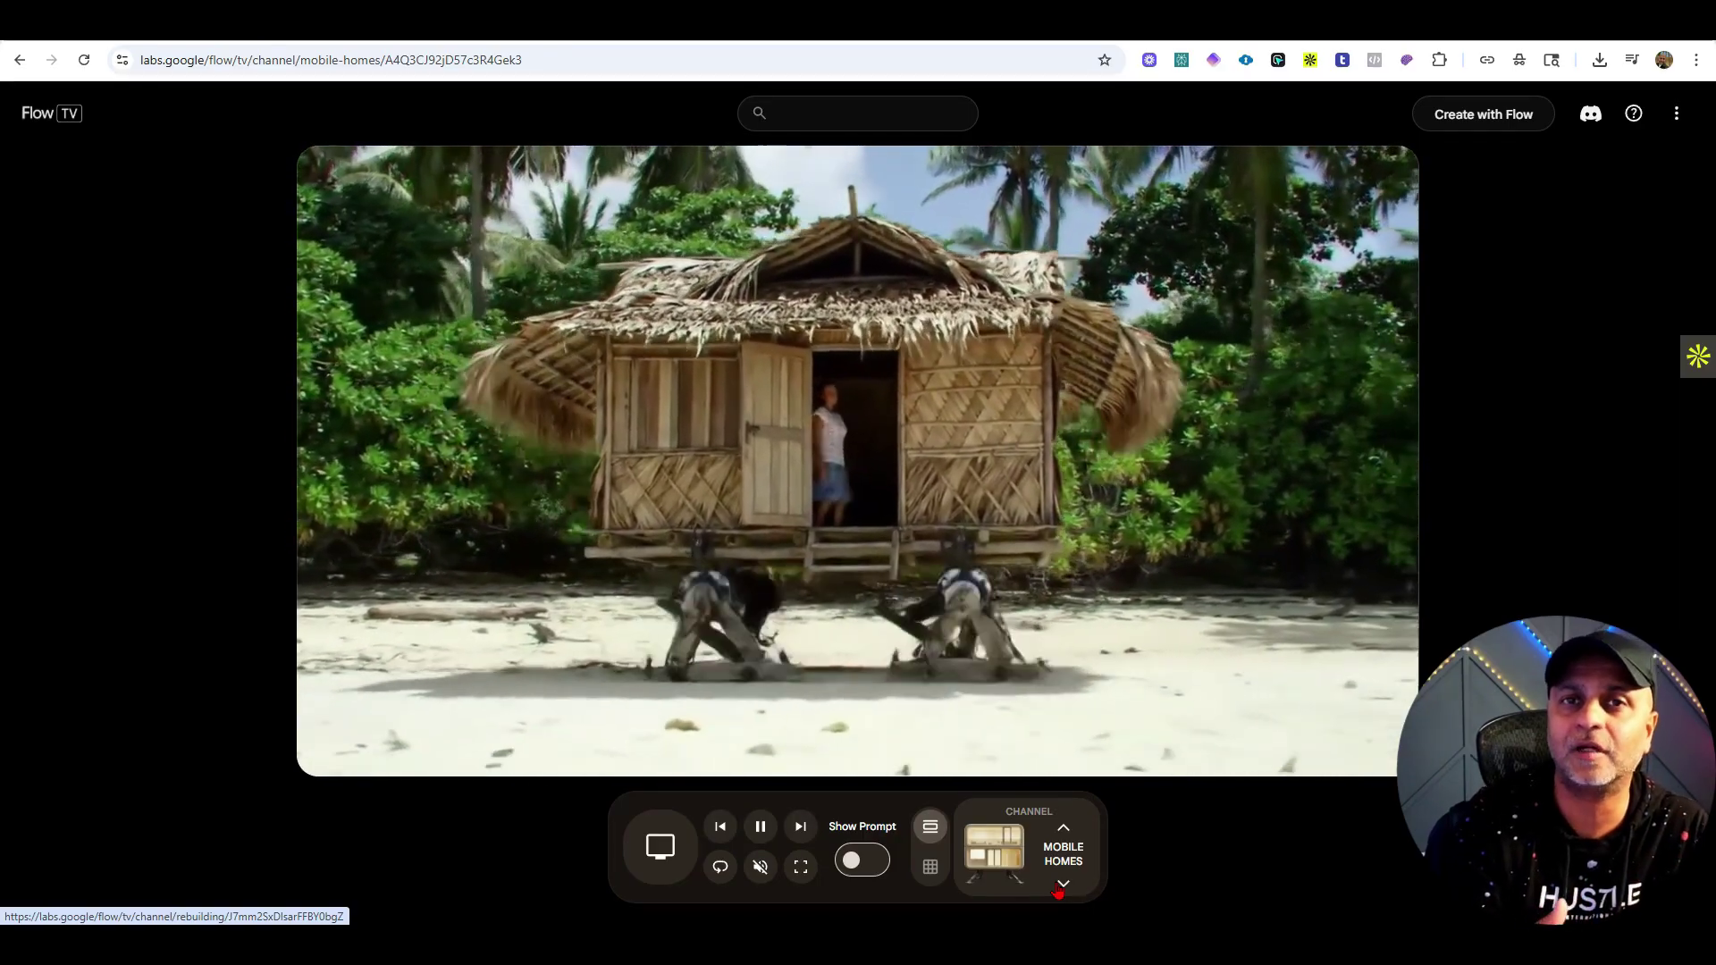
Turn on Show Prompt, pause on the palm-leaf hut clip and select its prompt text
click(863, 860)
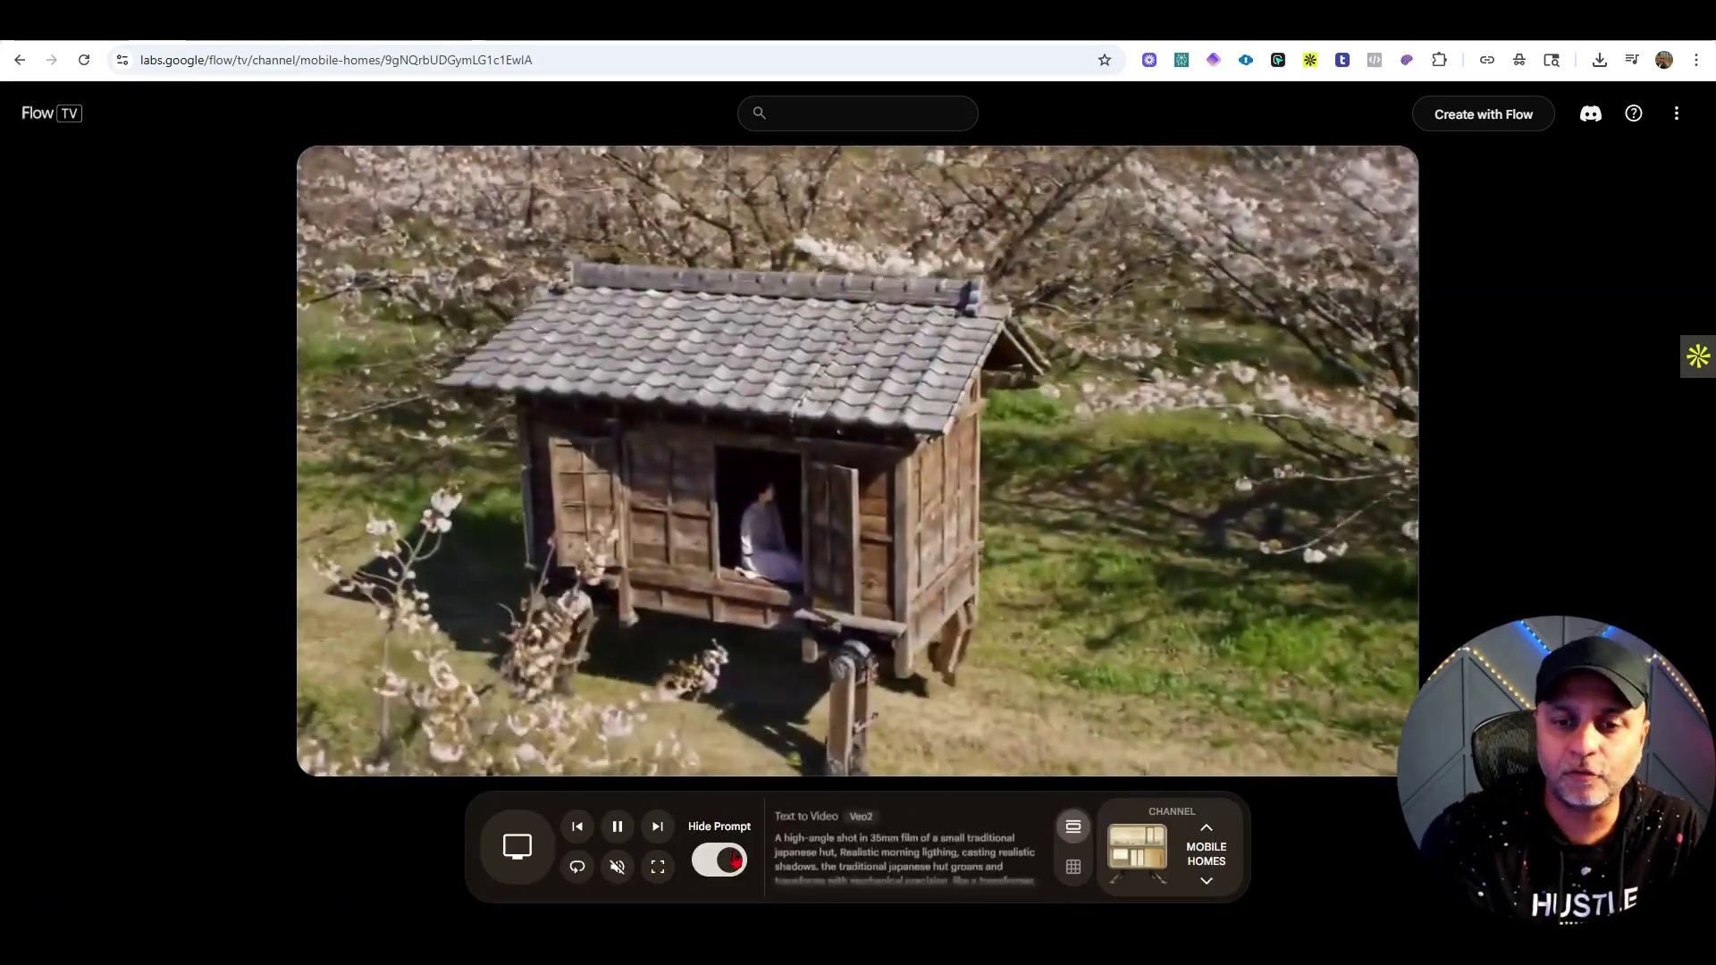
click(734, 859)
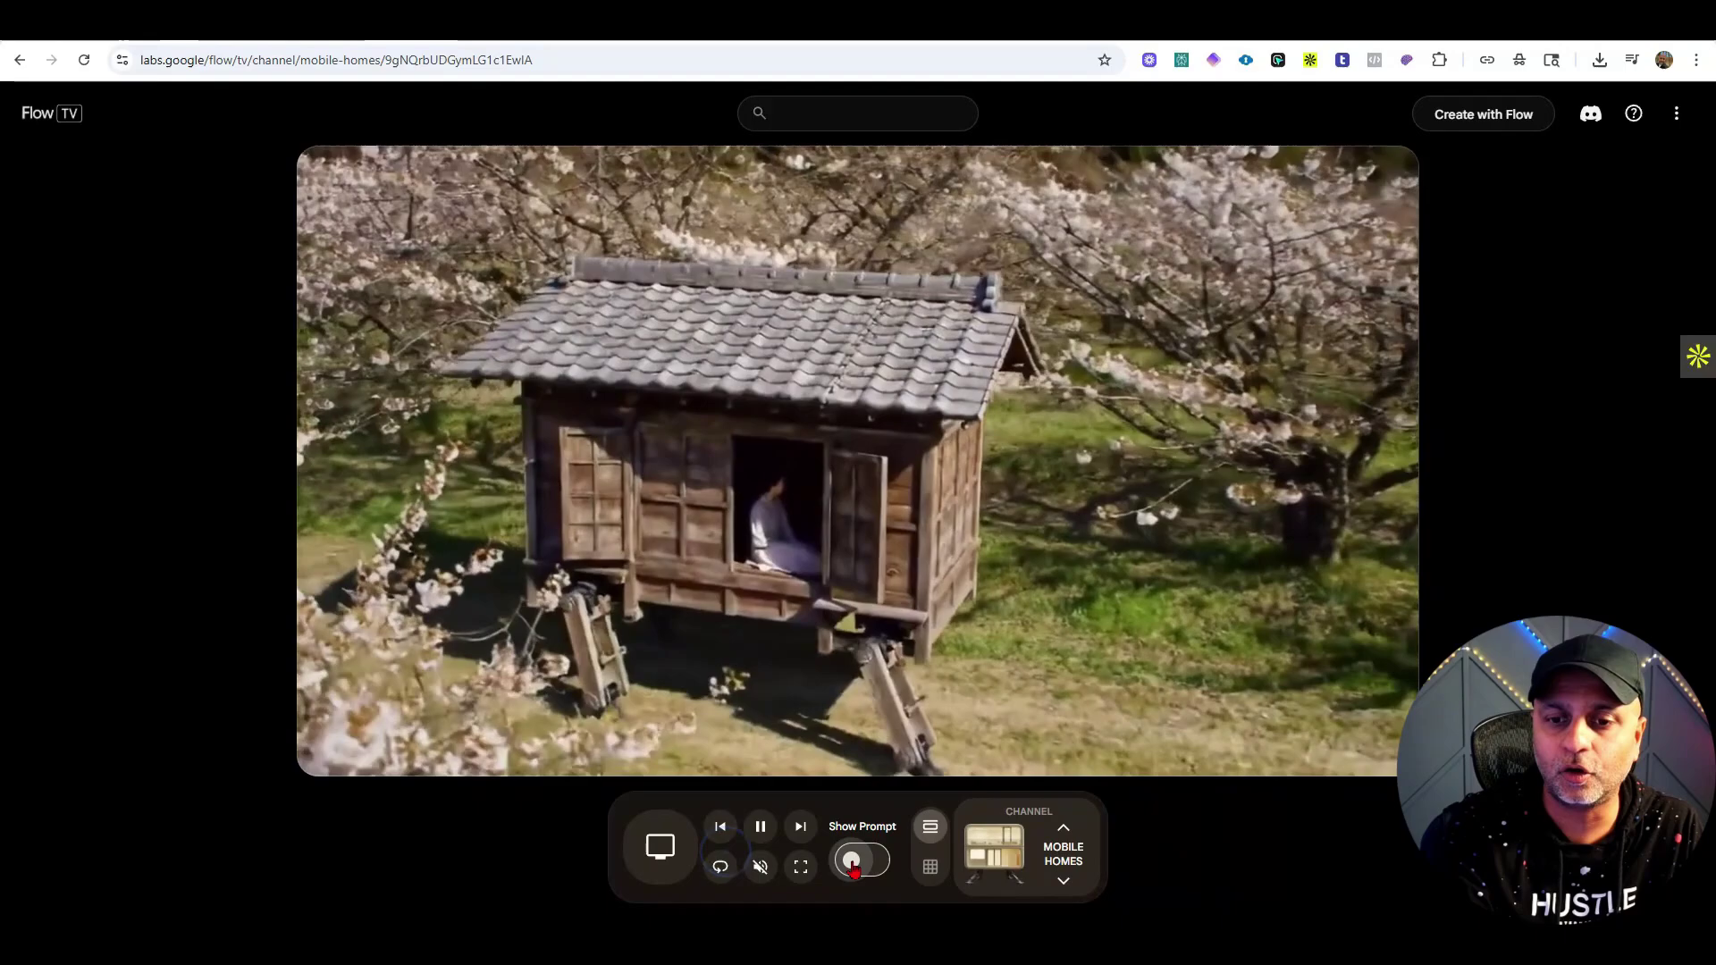
click(851, 859)
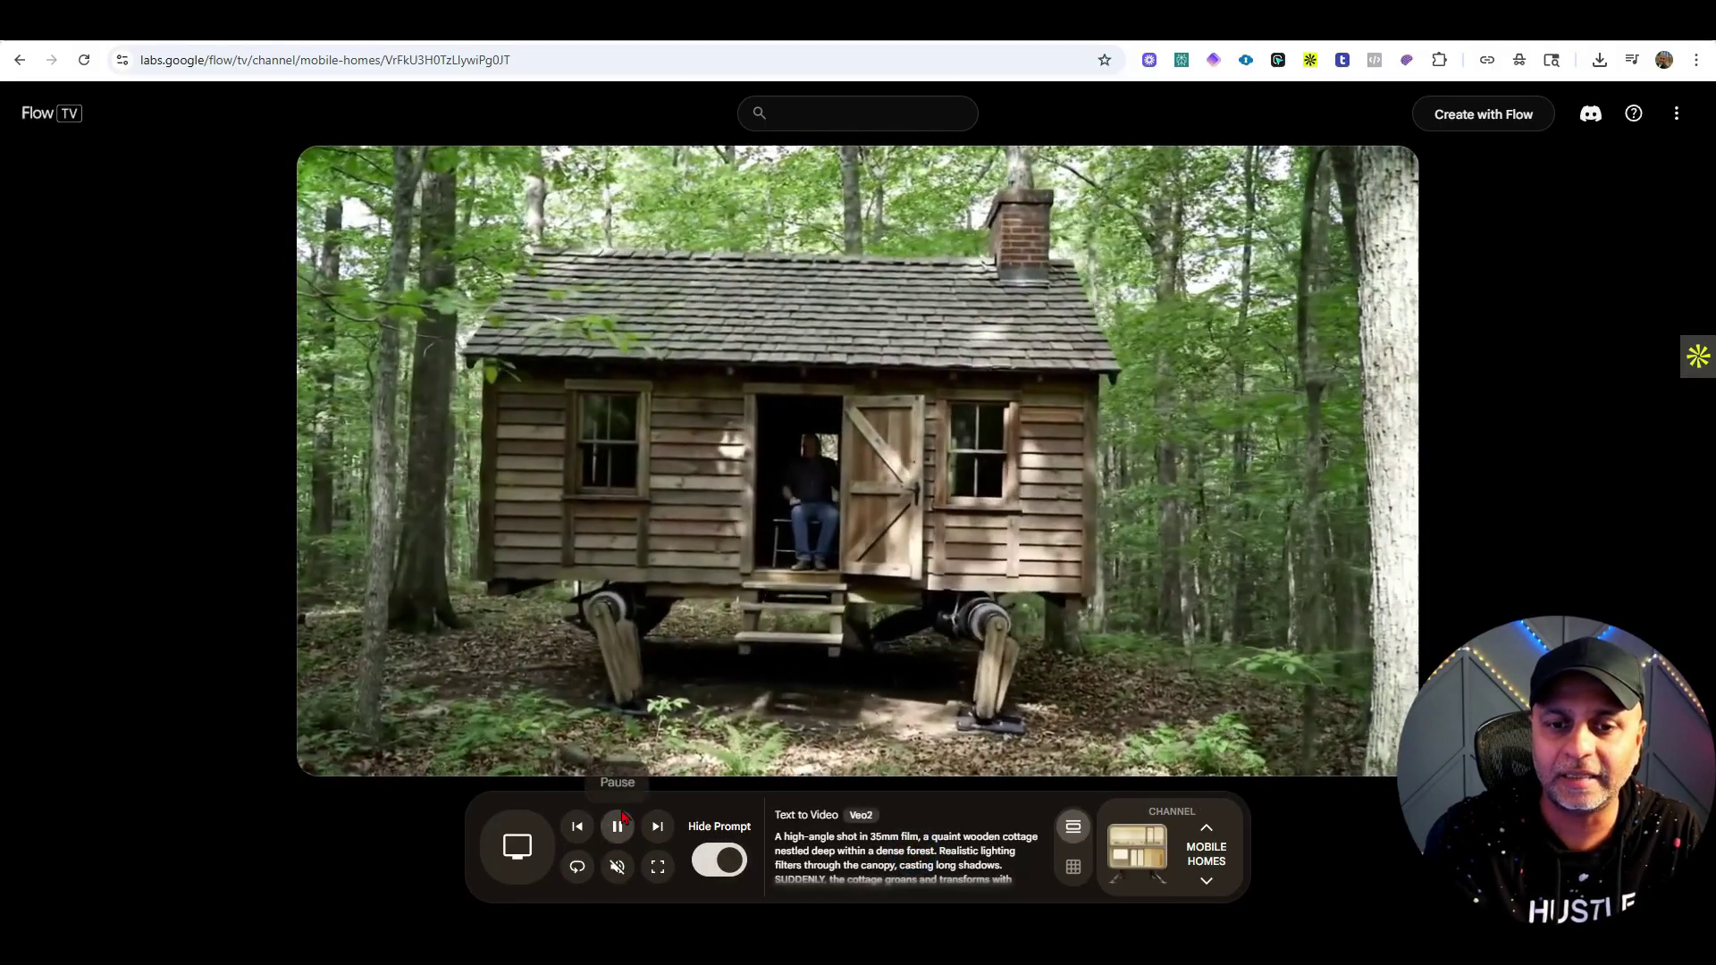
click(1204, 830)
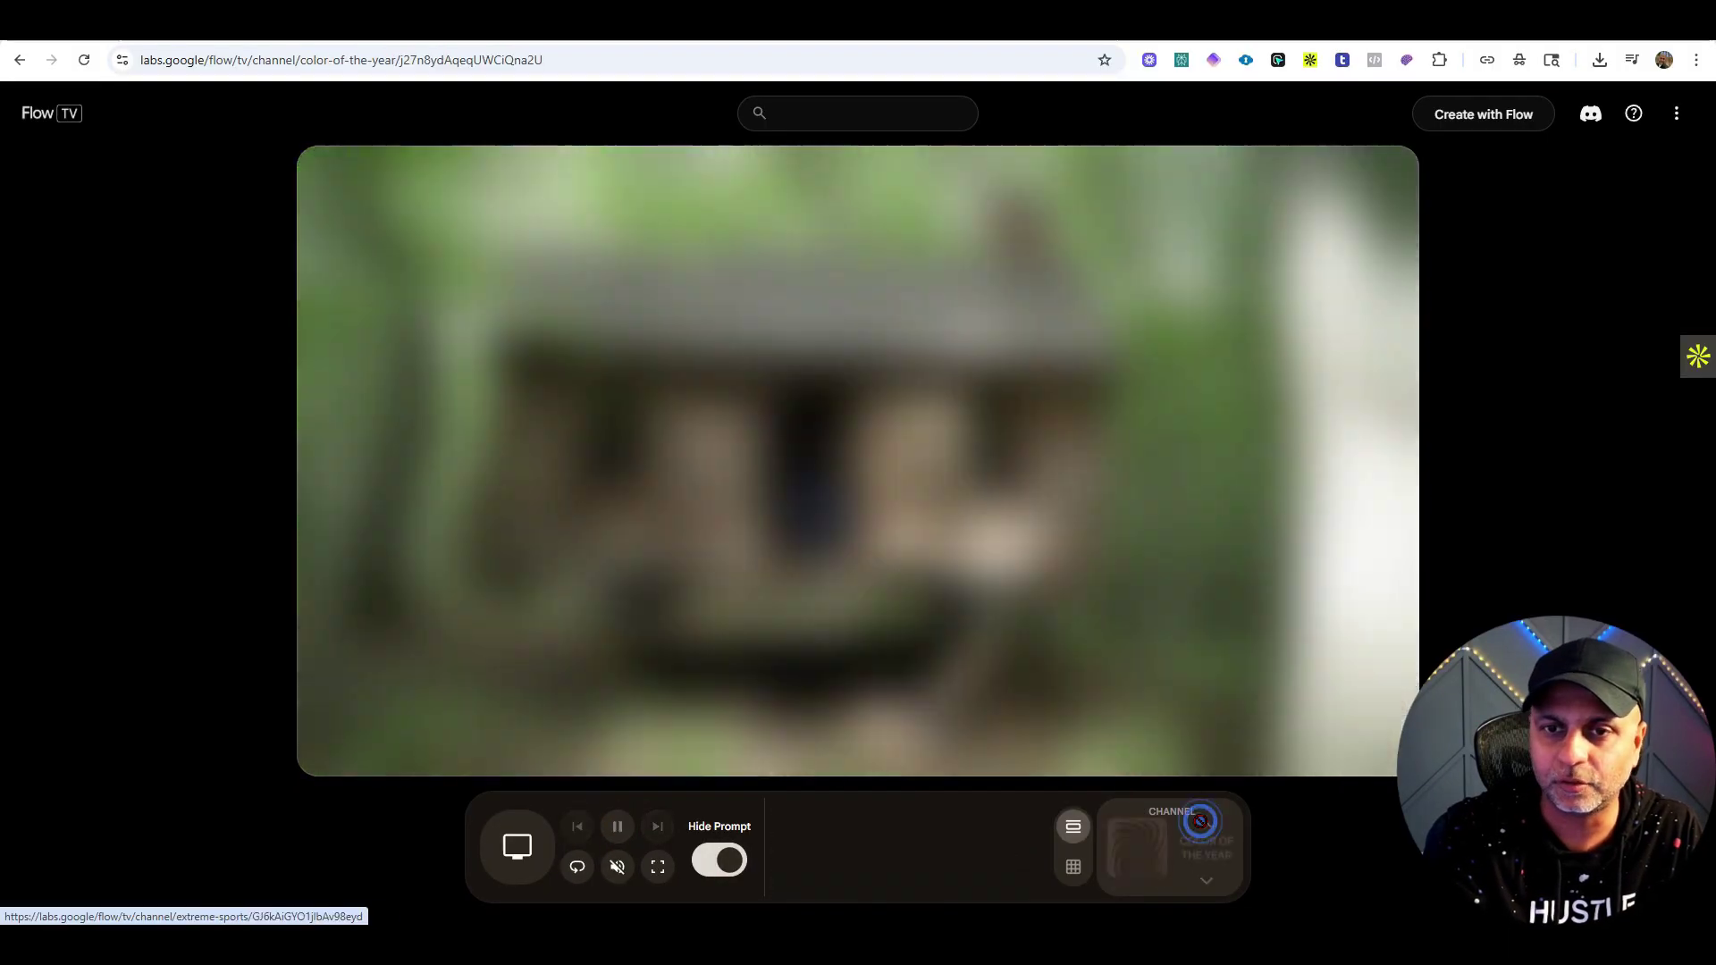
click(616, 828)
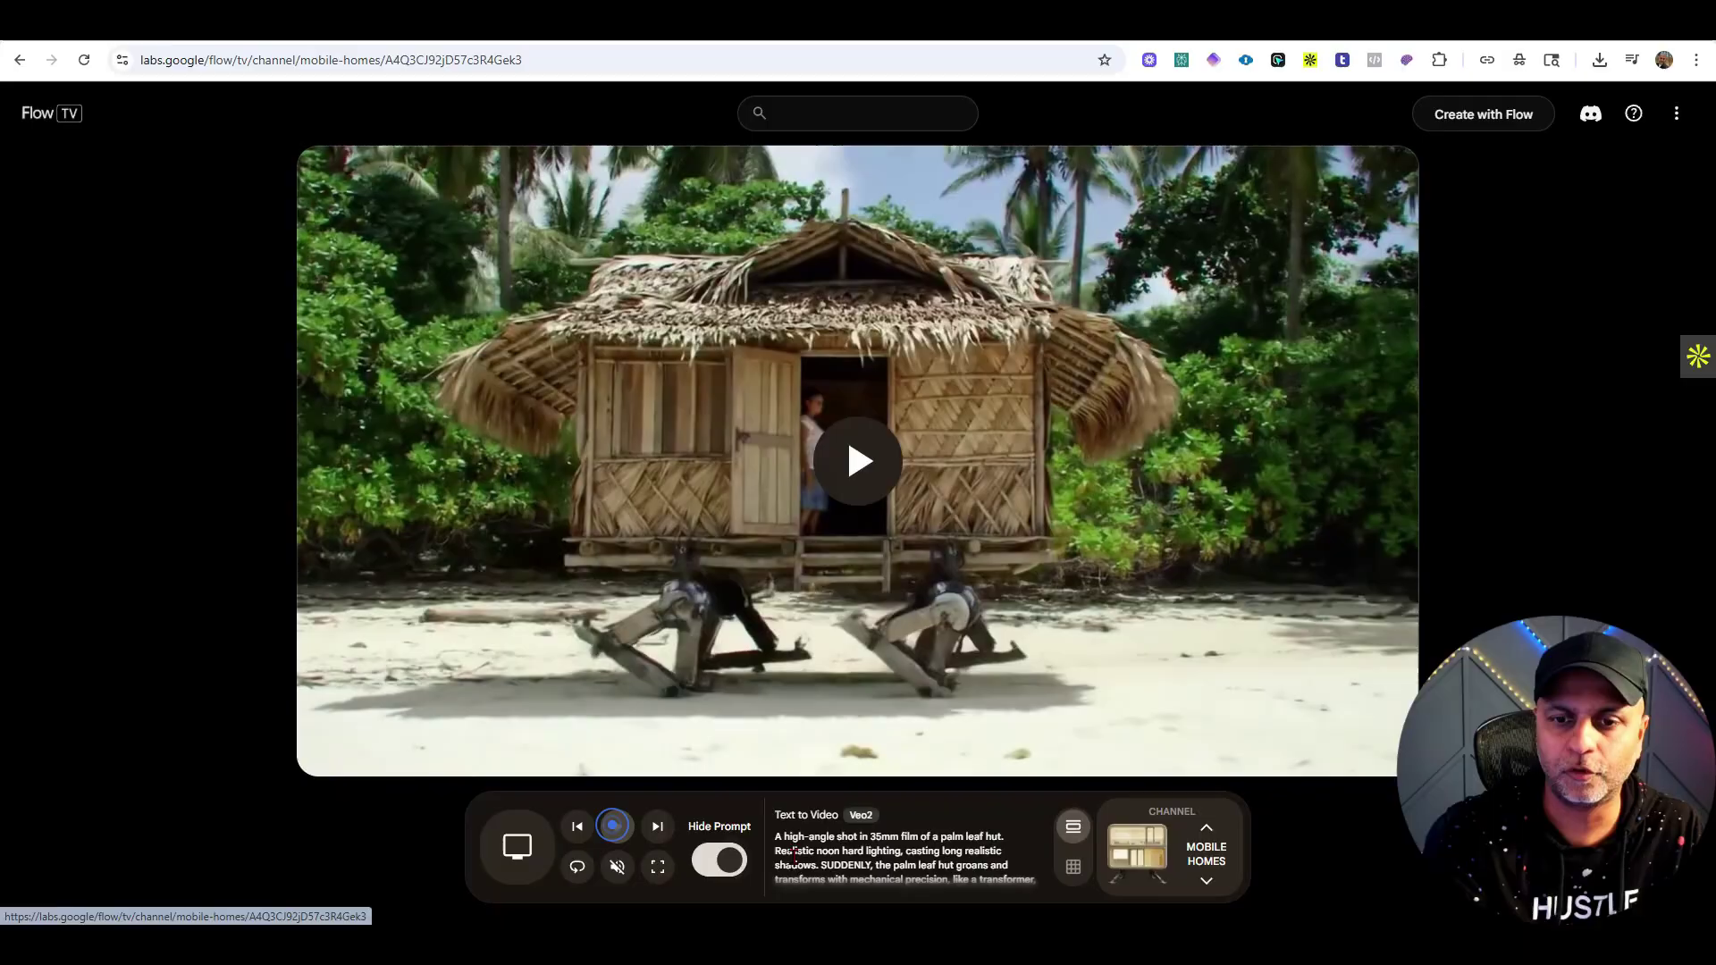
drag(799, 851, 1022, 903)
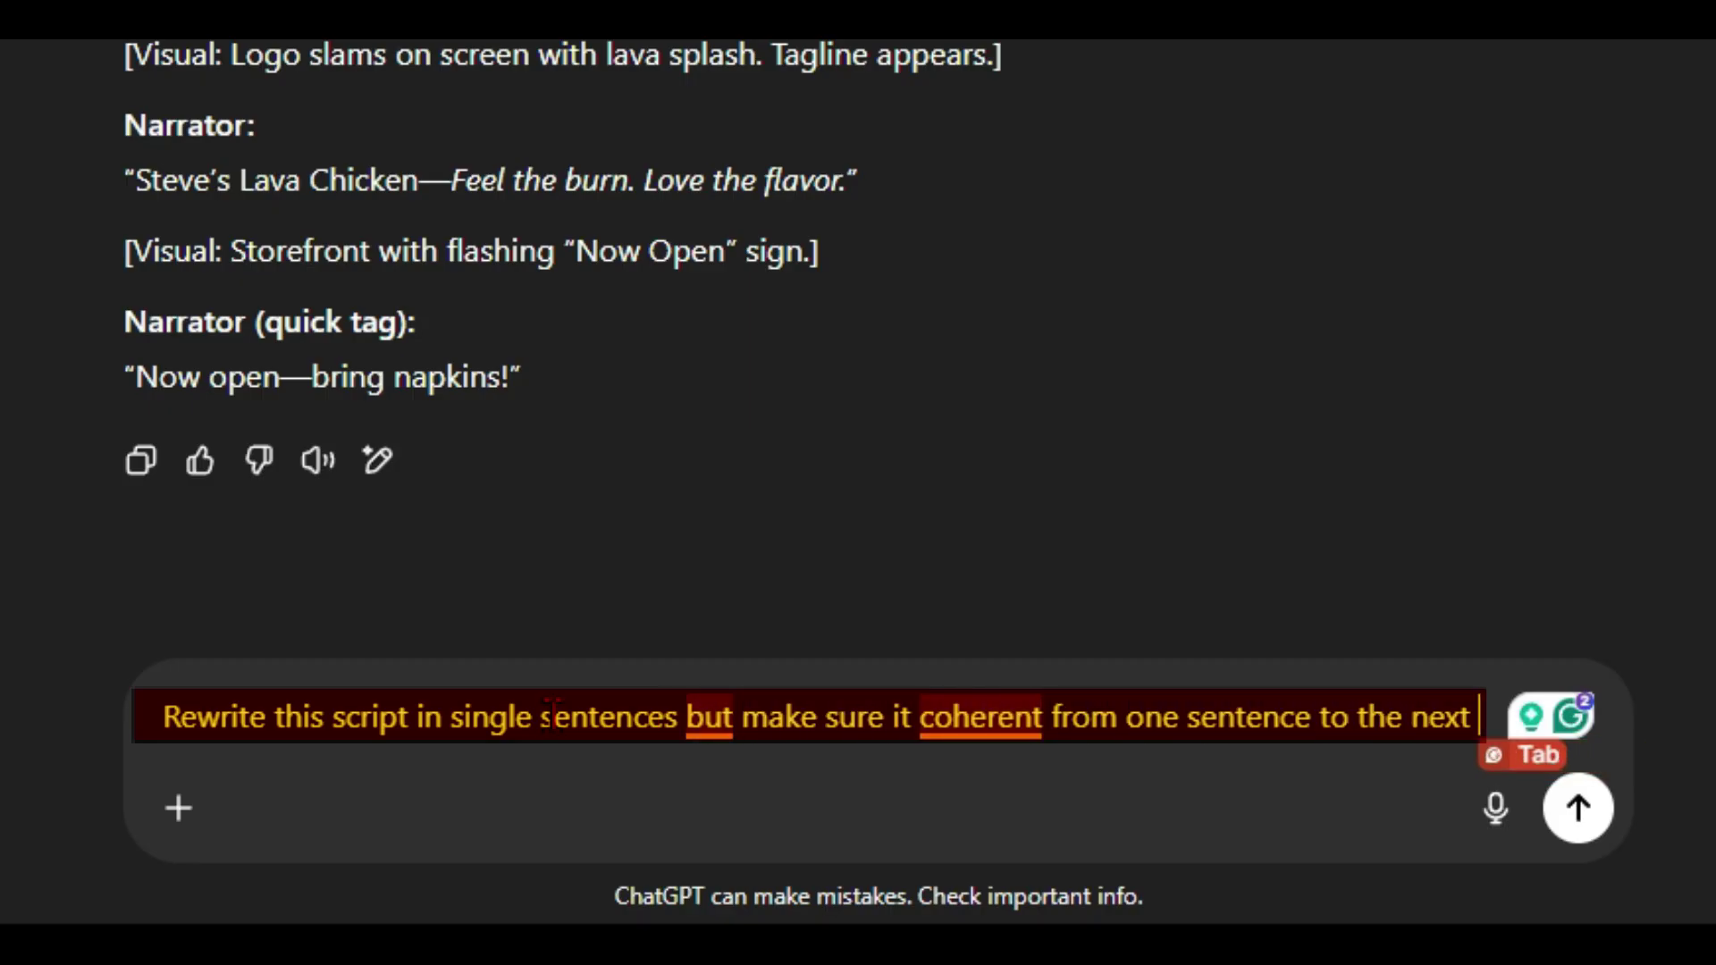
Send the single-sentence rewrite request, then select the opening sentence about saucy wings sizzling over flames
key(Return)
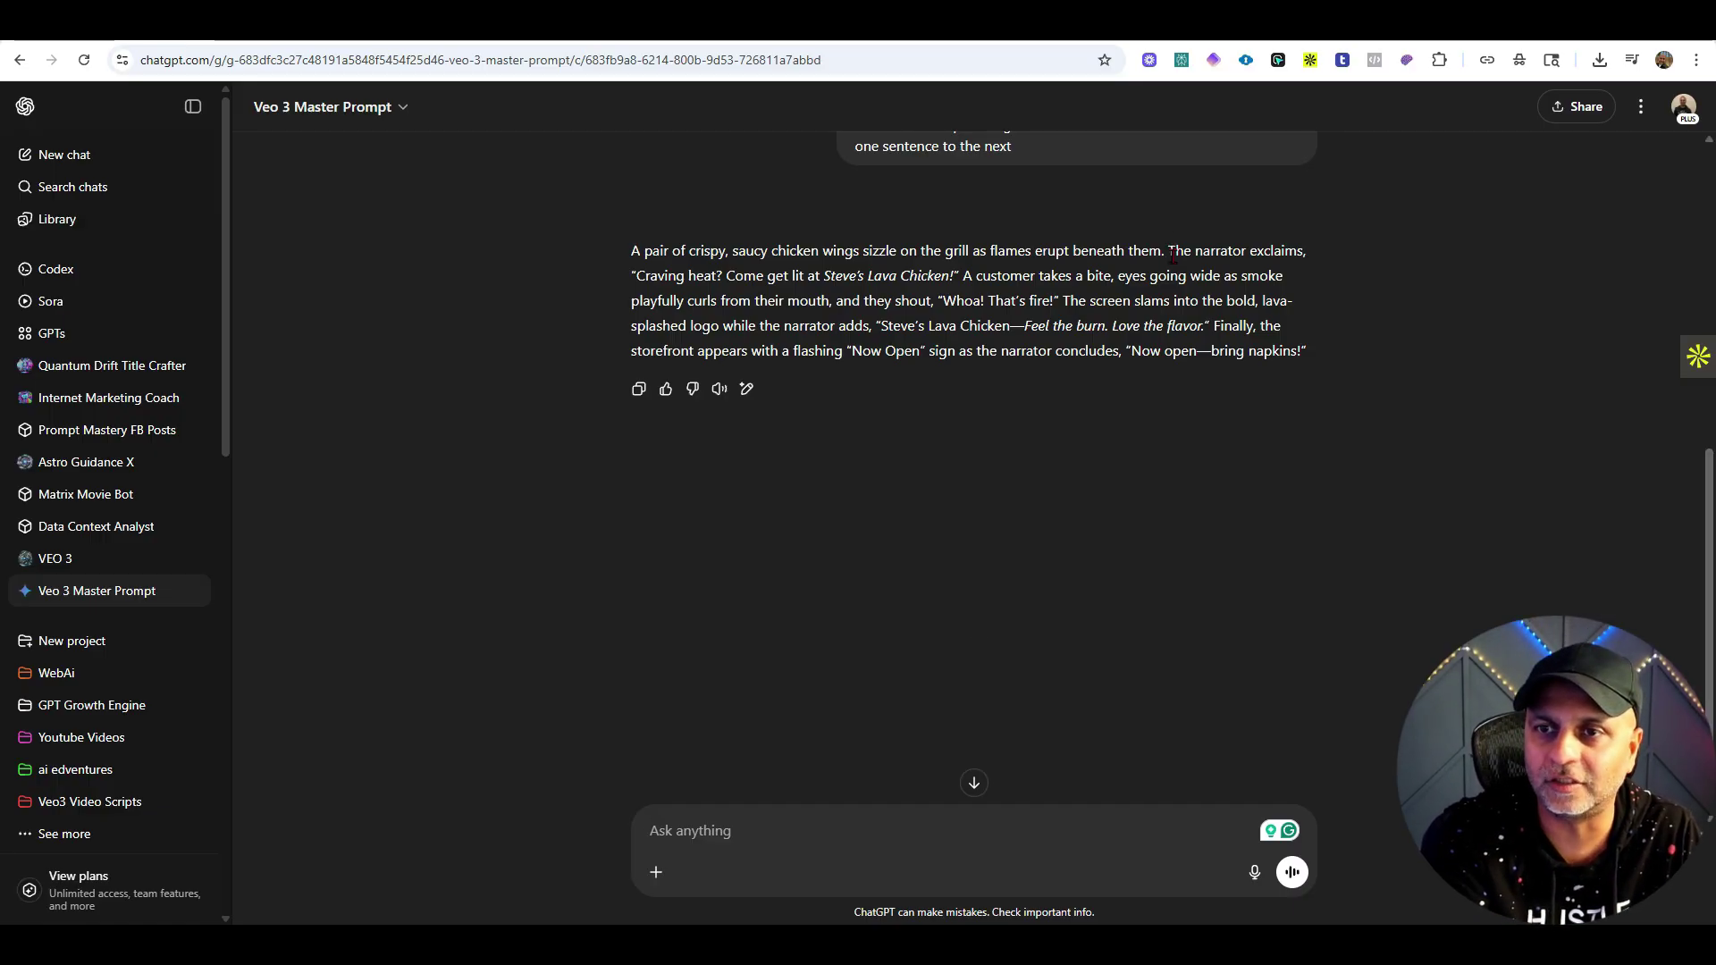
drag(1170, 251, 630, 252)
key(ctrl+c)
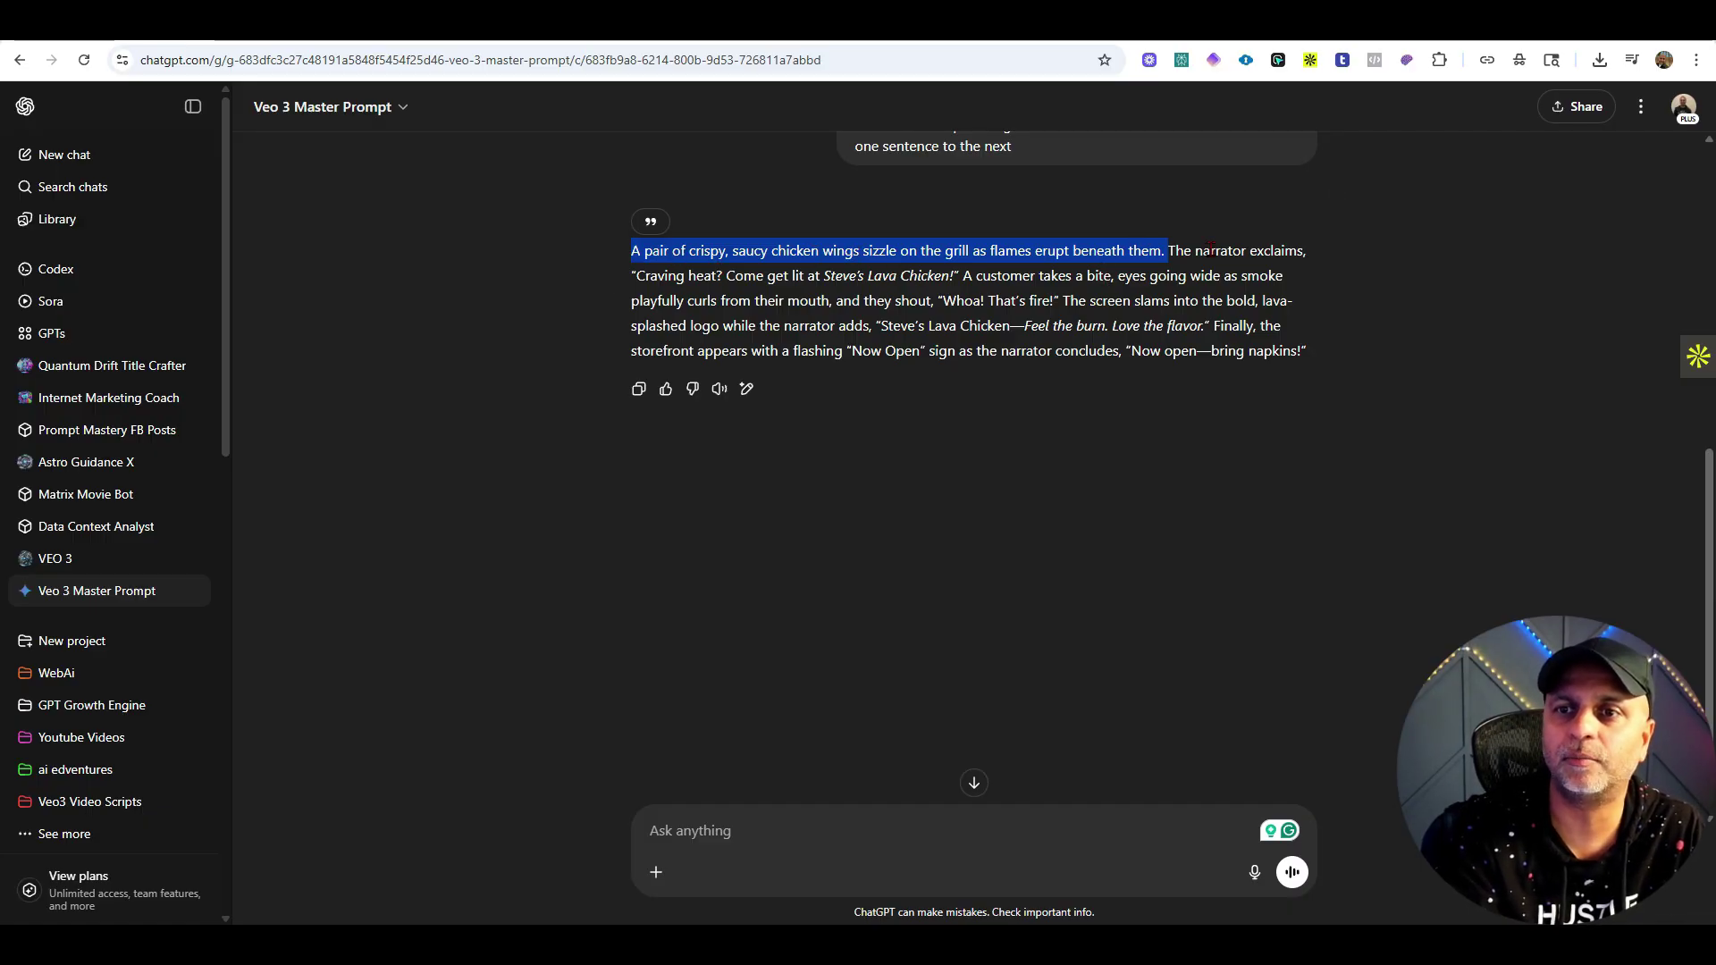
Paste the chicken-wings sentence into the Vidyo Prompts simple prompt box
key(ctrl+Tab)
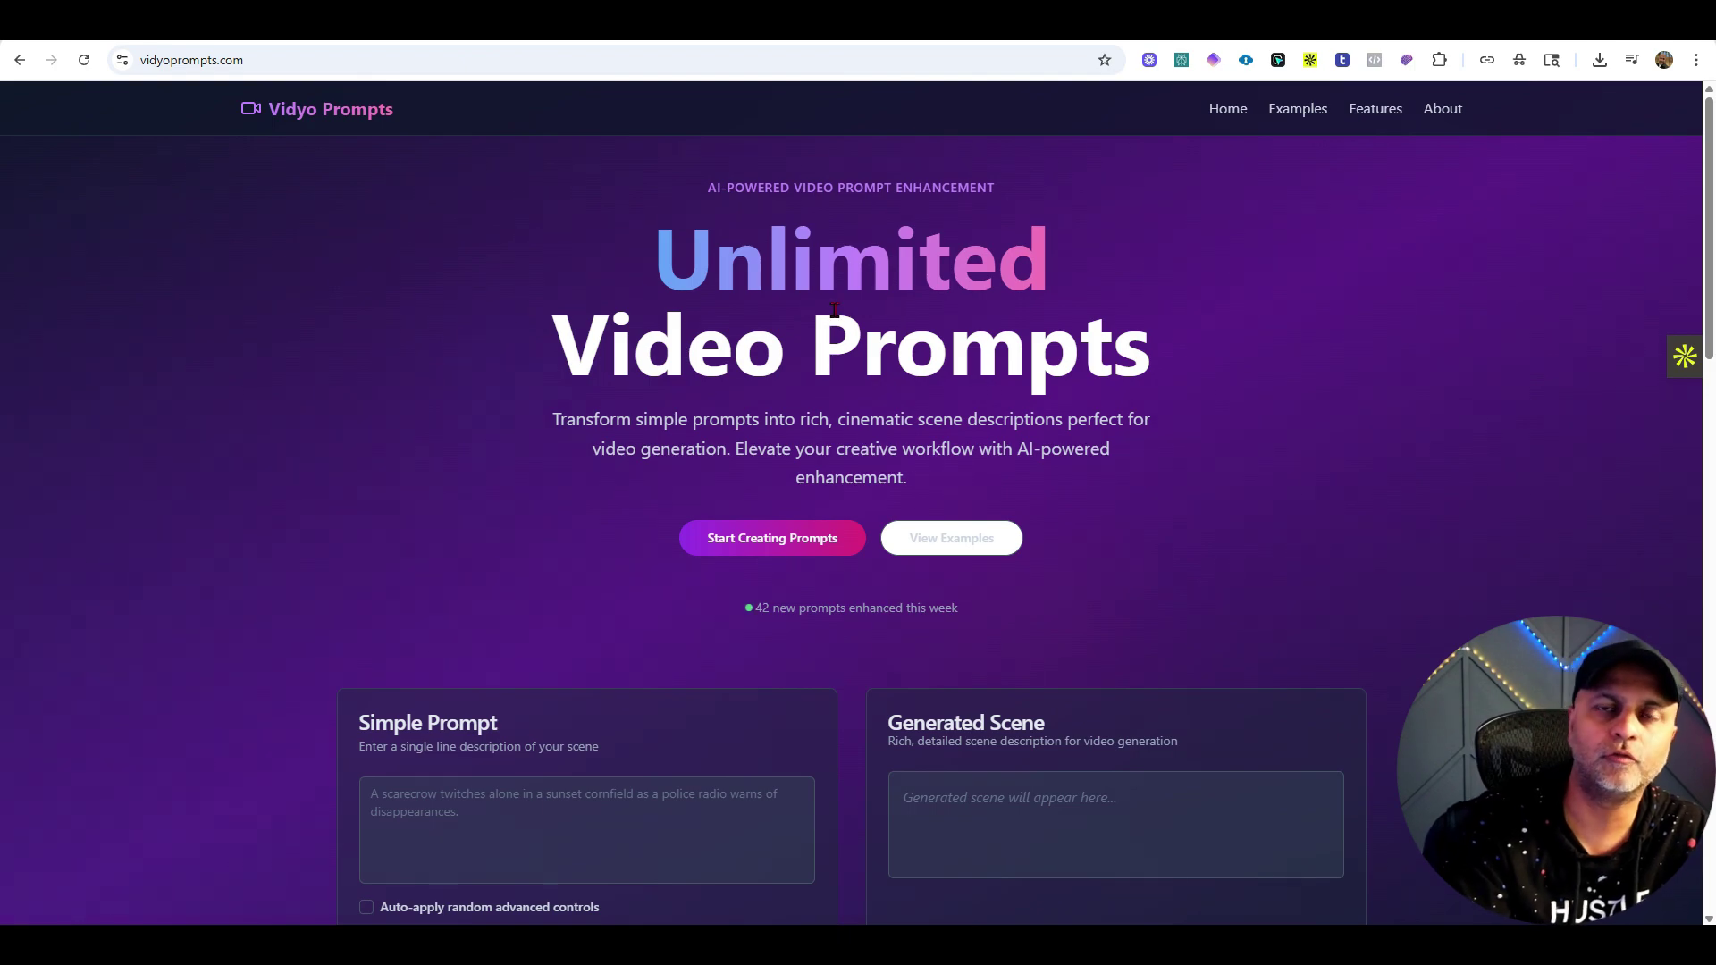
scroll(503, 661, down, 3)
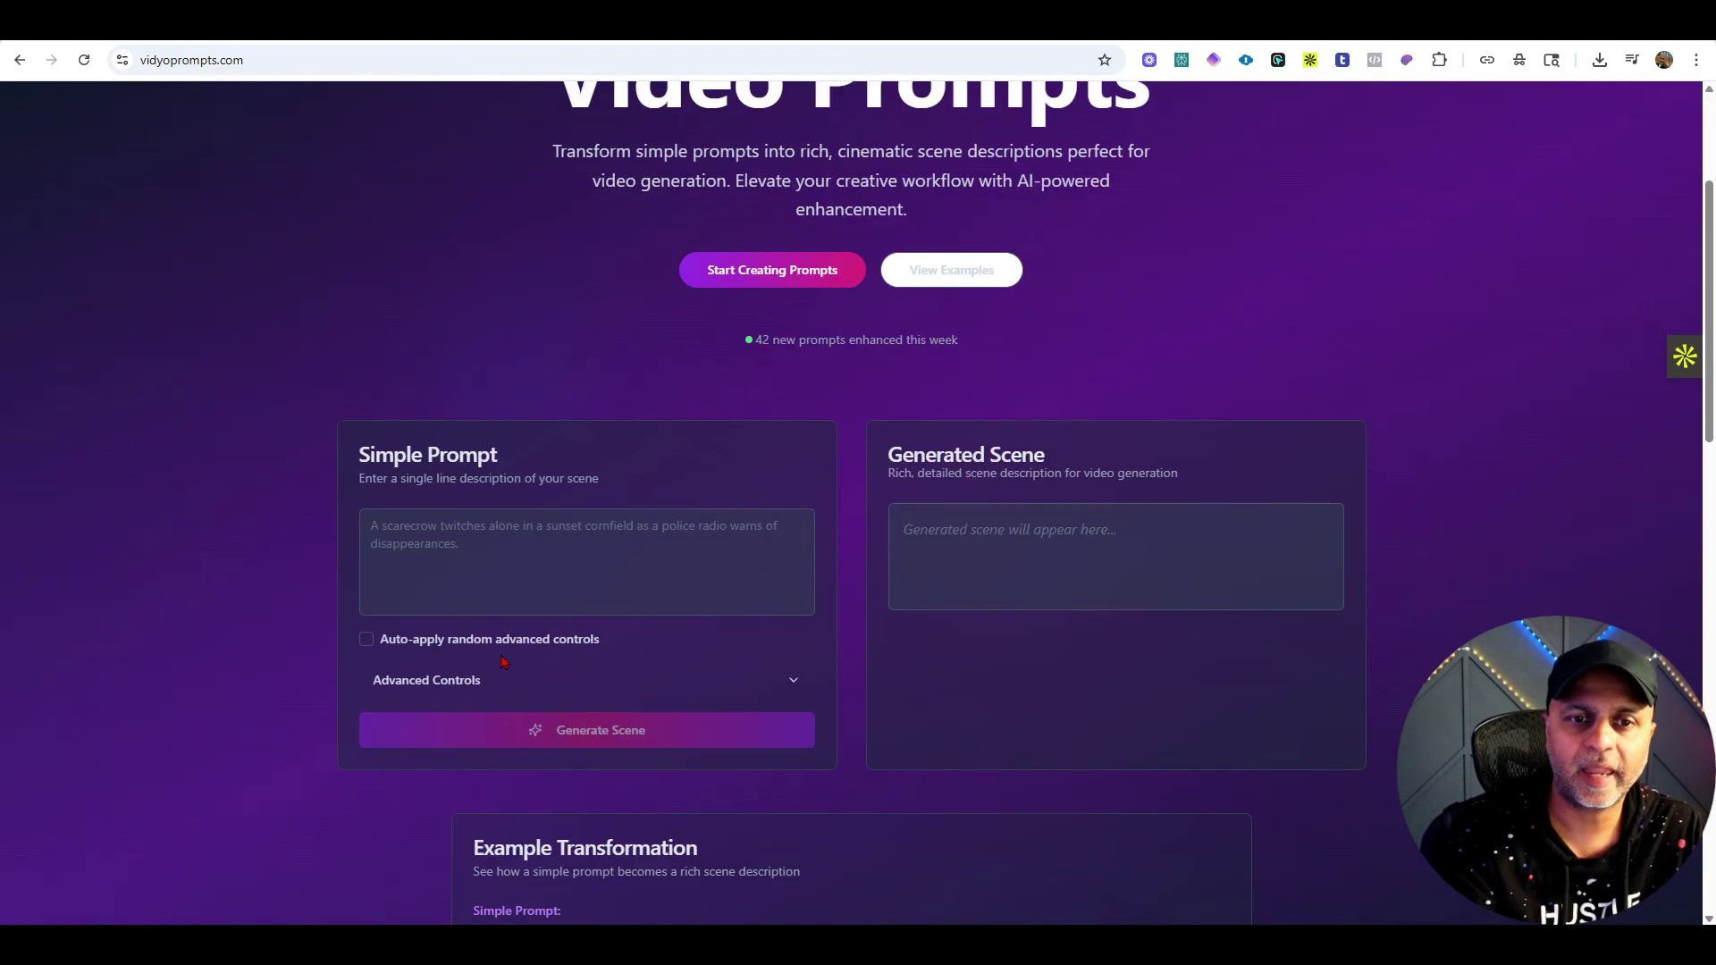
click(452, 528)
key(ctrl+v)
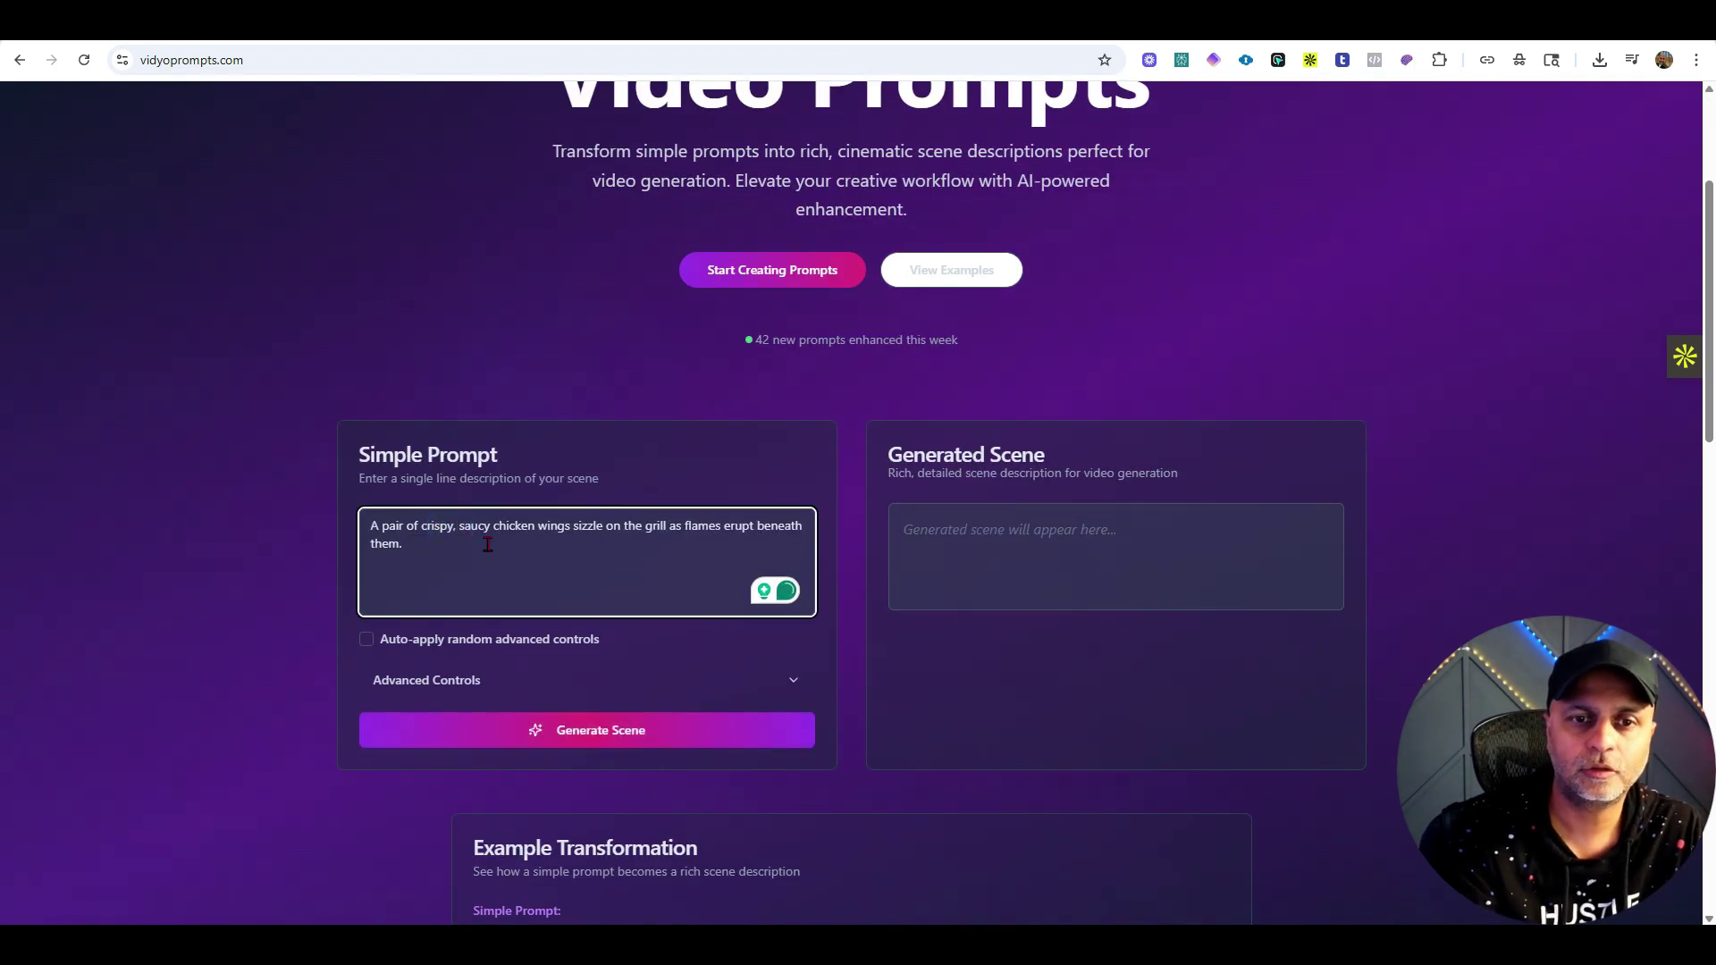
Expand Advanced Controls to show the style, camera, pacing and effects settings
click(498, 680)
scroll(483, 679, down, 3)
scroll(823, 622, up, 1)
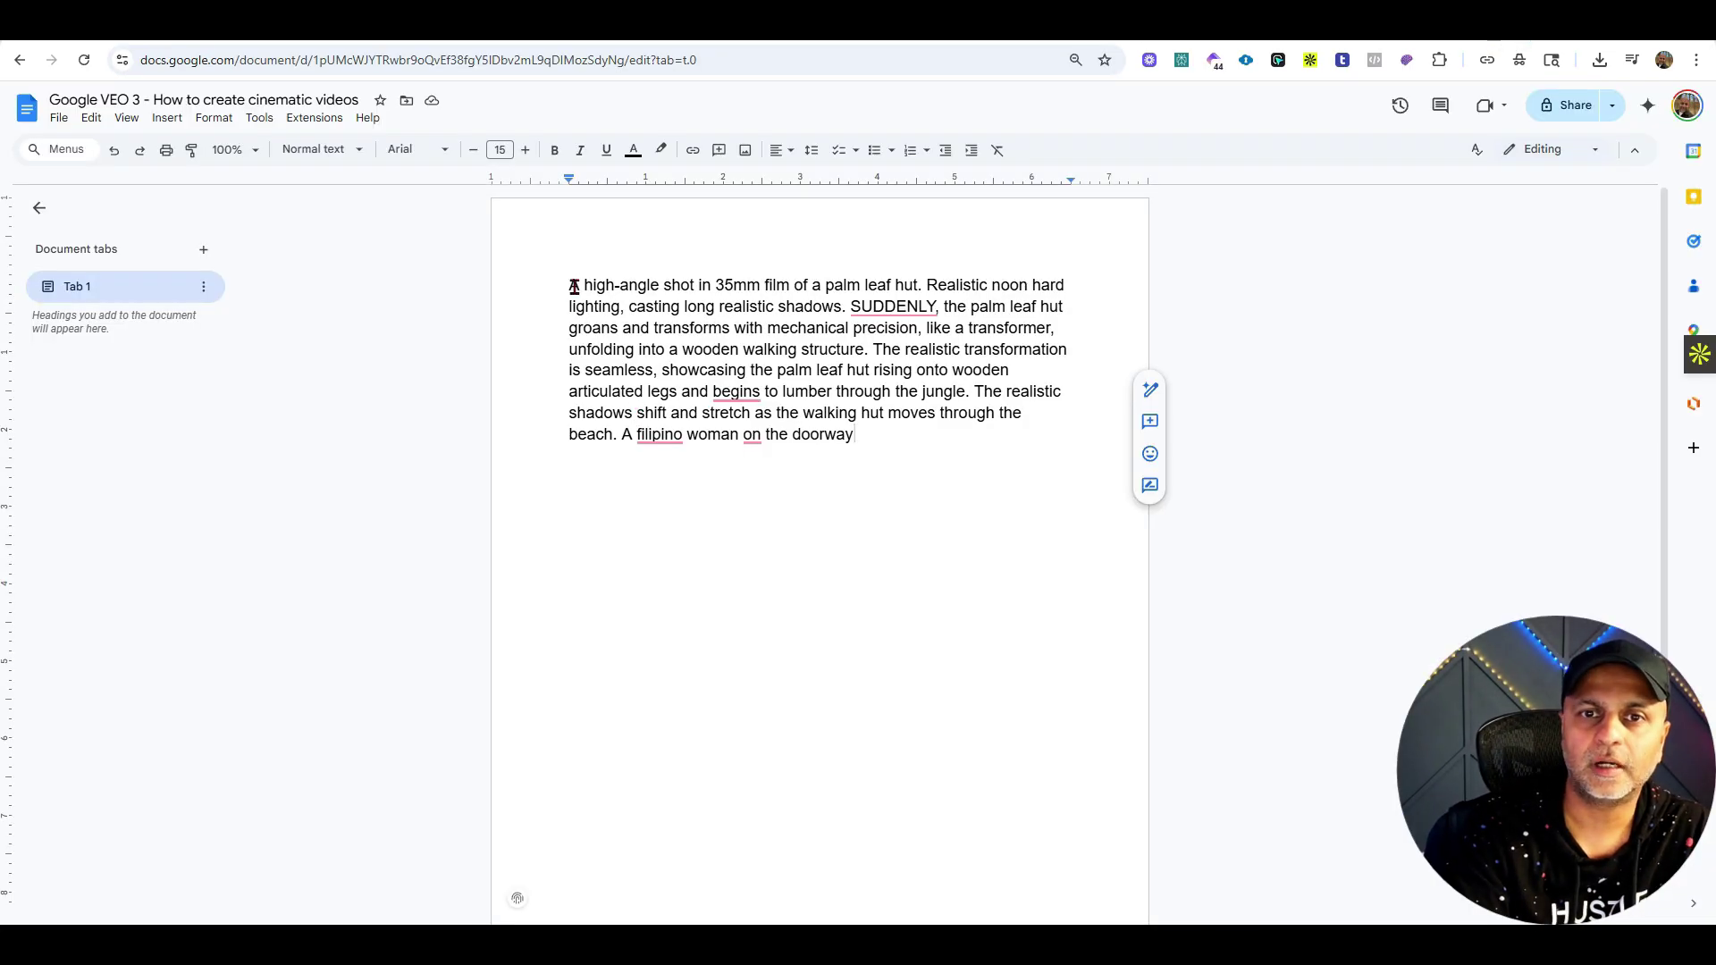
drag(574, 286, 800, 285)
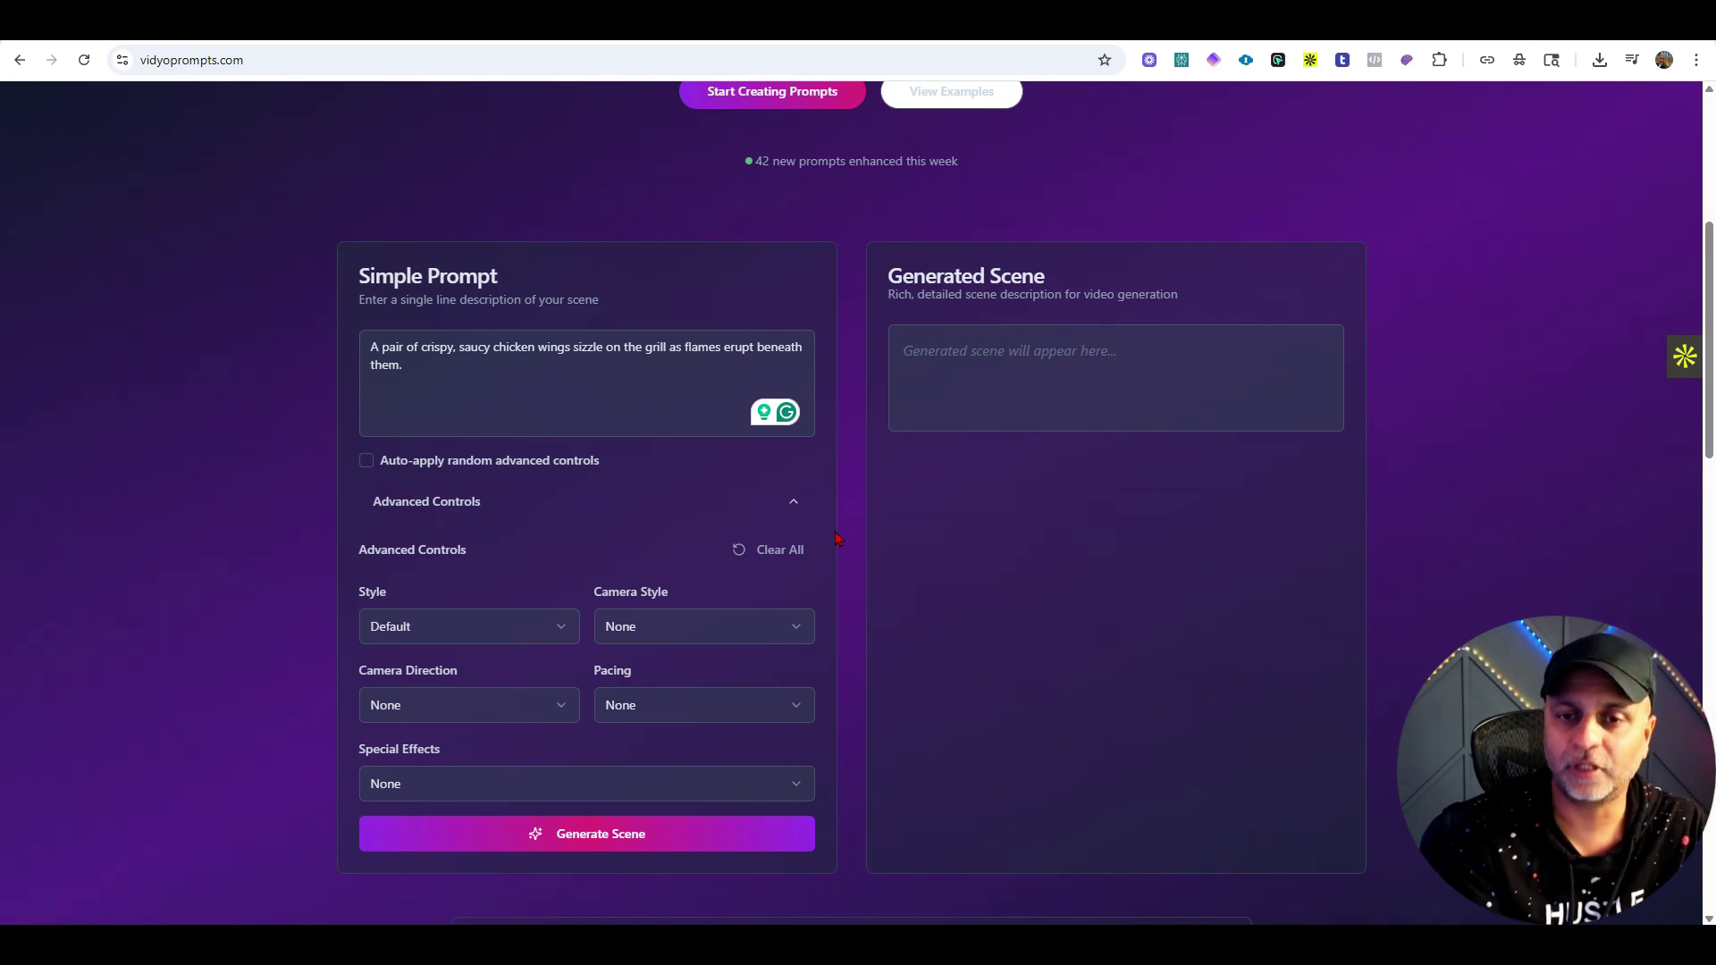
click(423, 626)
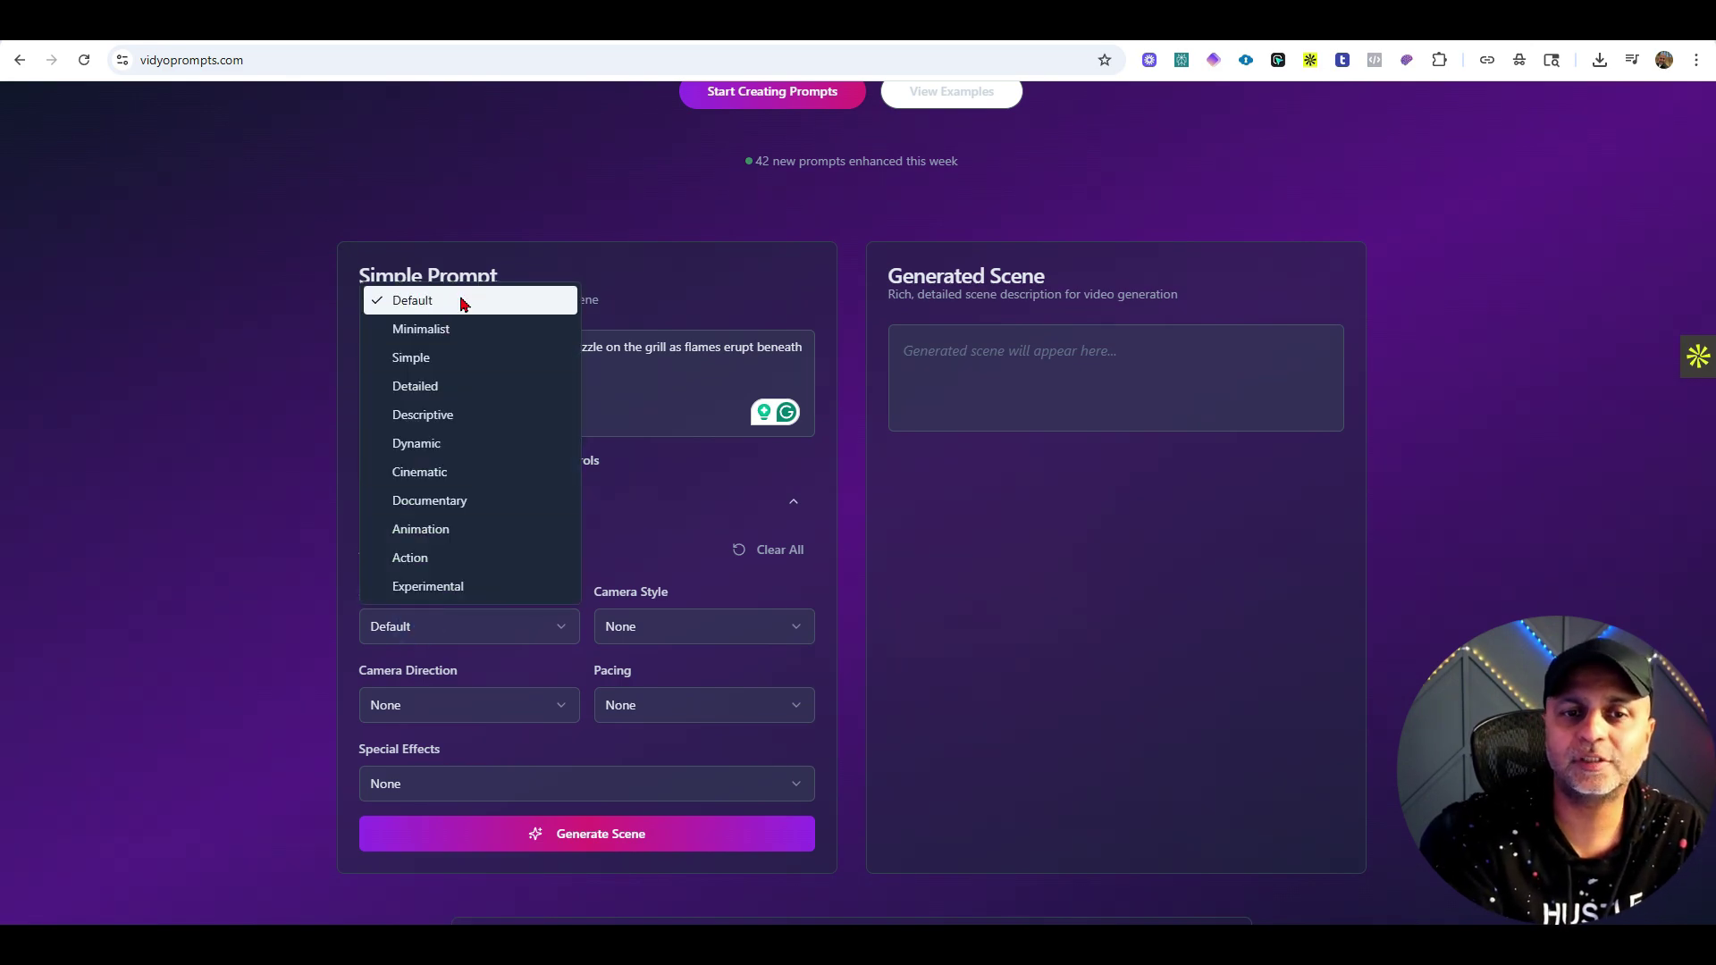
click(467, 474)
click(672, 627)
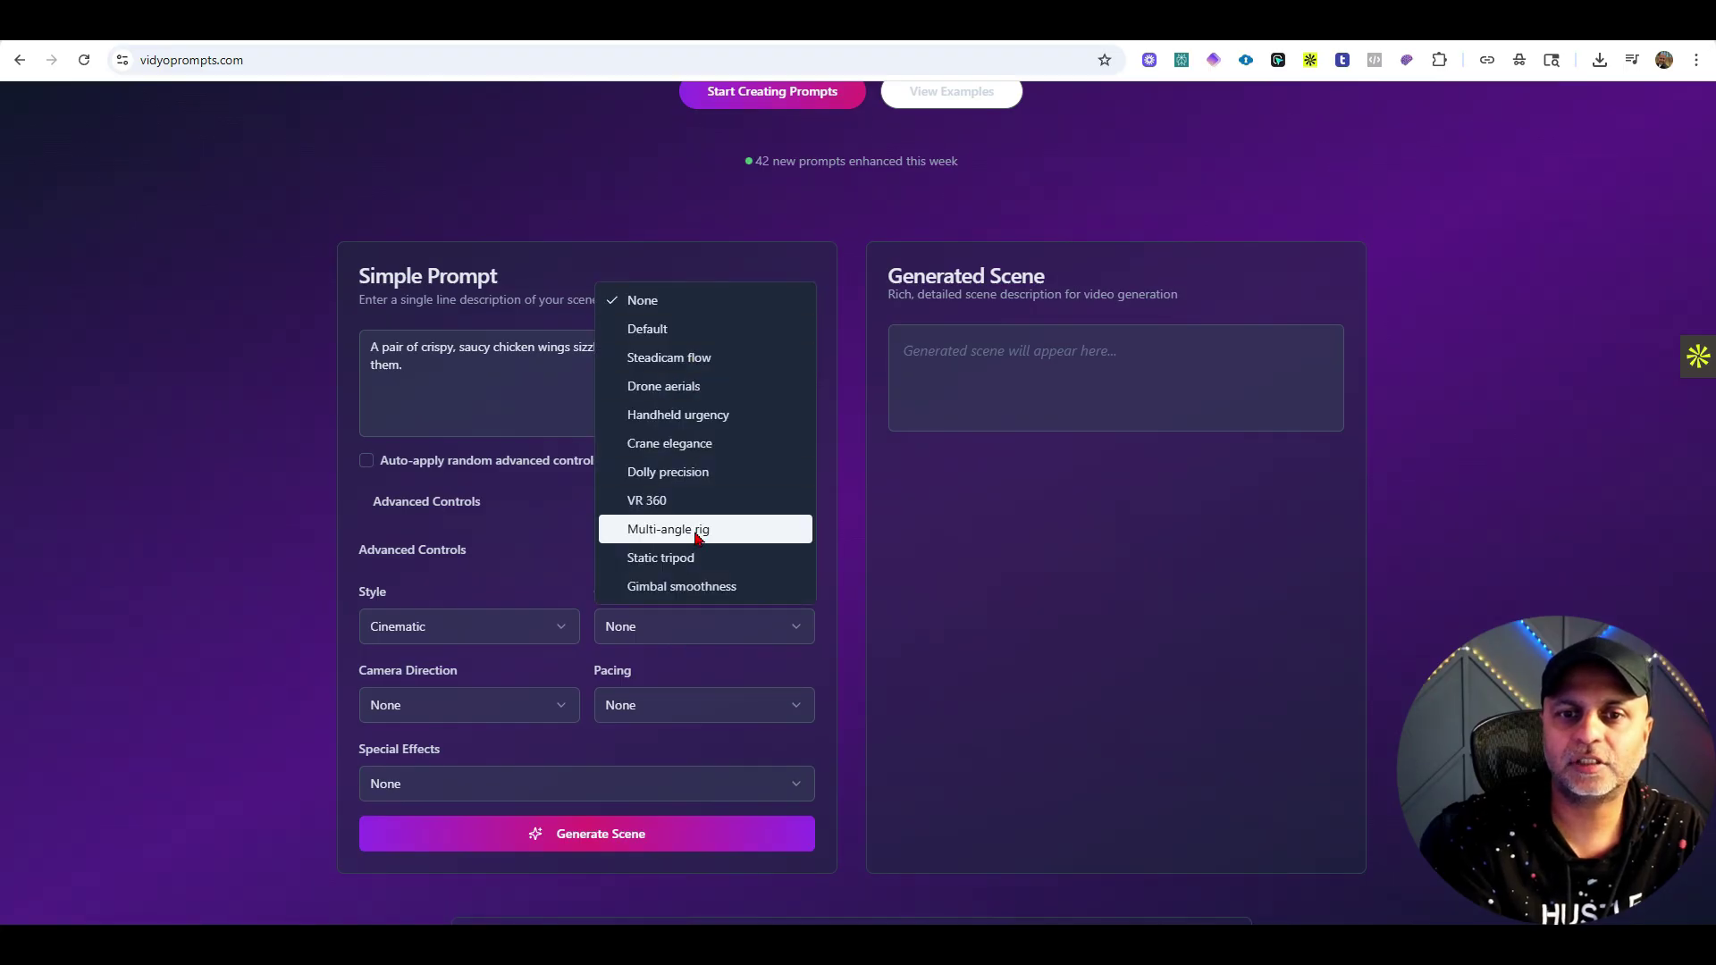
click(696, 362)
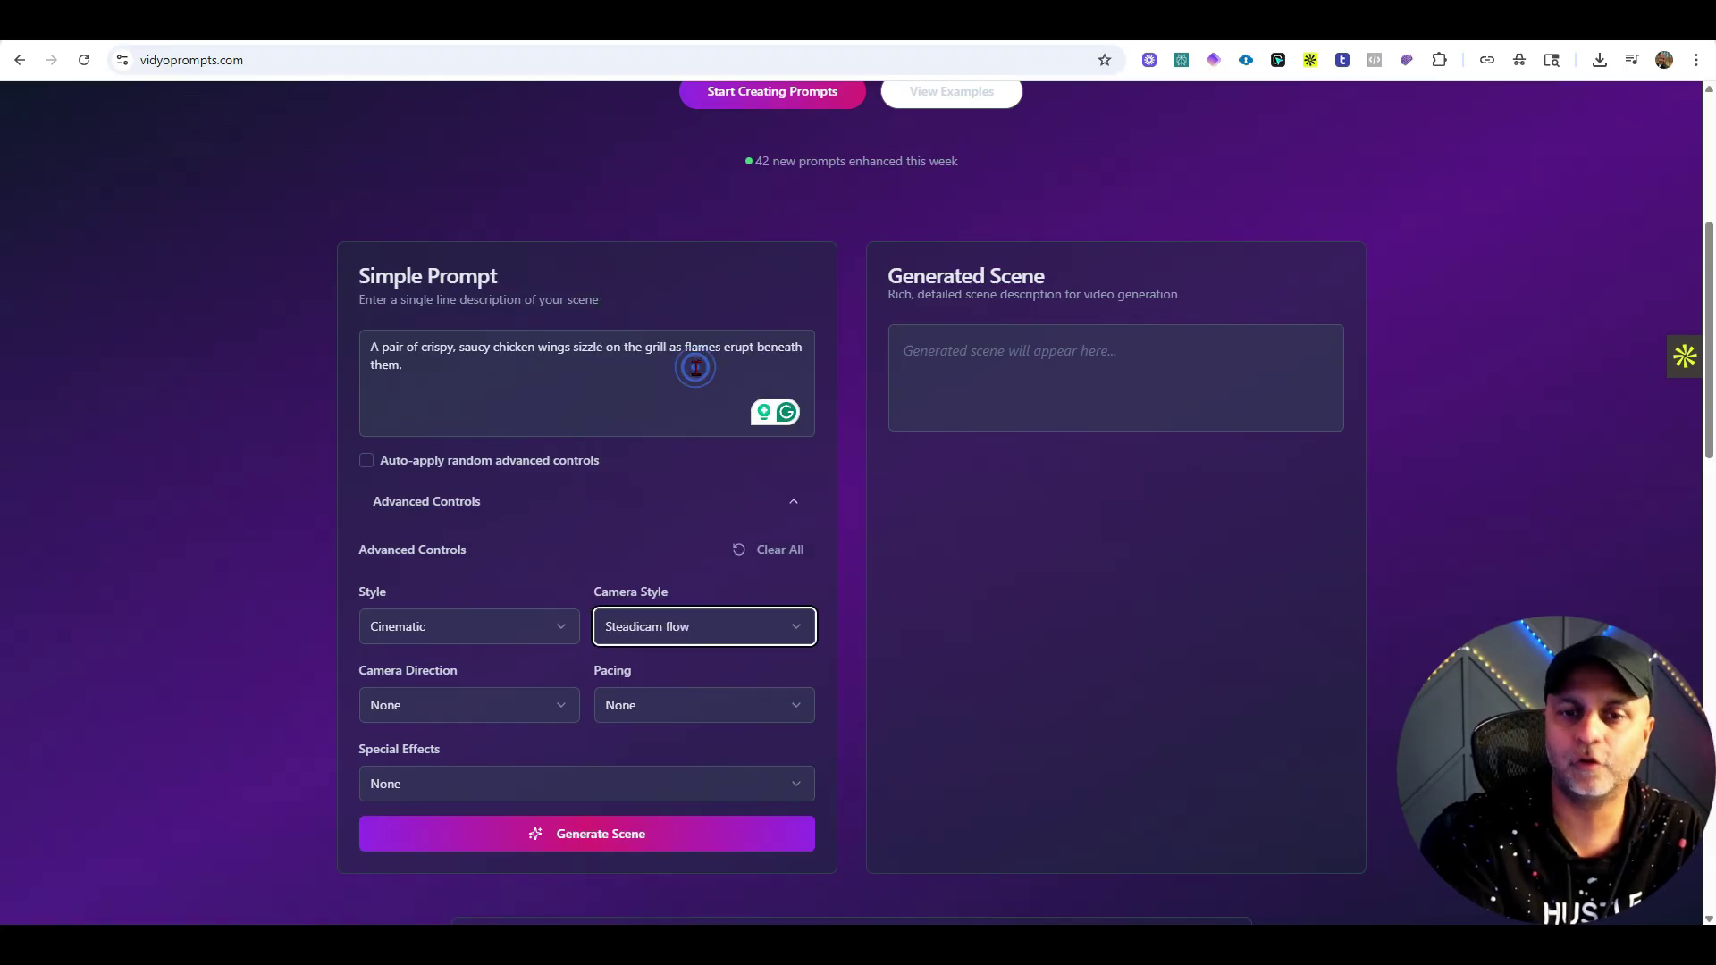
click(751, 548)
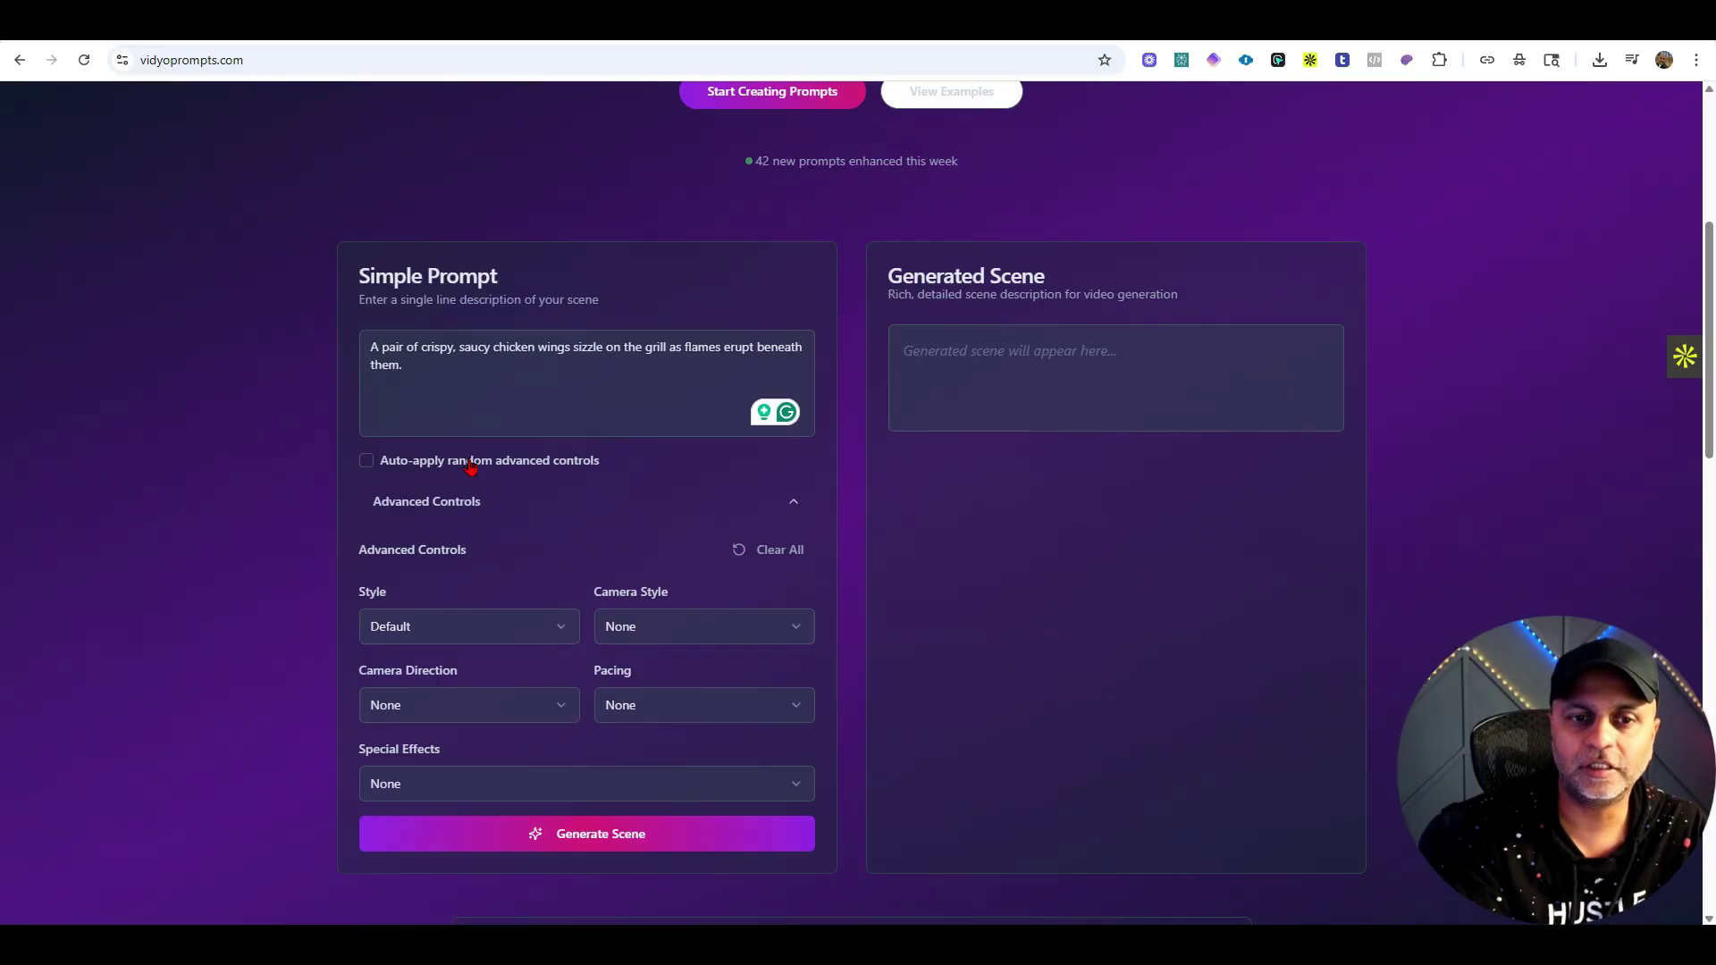
click(471, 463)
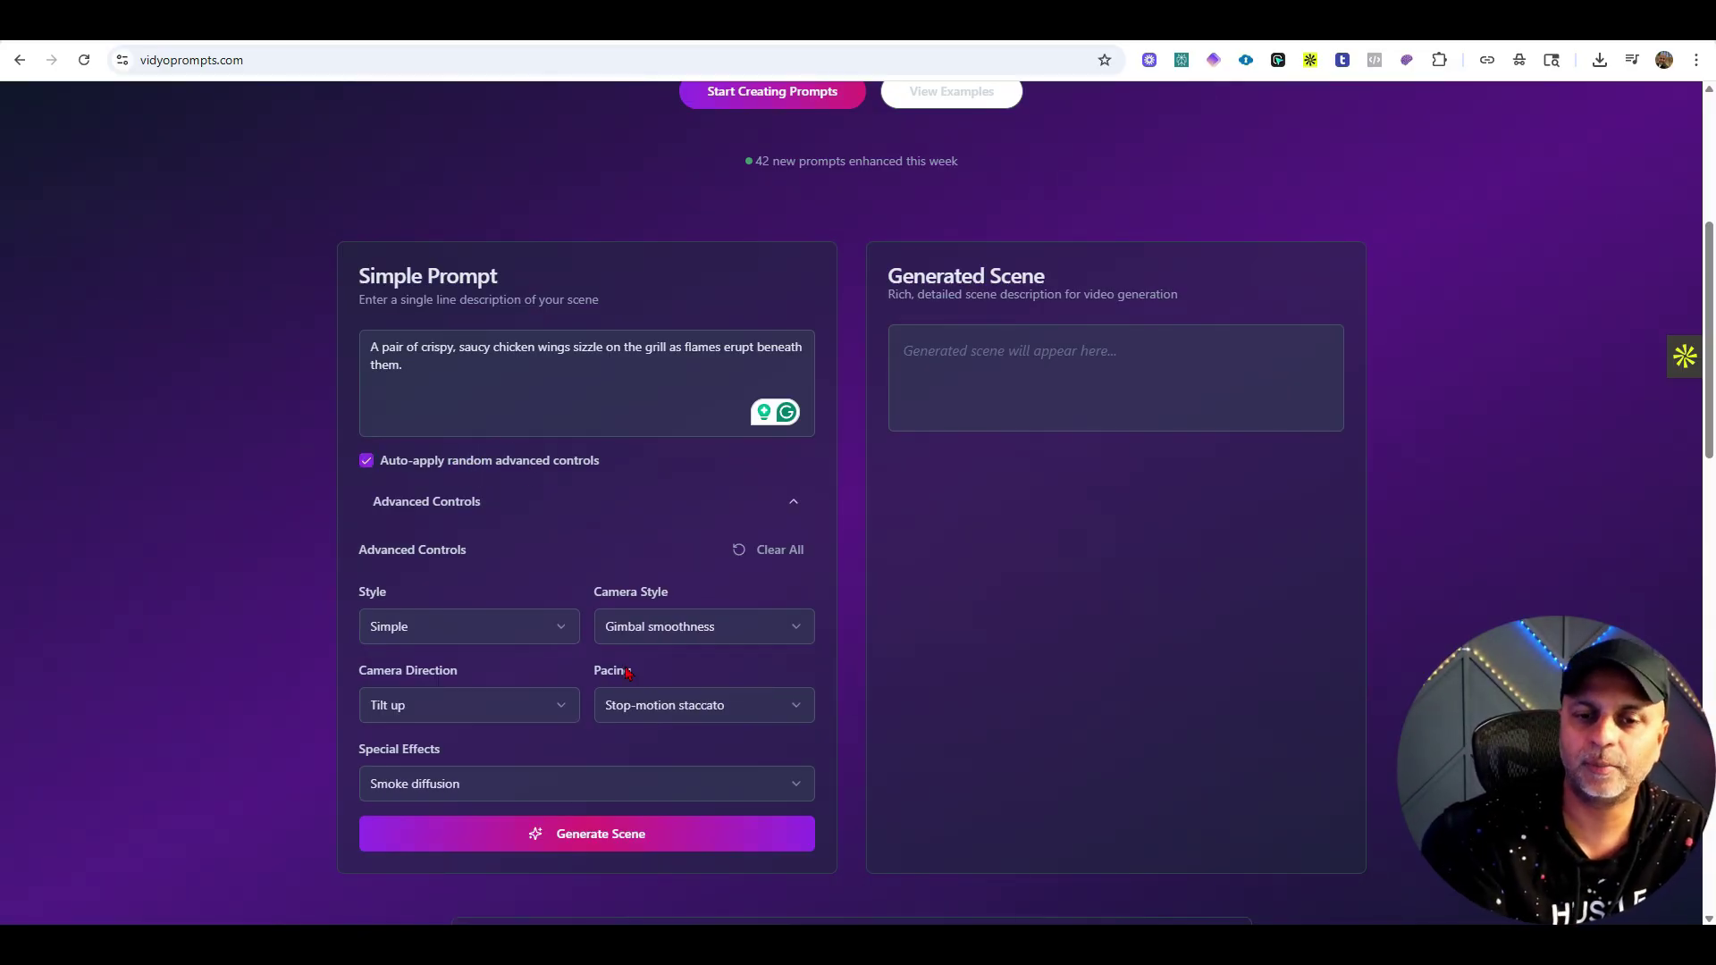
click(610, 813)
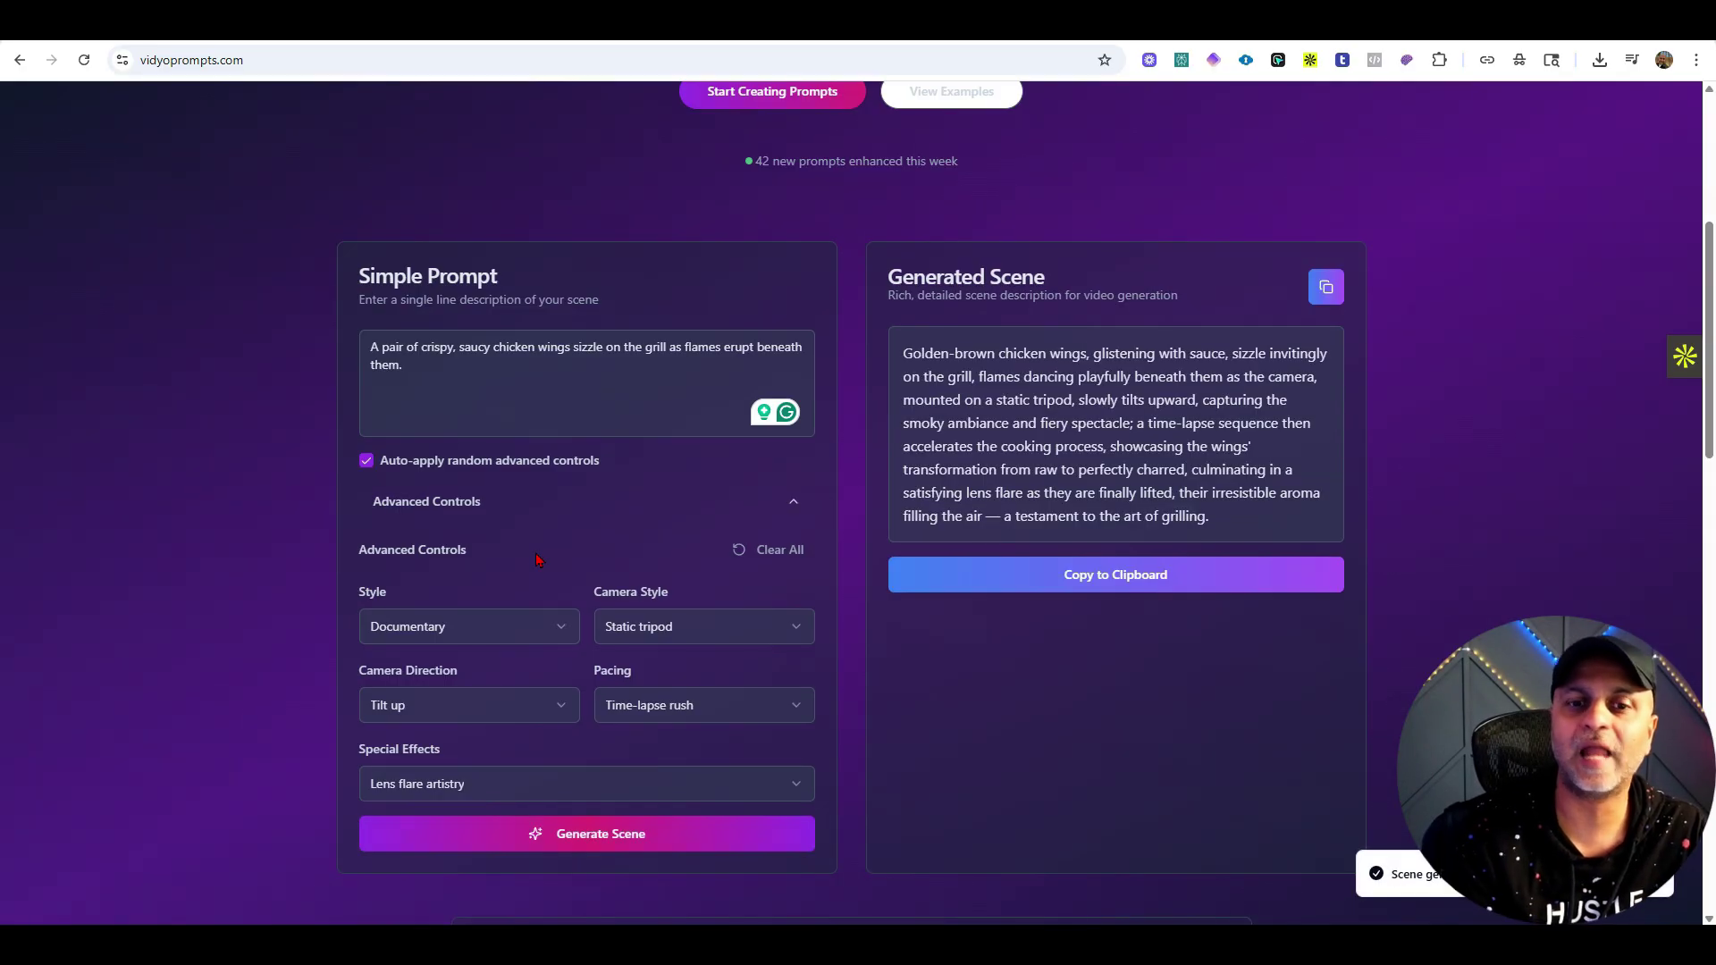
click(664, 705)
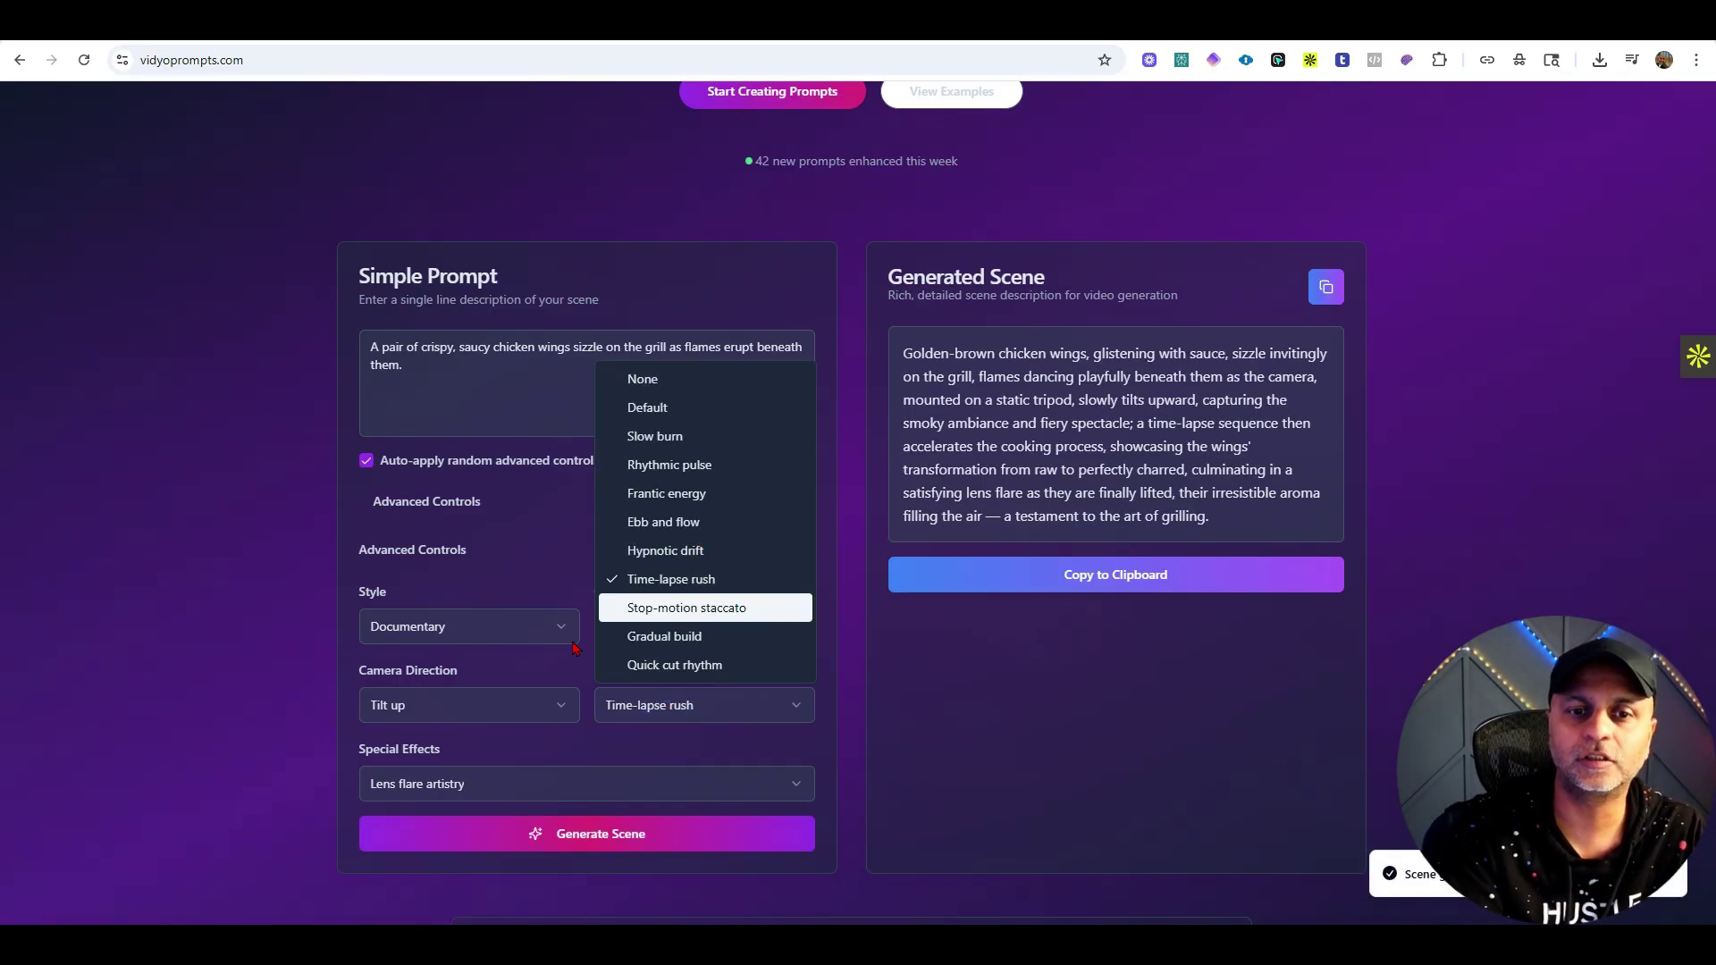
click(487, 705)
click(487, 705)
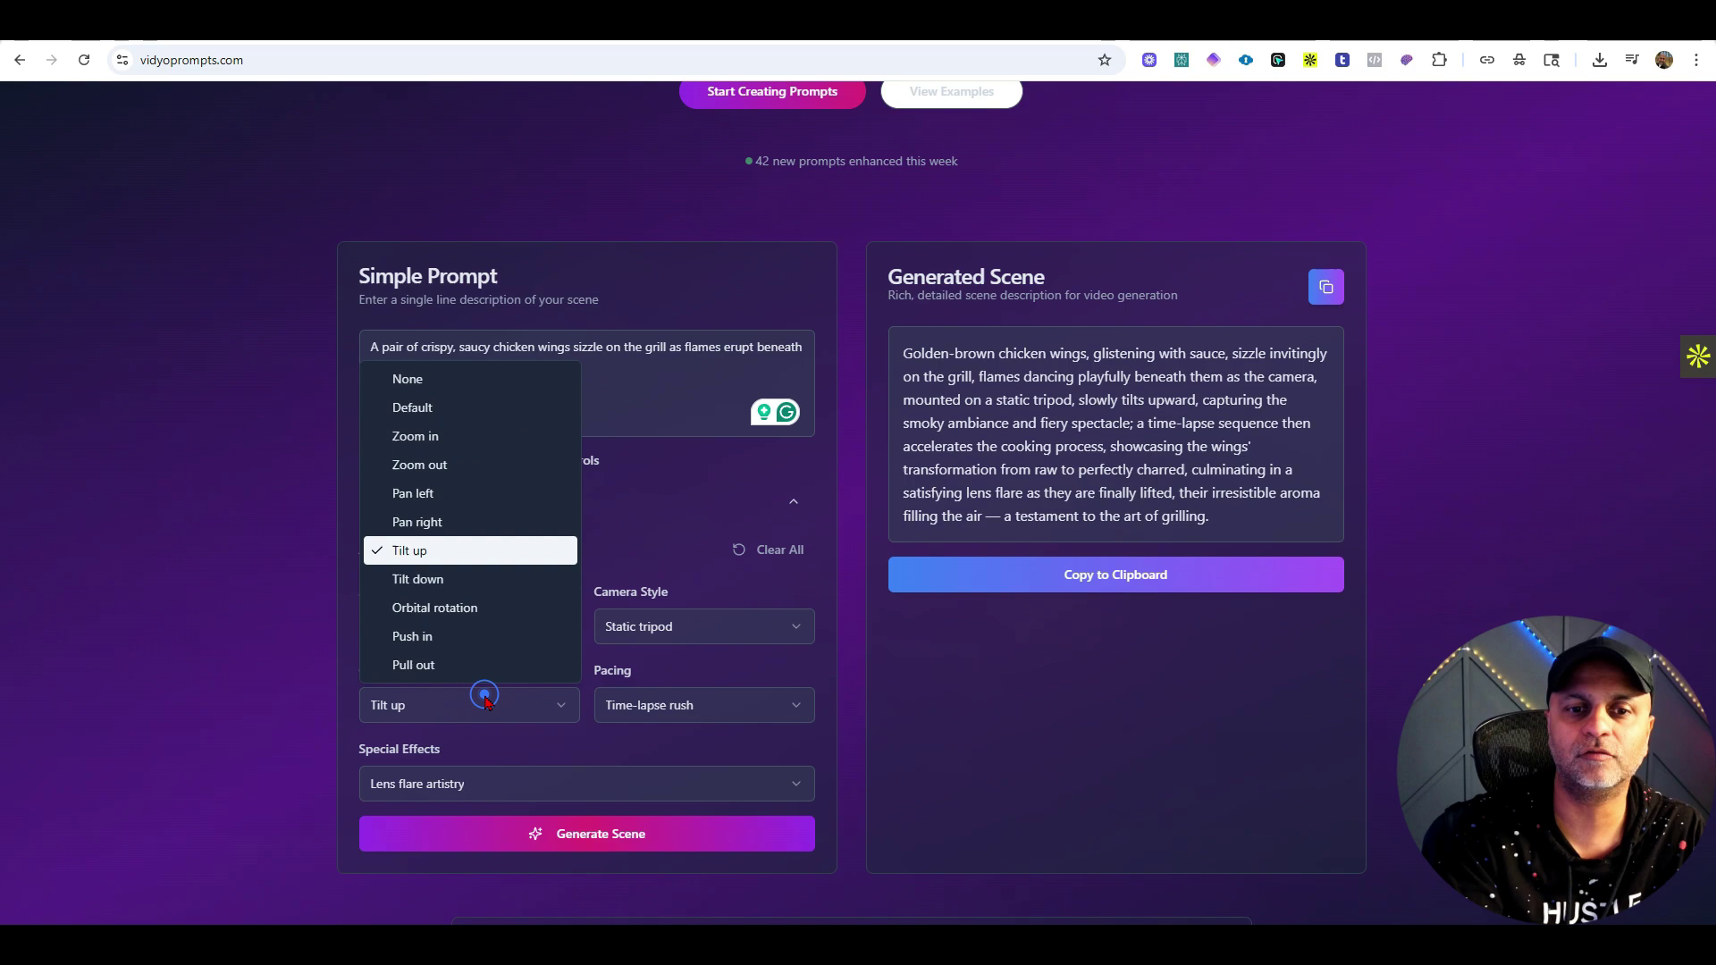
click(84, 60)
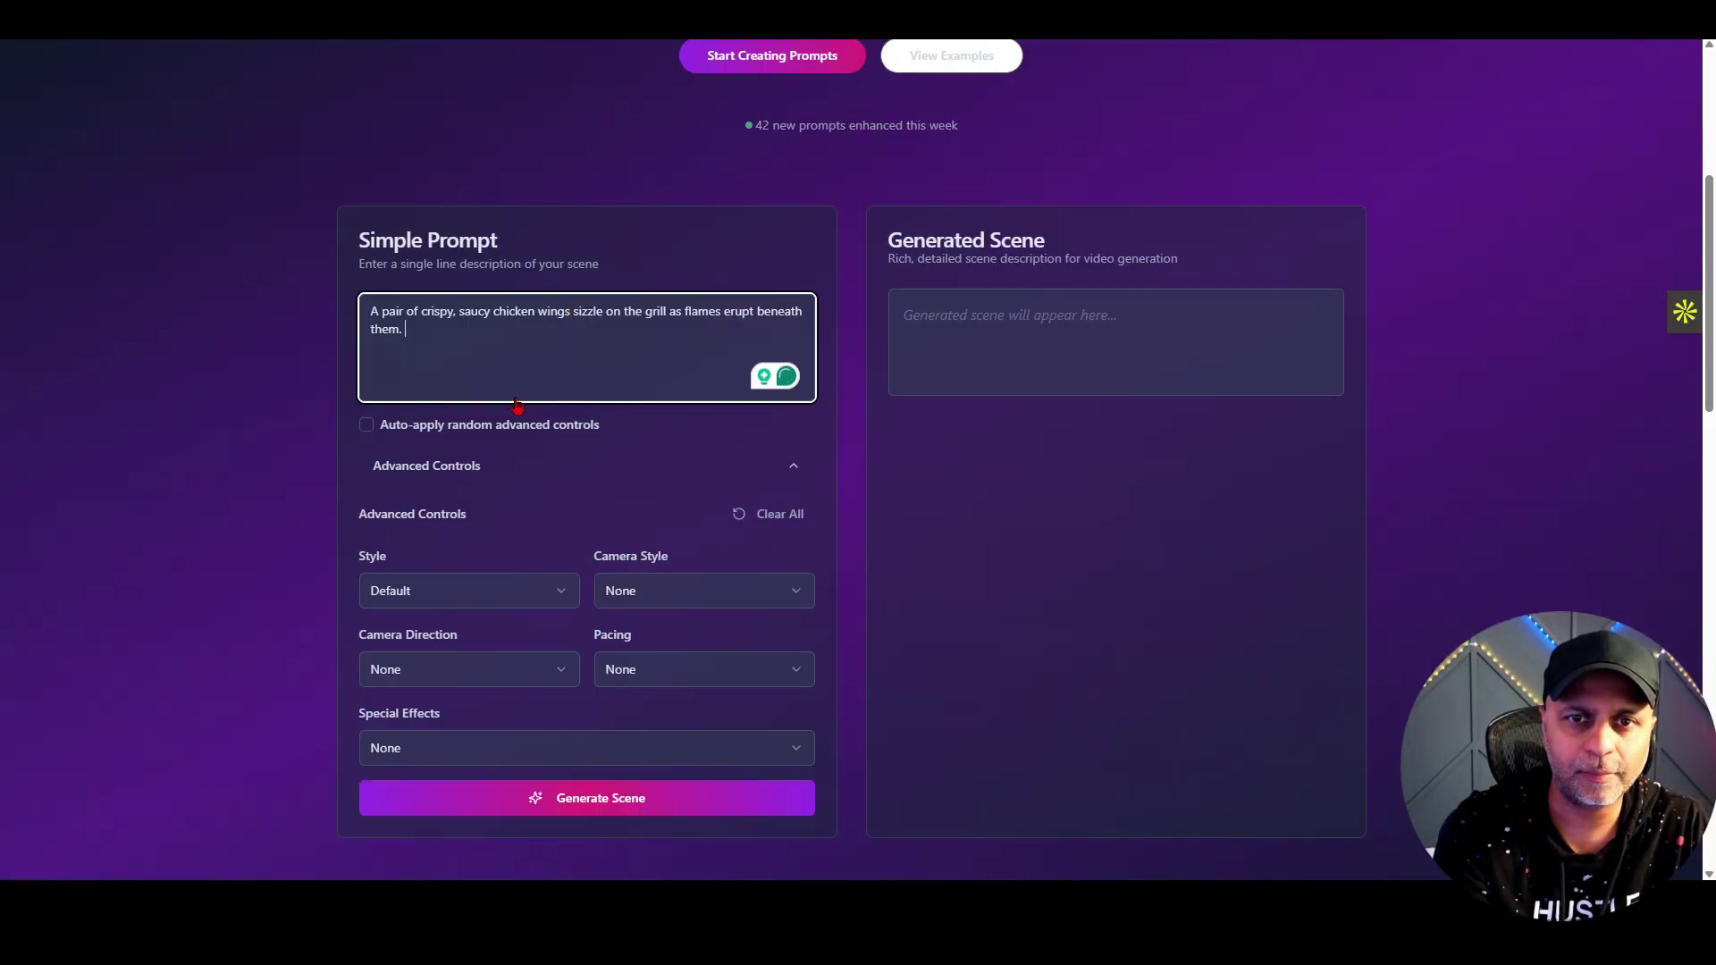
Review the camera style, pacing, camera direction and special effects options, leaving each at None
click(630, 596)
scroll(706, 563, down, 5)
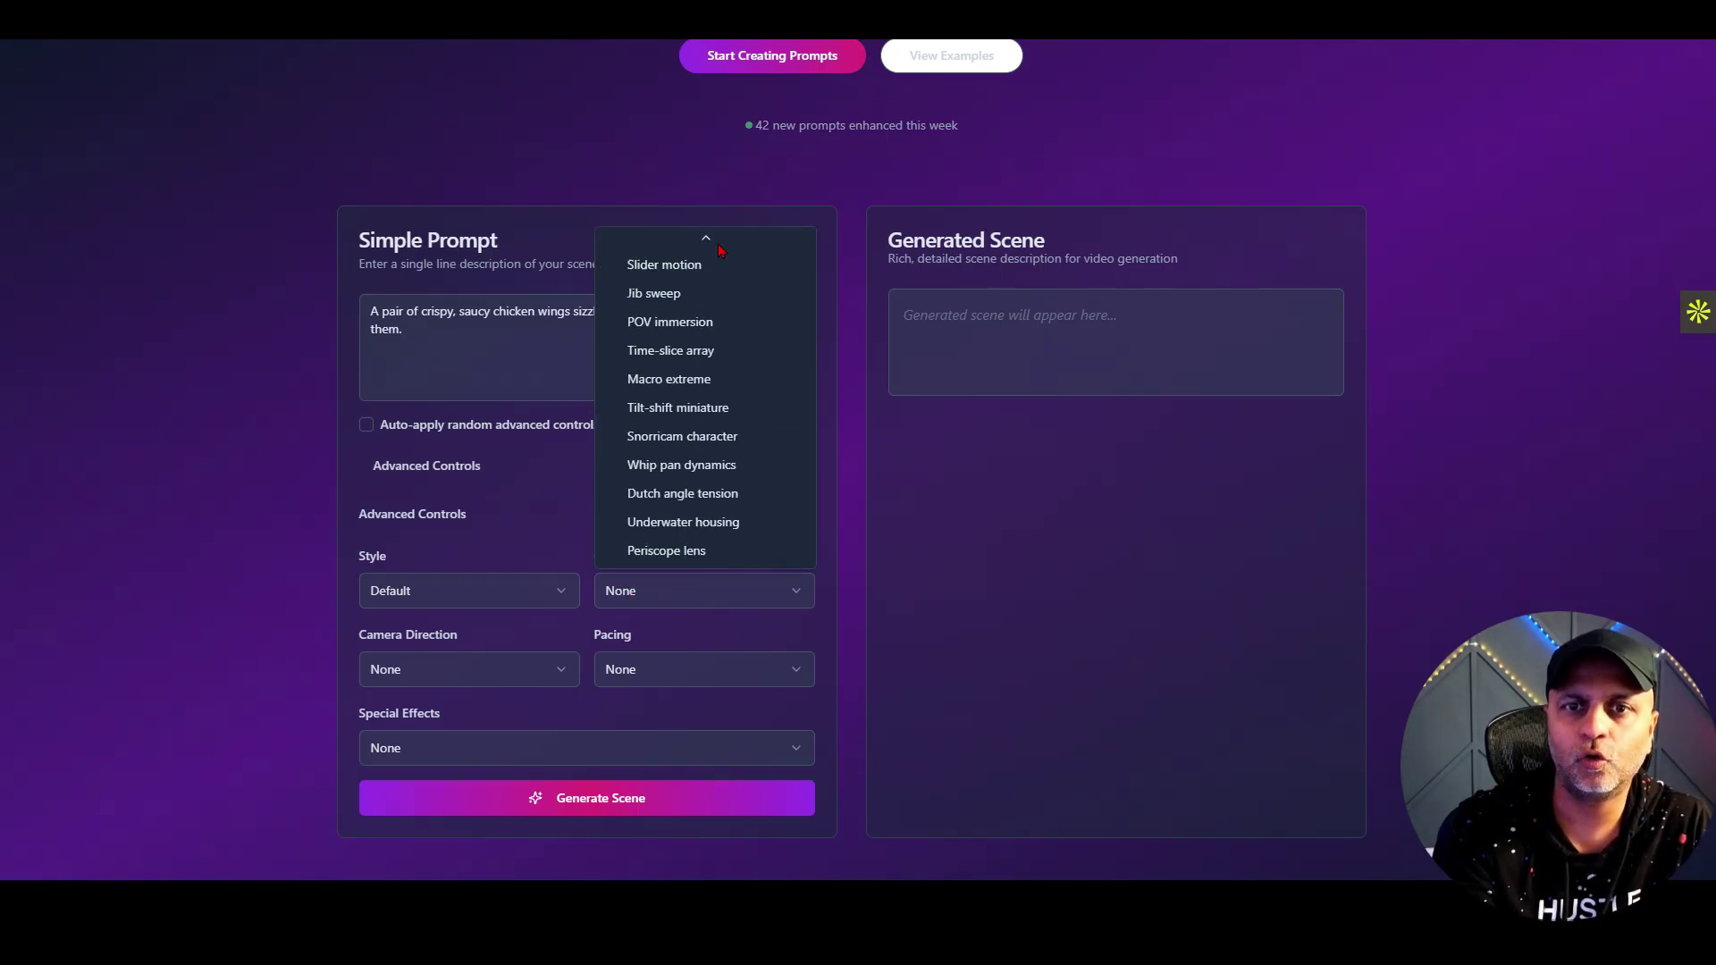
scroll(702, 239, up, 3)
click(931, 670)
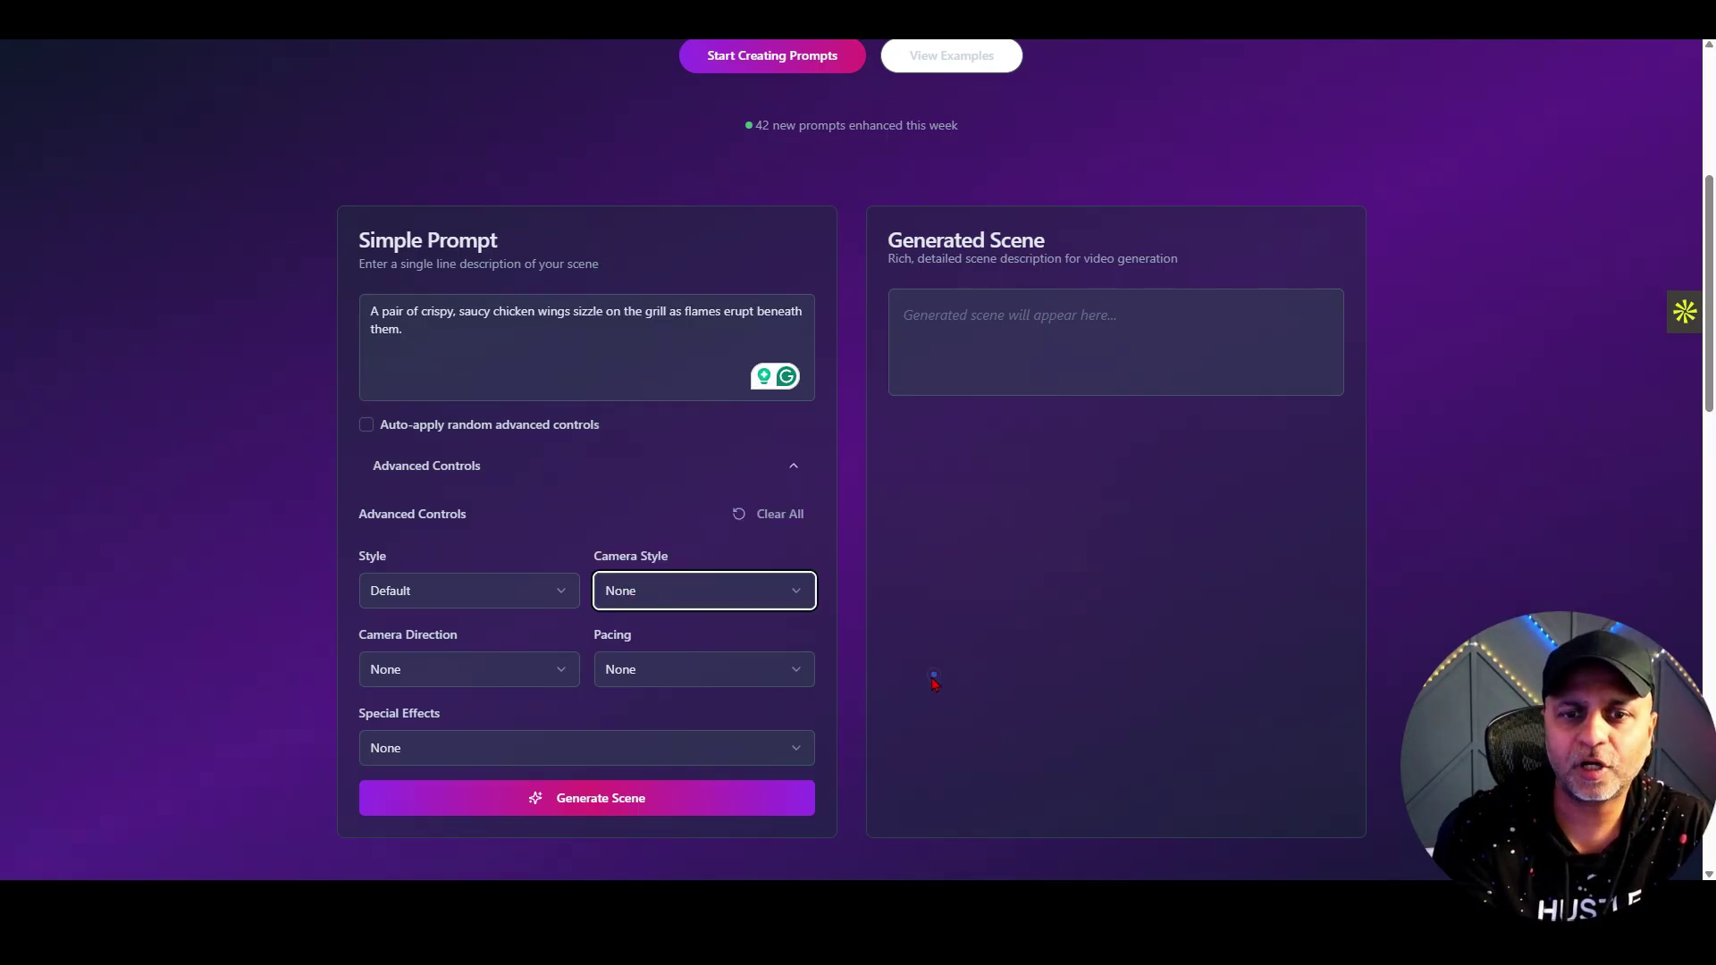
click(679, 669)
scroll(701, 609, down, 5)
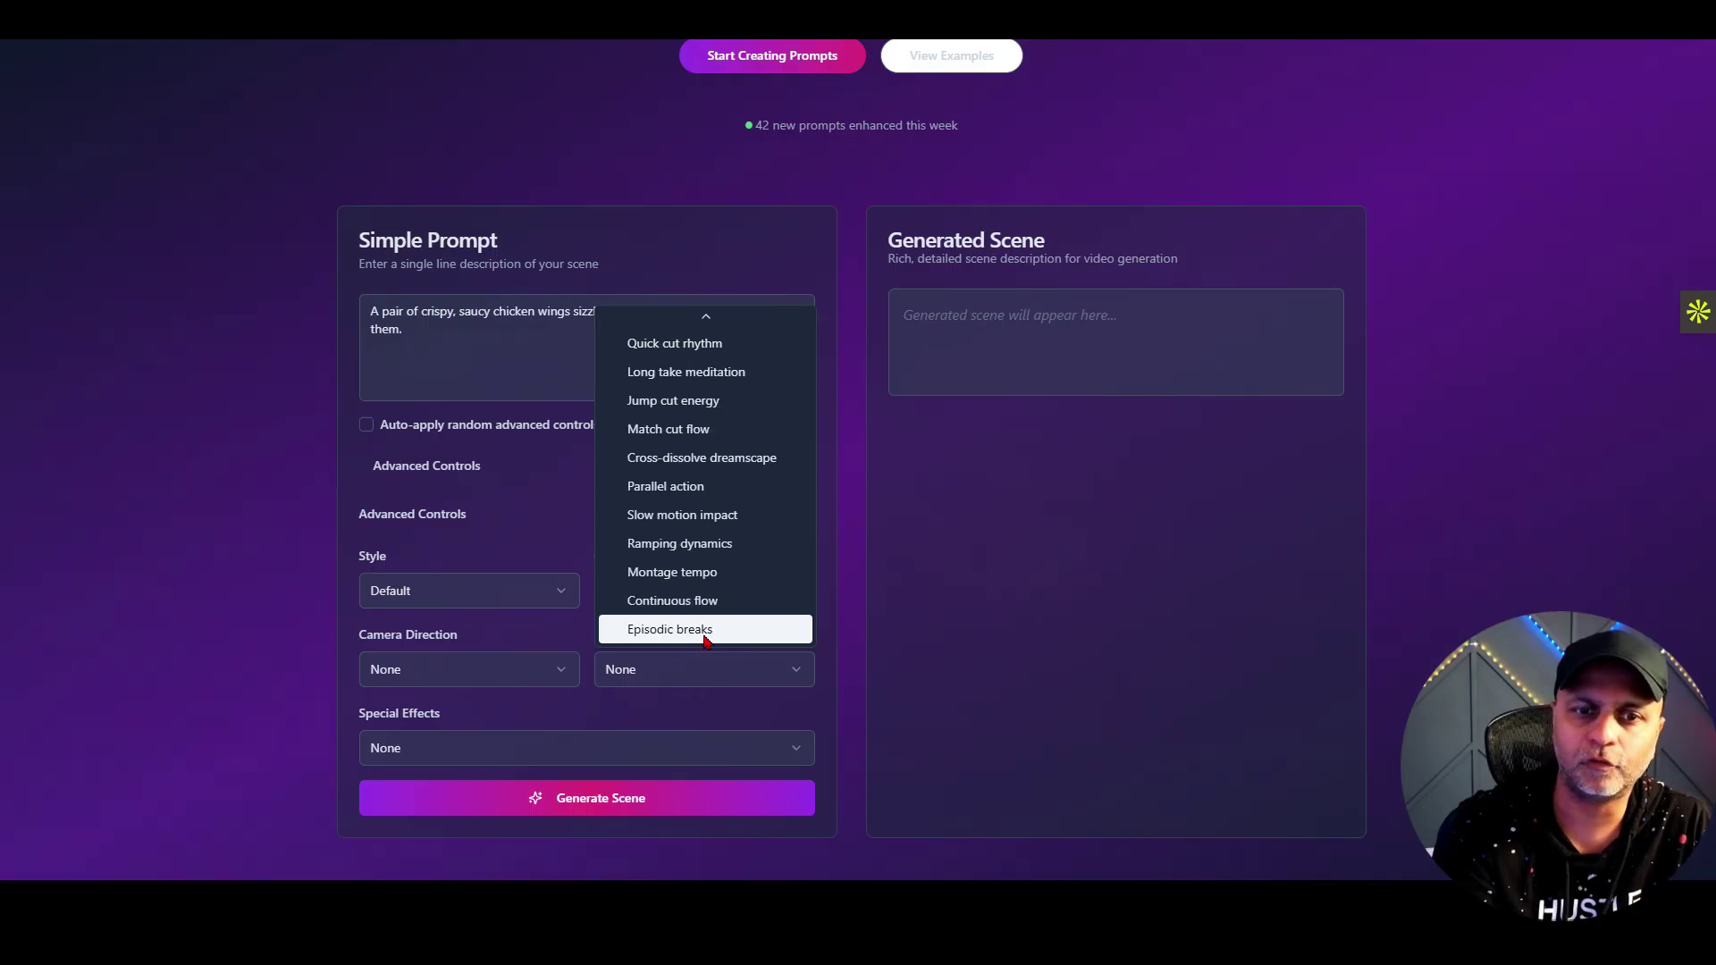
click(465, 679)
scroll(465, 675, down, 5)
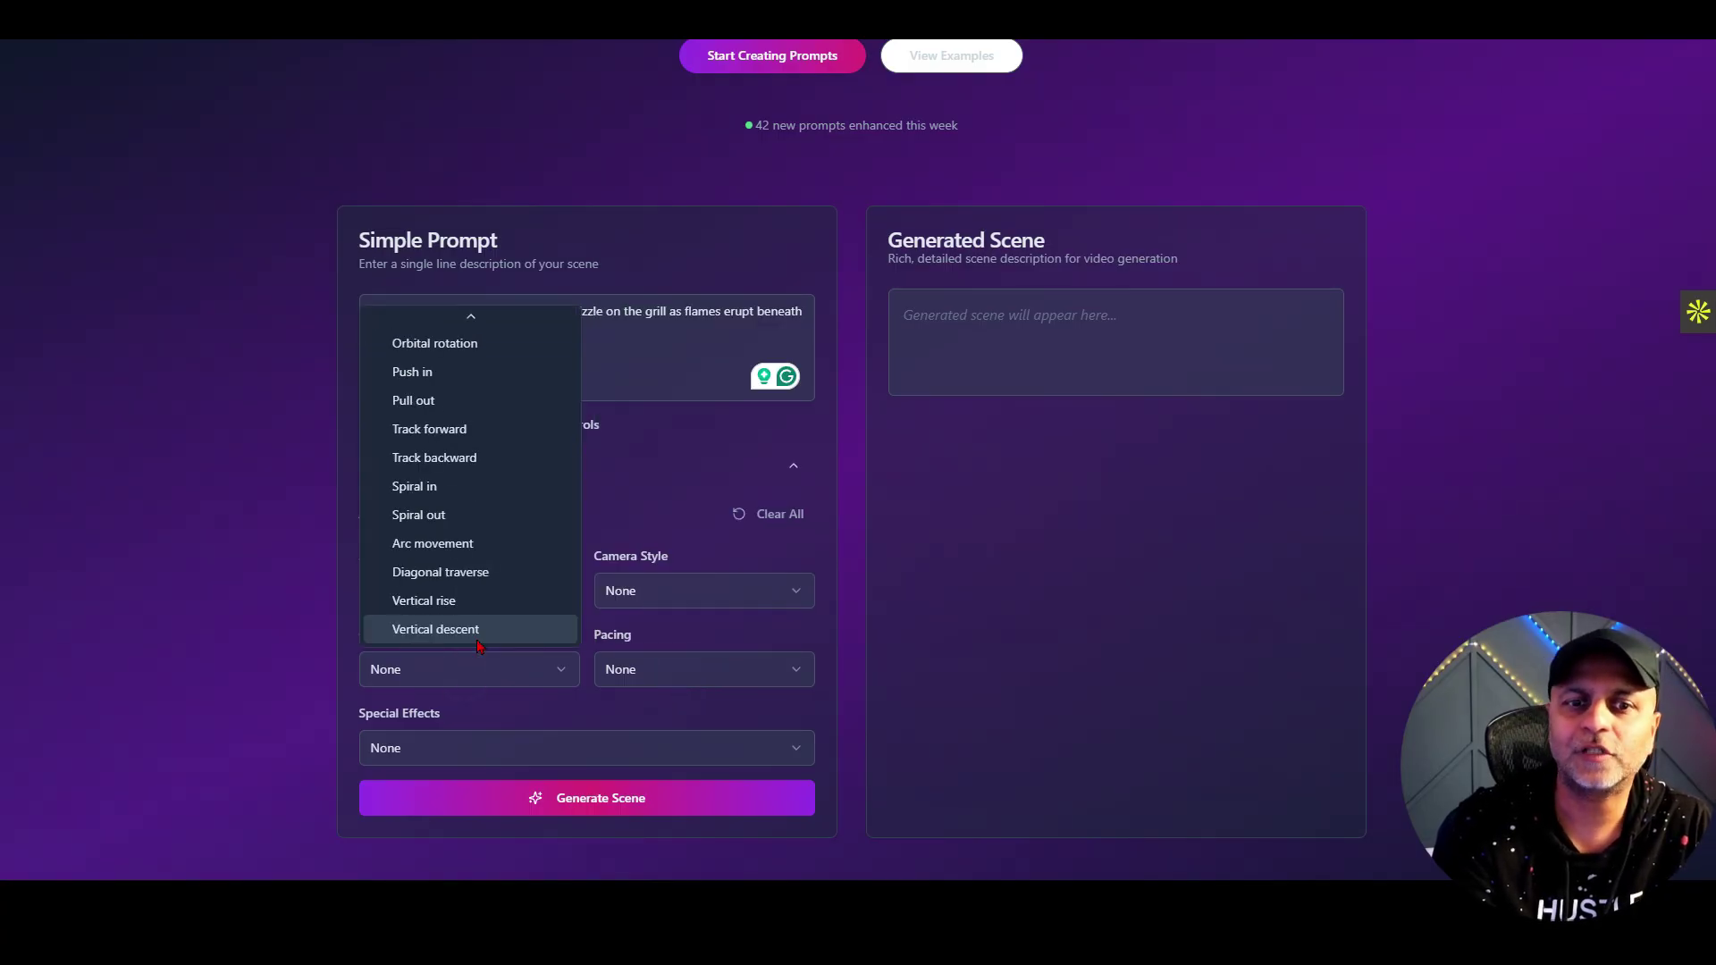
click(573, 744)
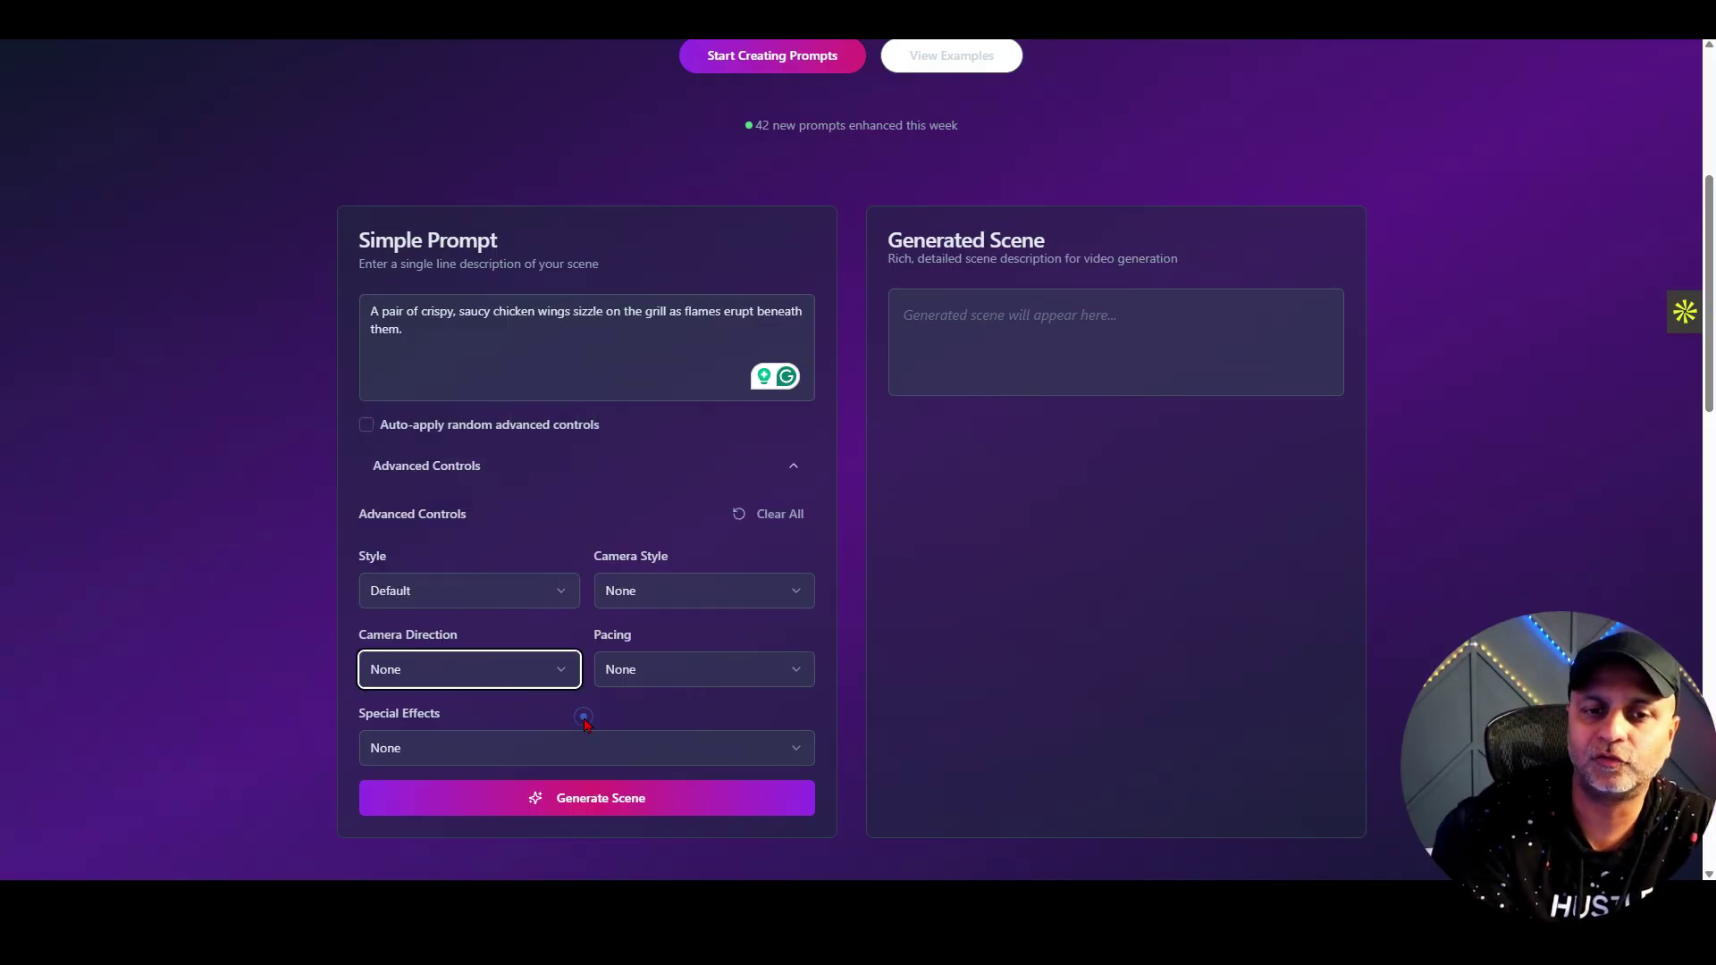
click(540, 755)
scroll(593, 709, down, 1)
scroll(593, 709, down, 3)
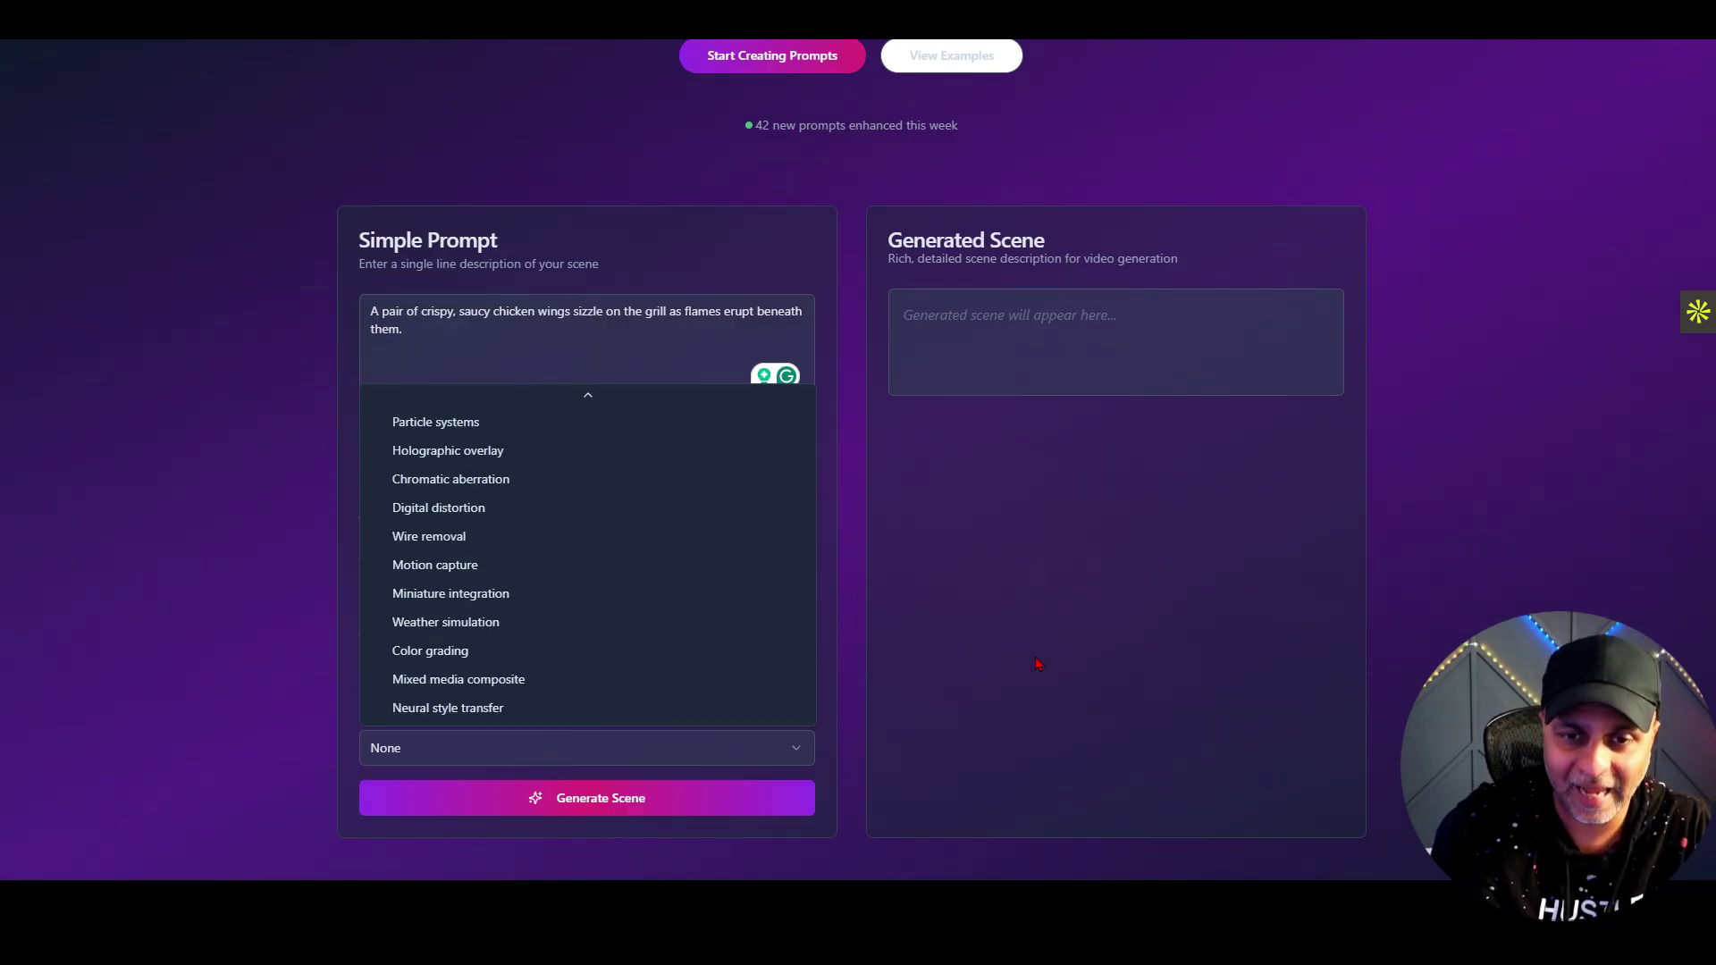
click(1035, 655)
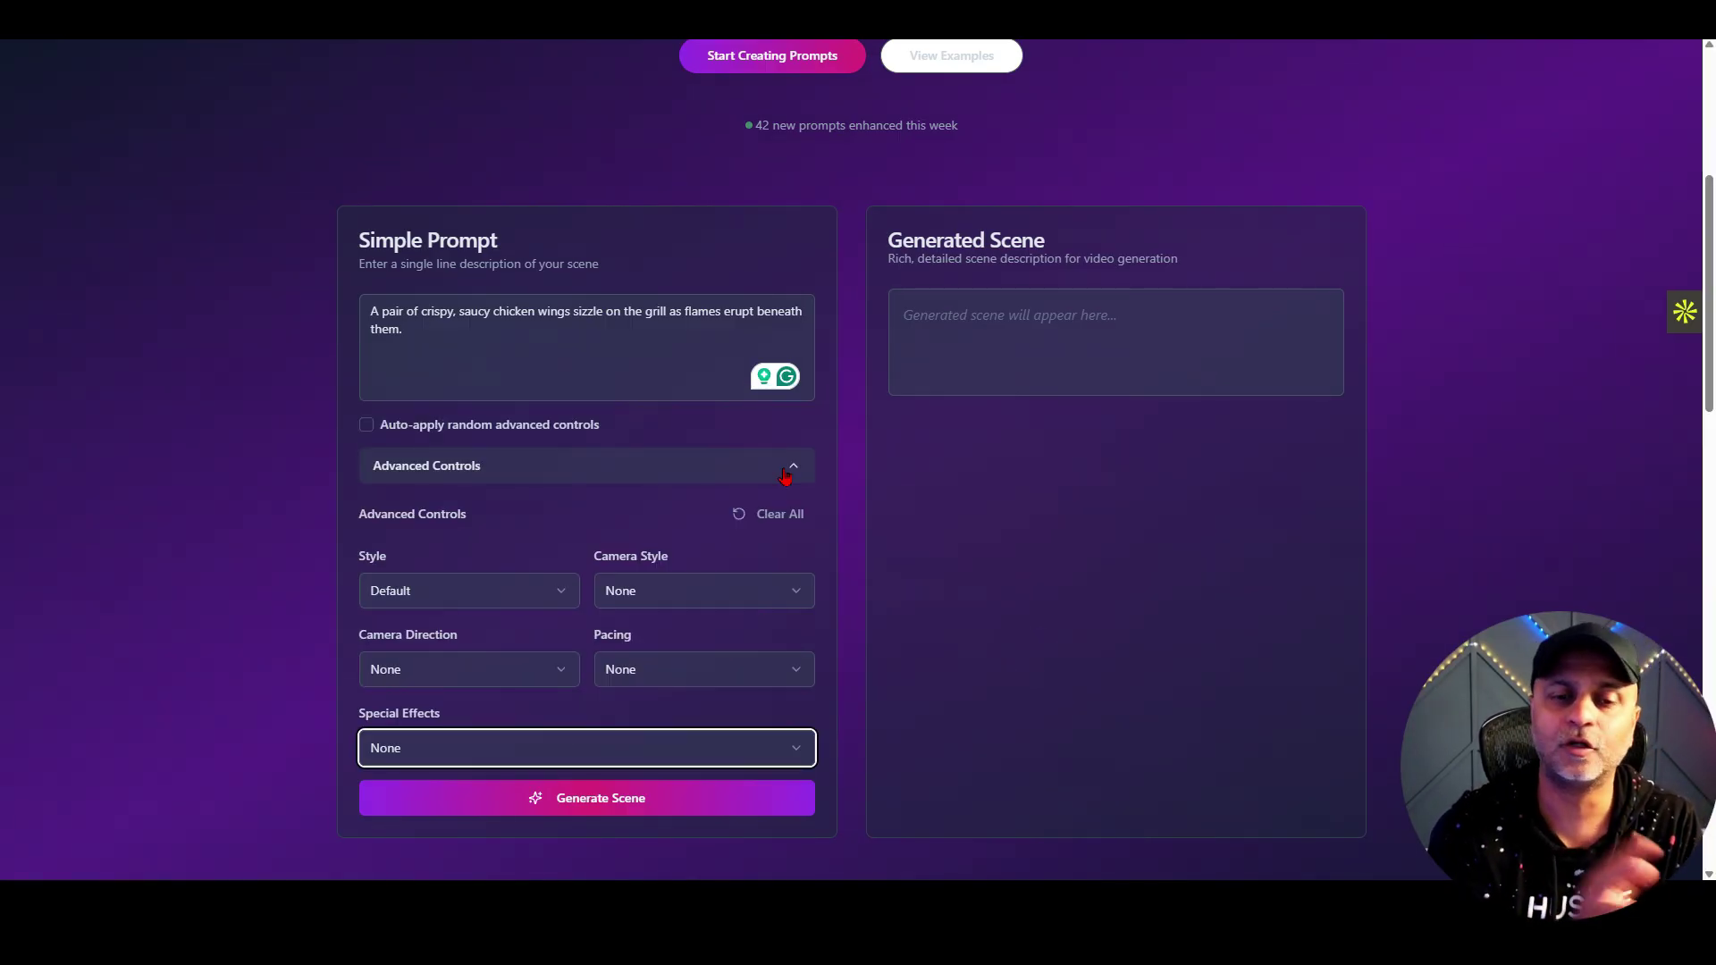
Keep the style at Default, then generate the glazed-wings scene and copy it
click(426, 591)
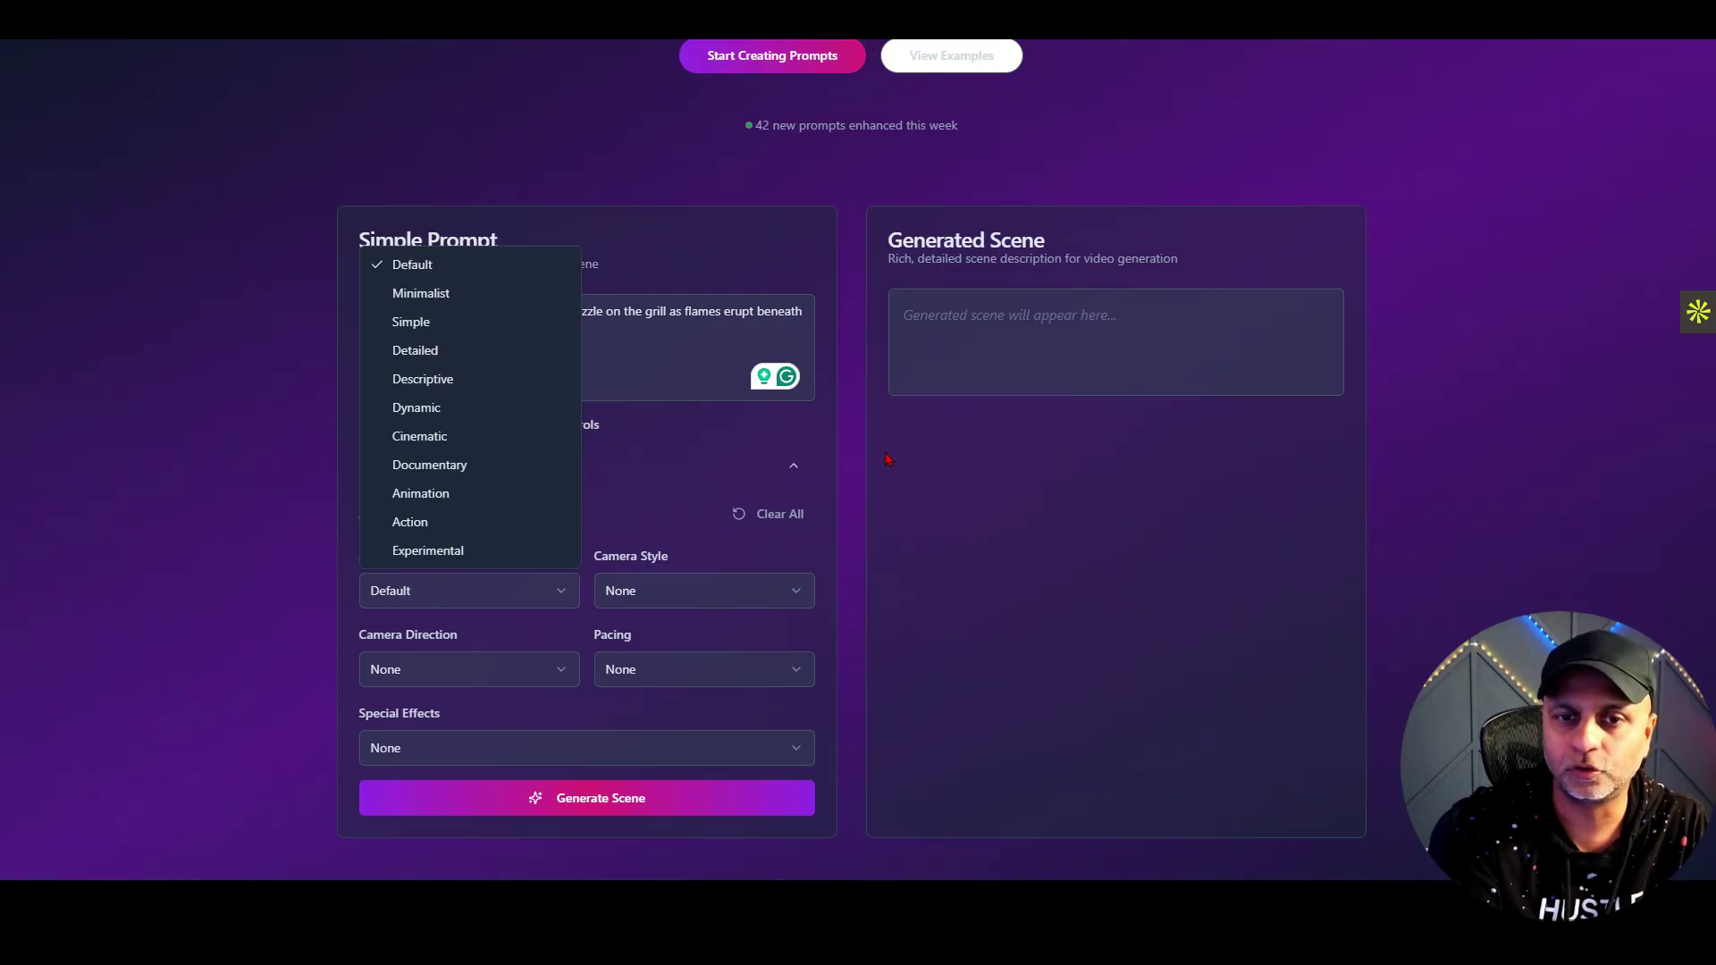
click(709, 474)
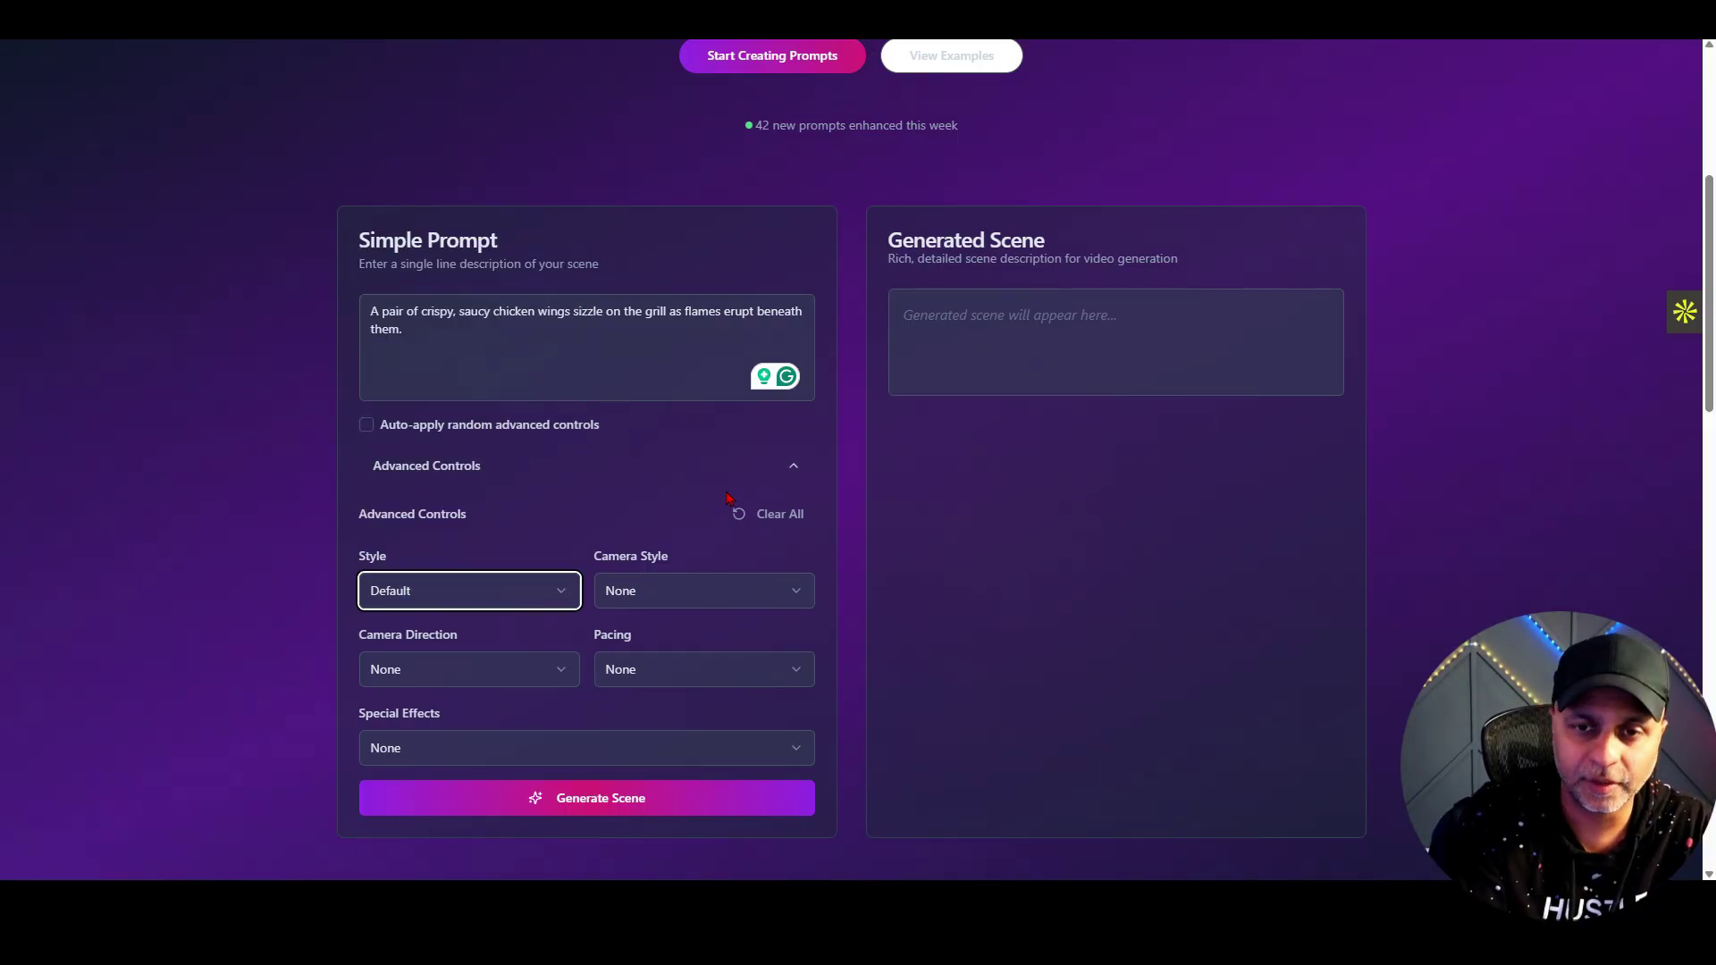
click(603, 815)
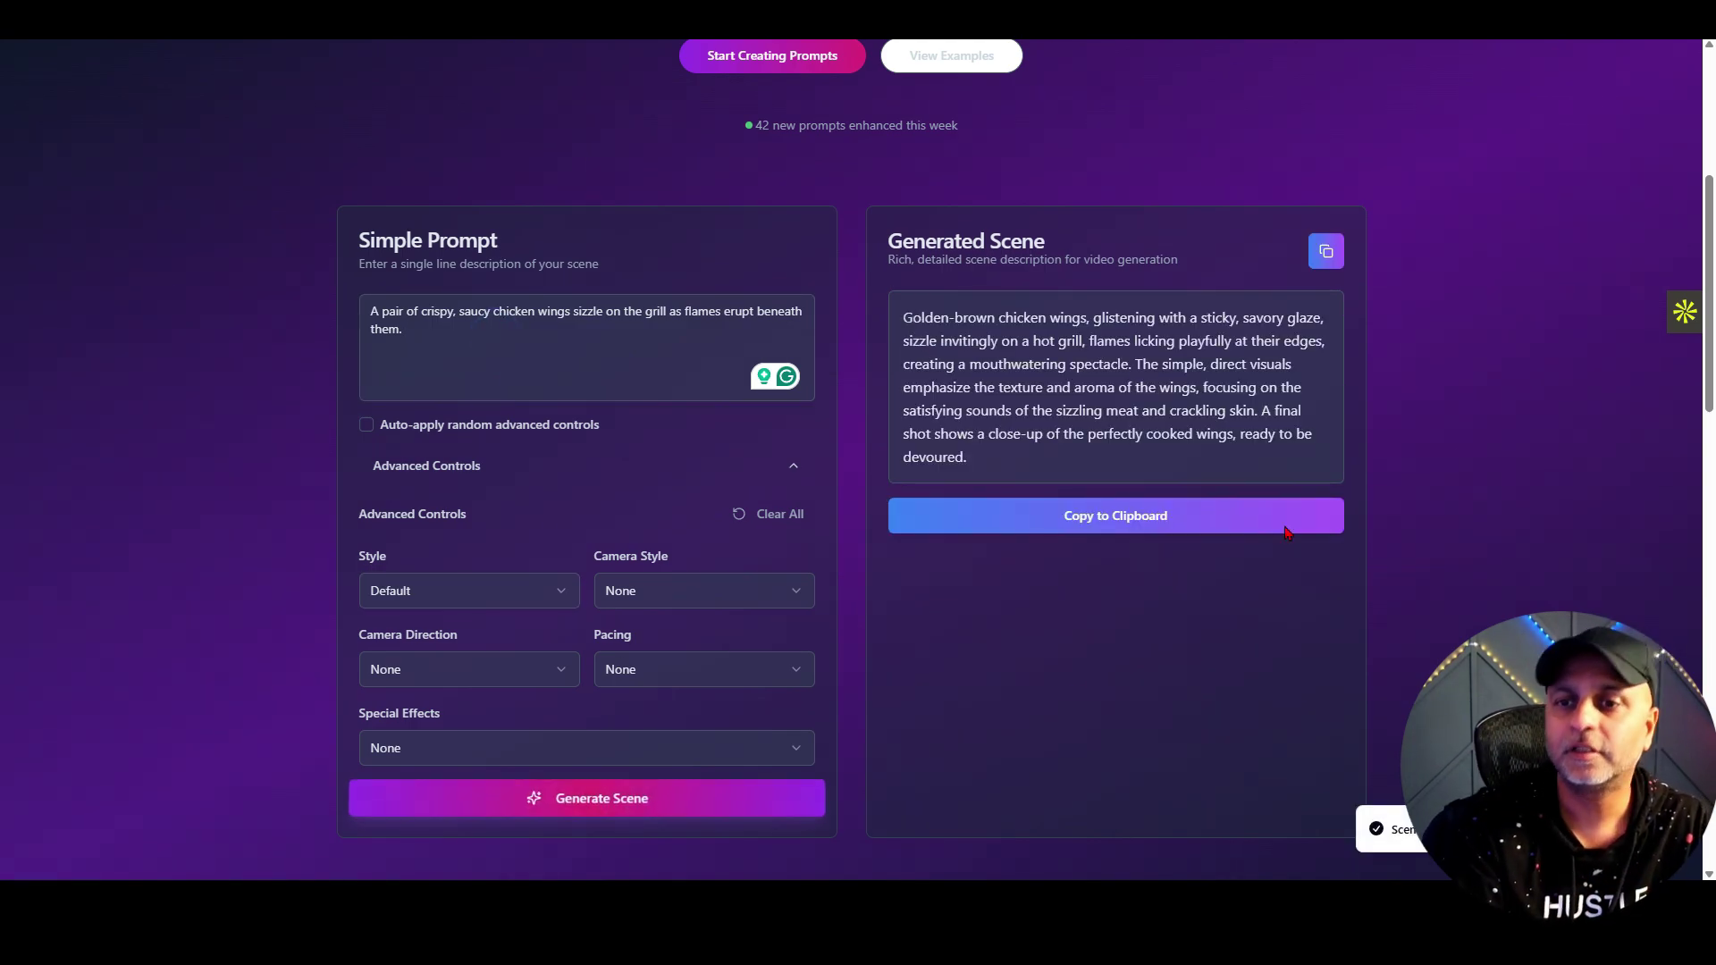
click(1311, 250)
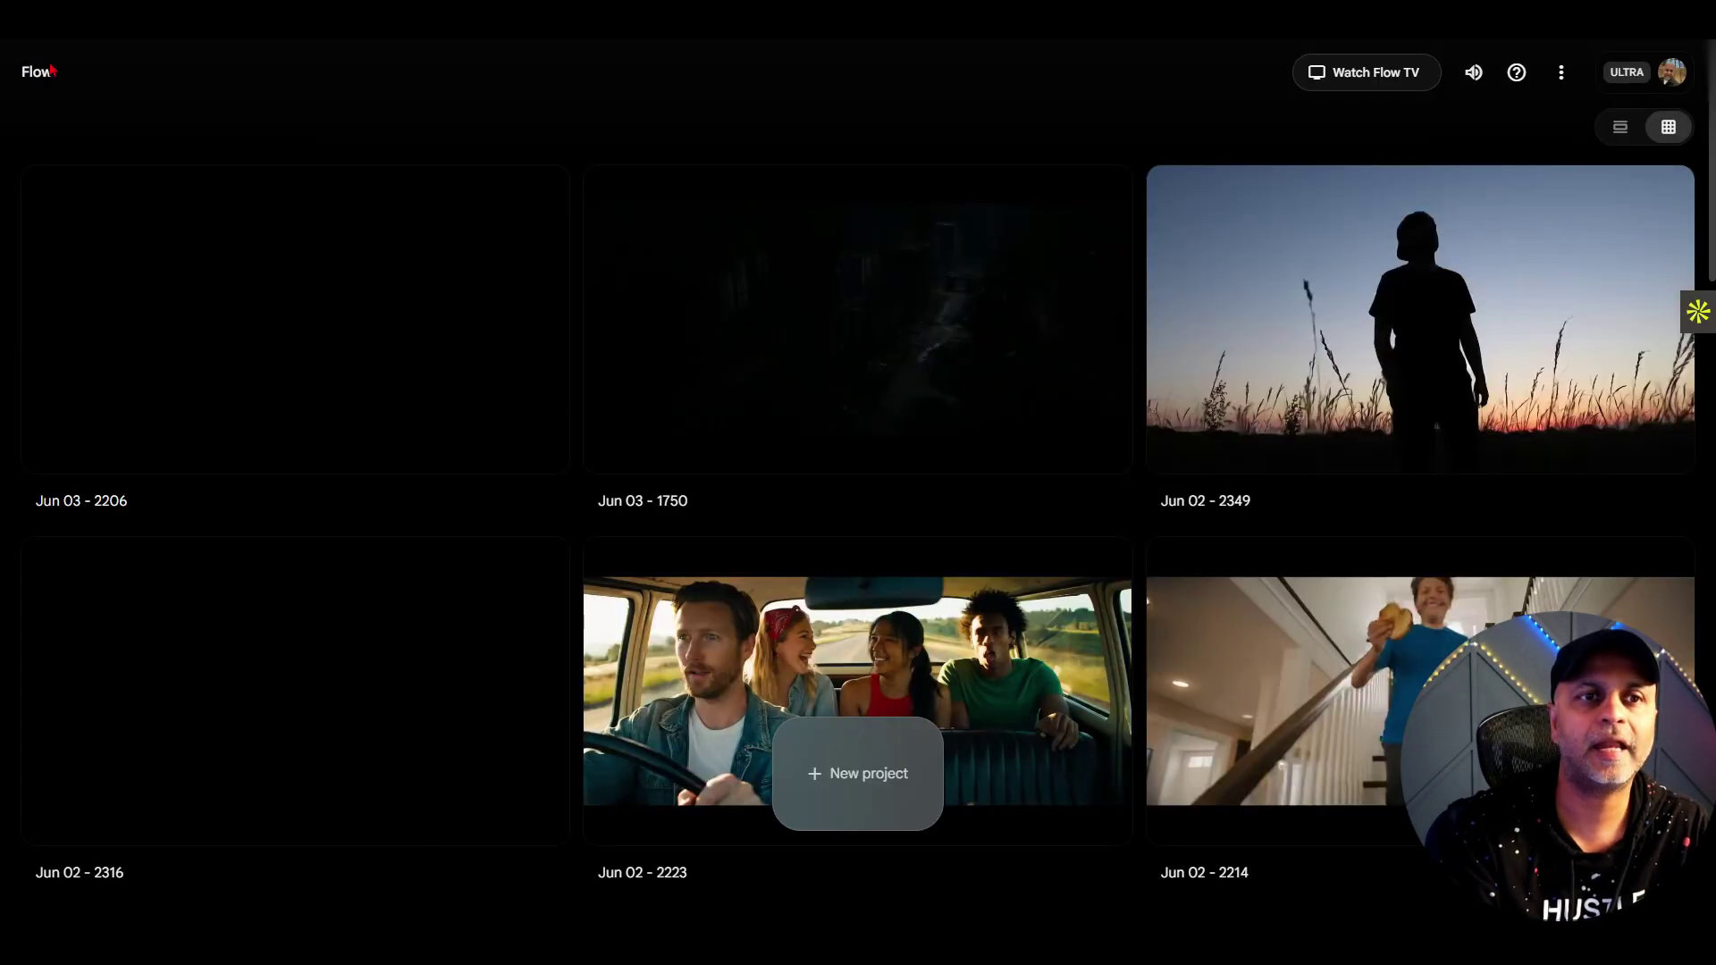
Open the Jun 03 - 2206 project and paste the expanded wings prompt
click(41, 76)
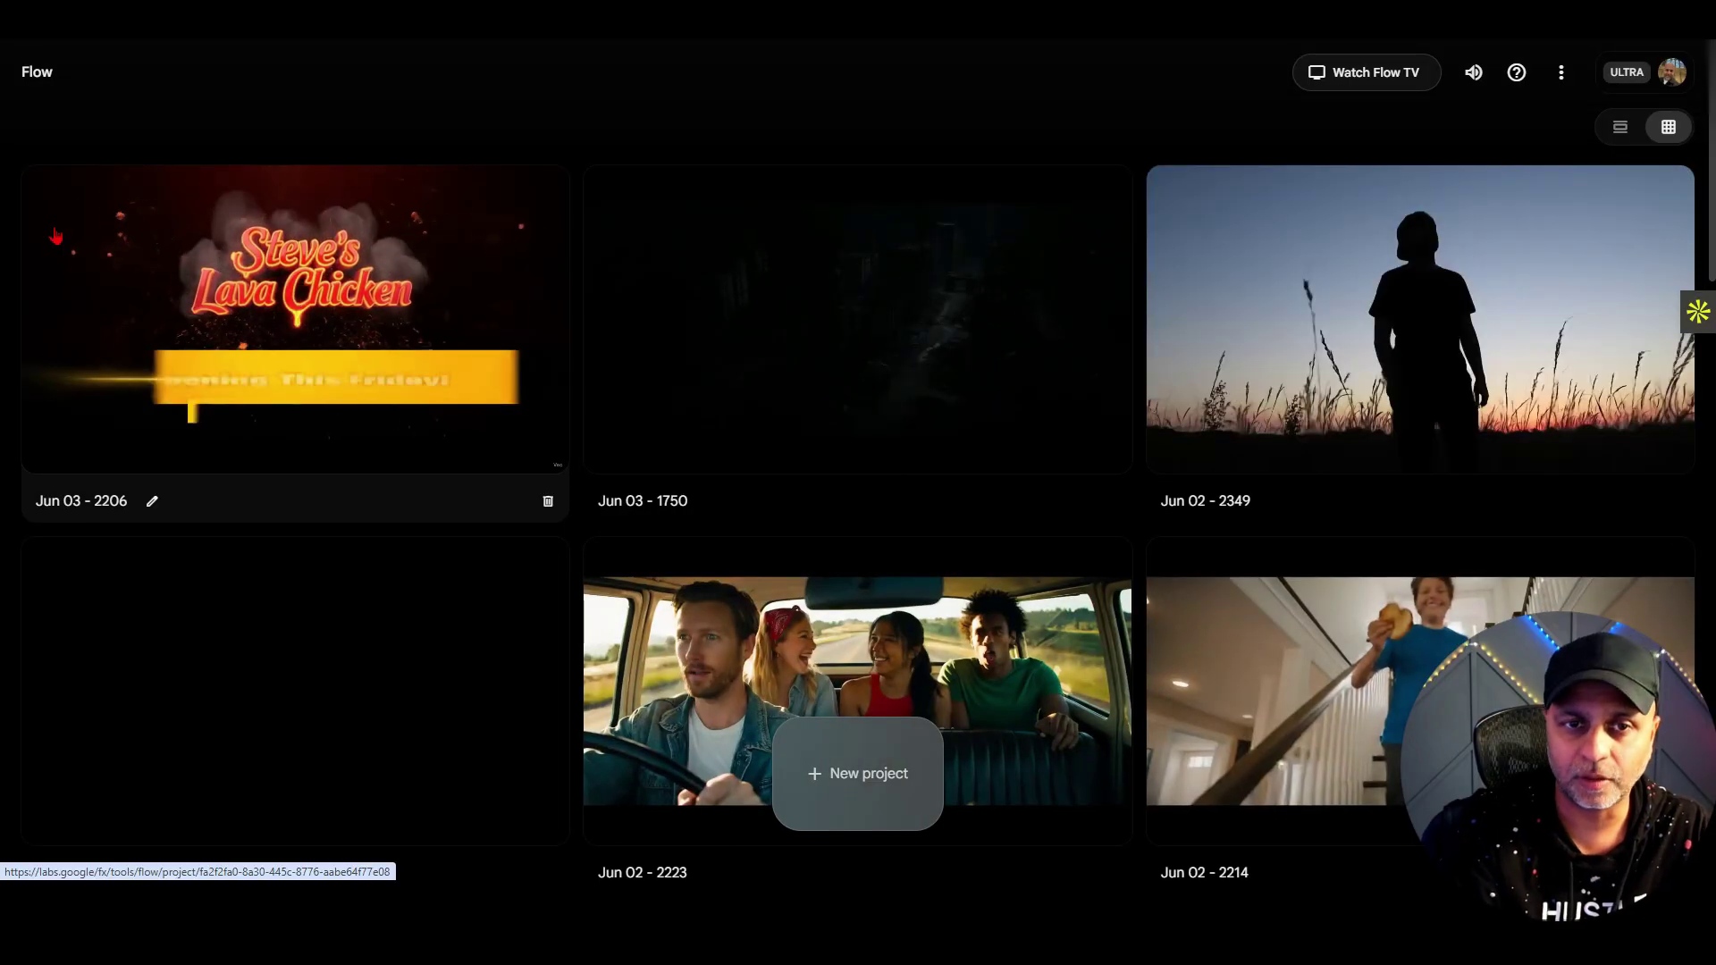
click(298, 307)
click(803, 746)
key(ctrl+v)
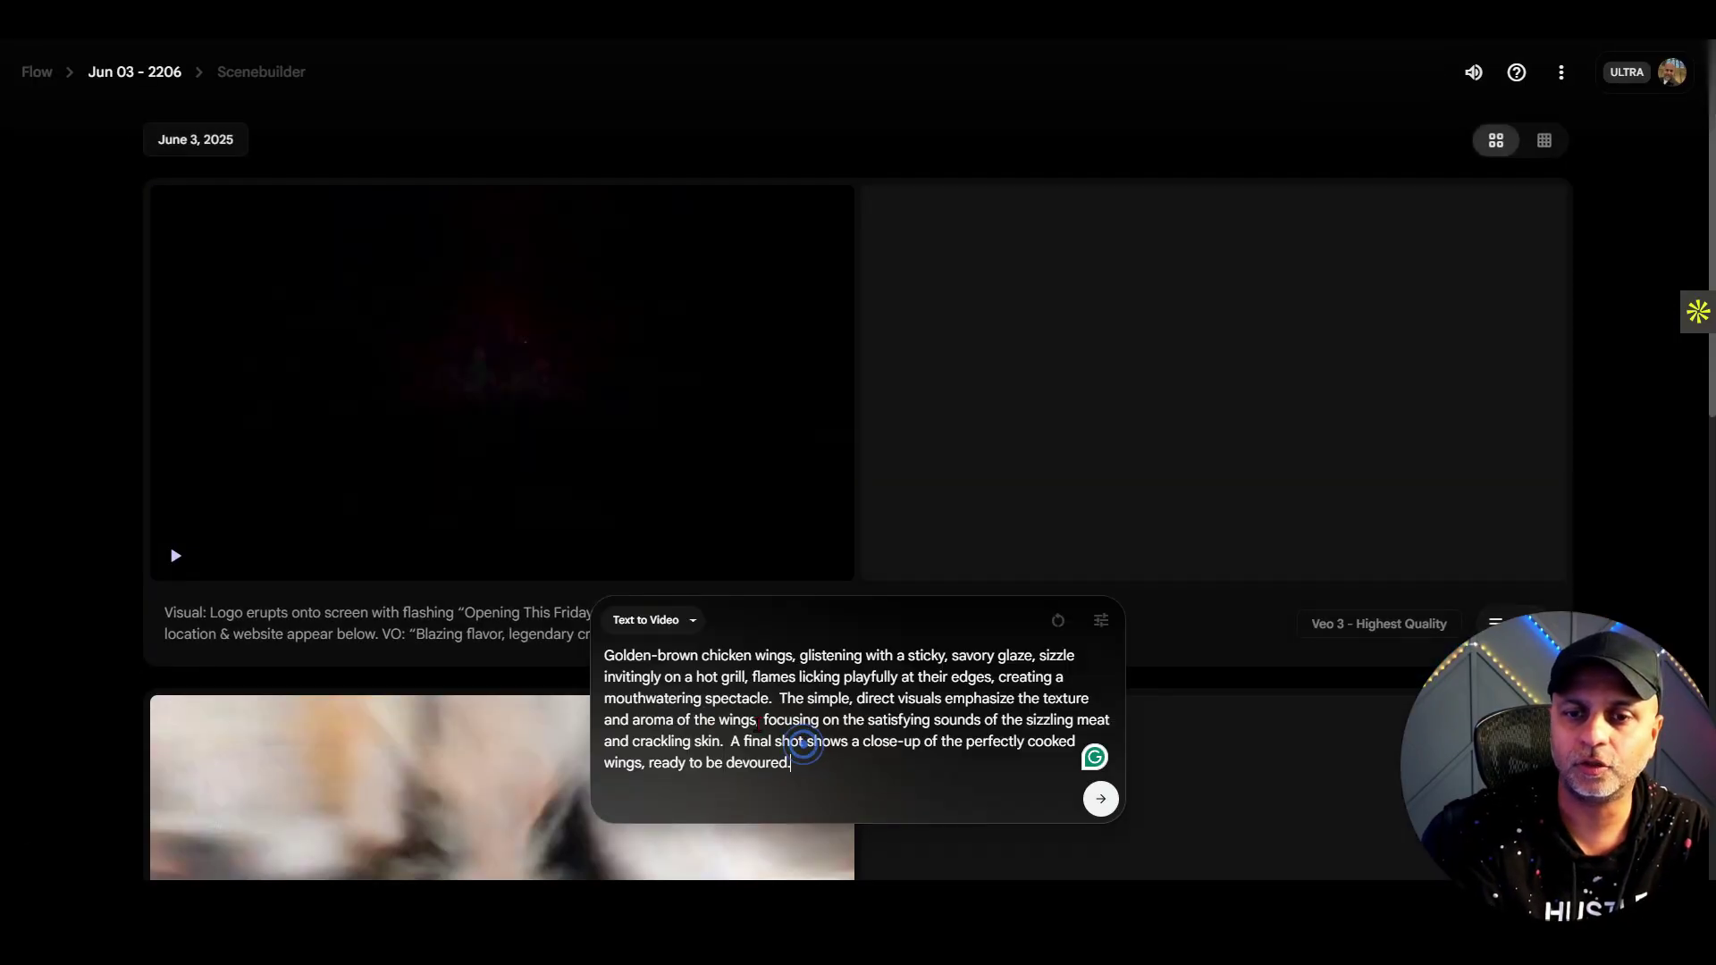
Set the model to Veo 3 - Highest Quality and submit the wings prompt
click(1101, 620)
click(1054, 529)
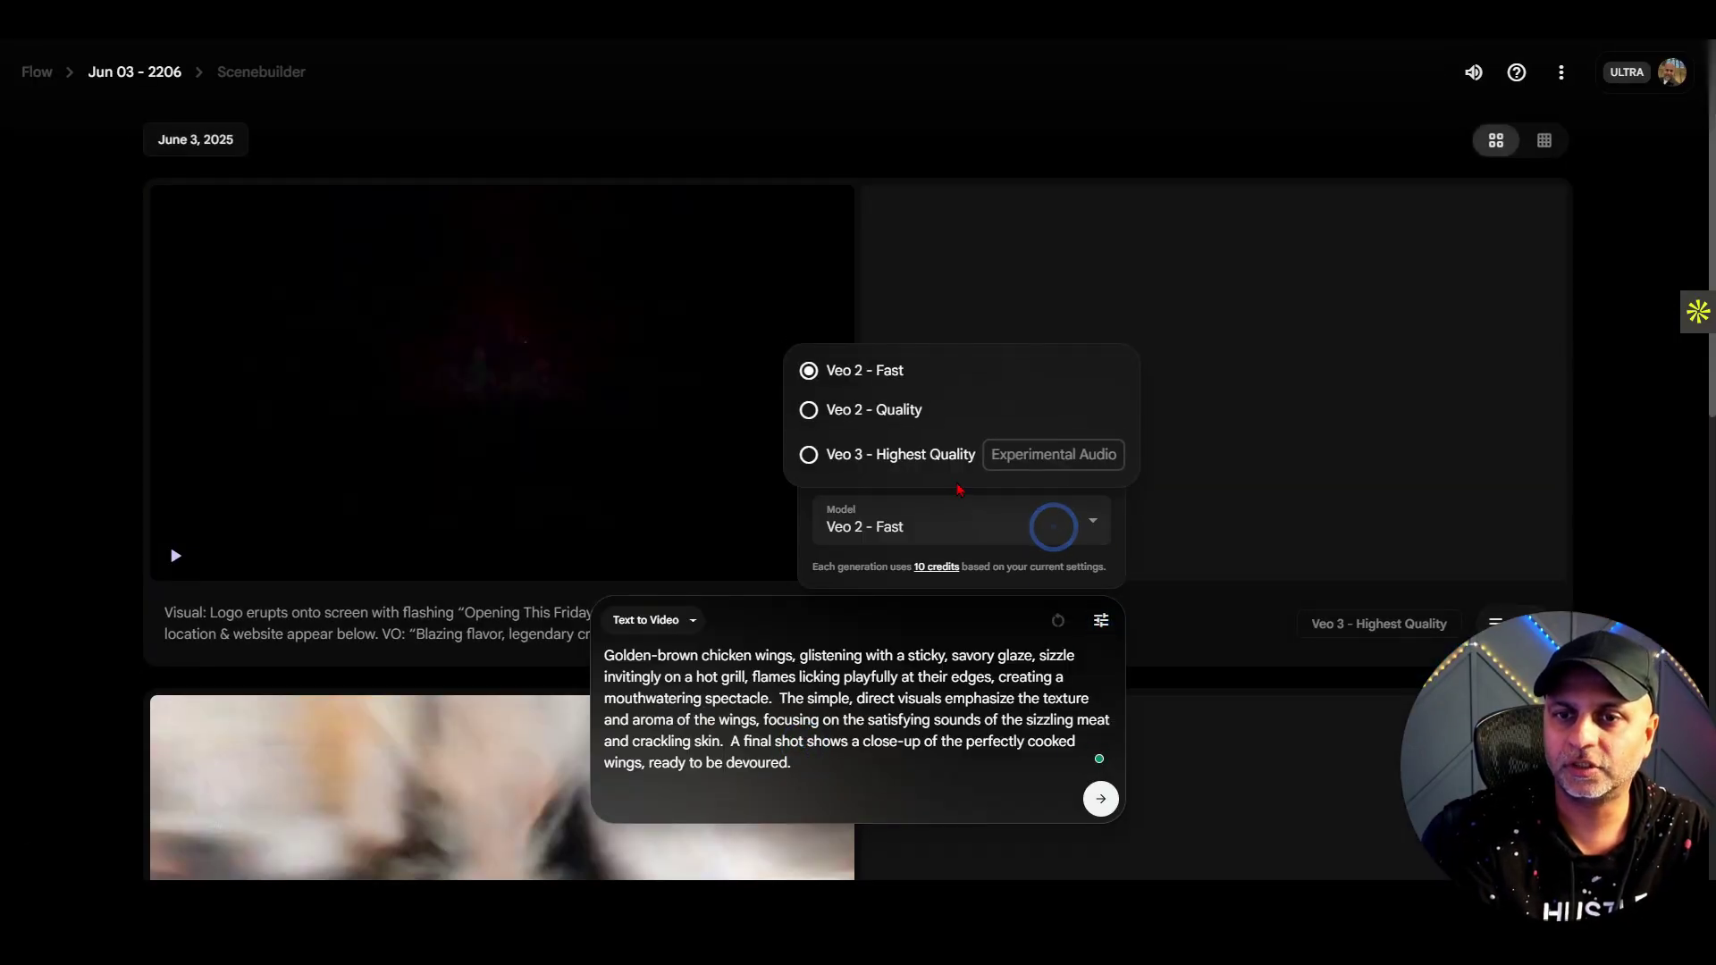
click(863, 453)
drag(693, 664, 830, 774)
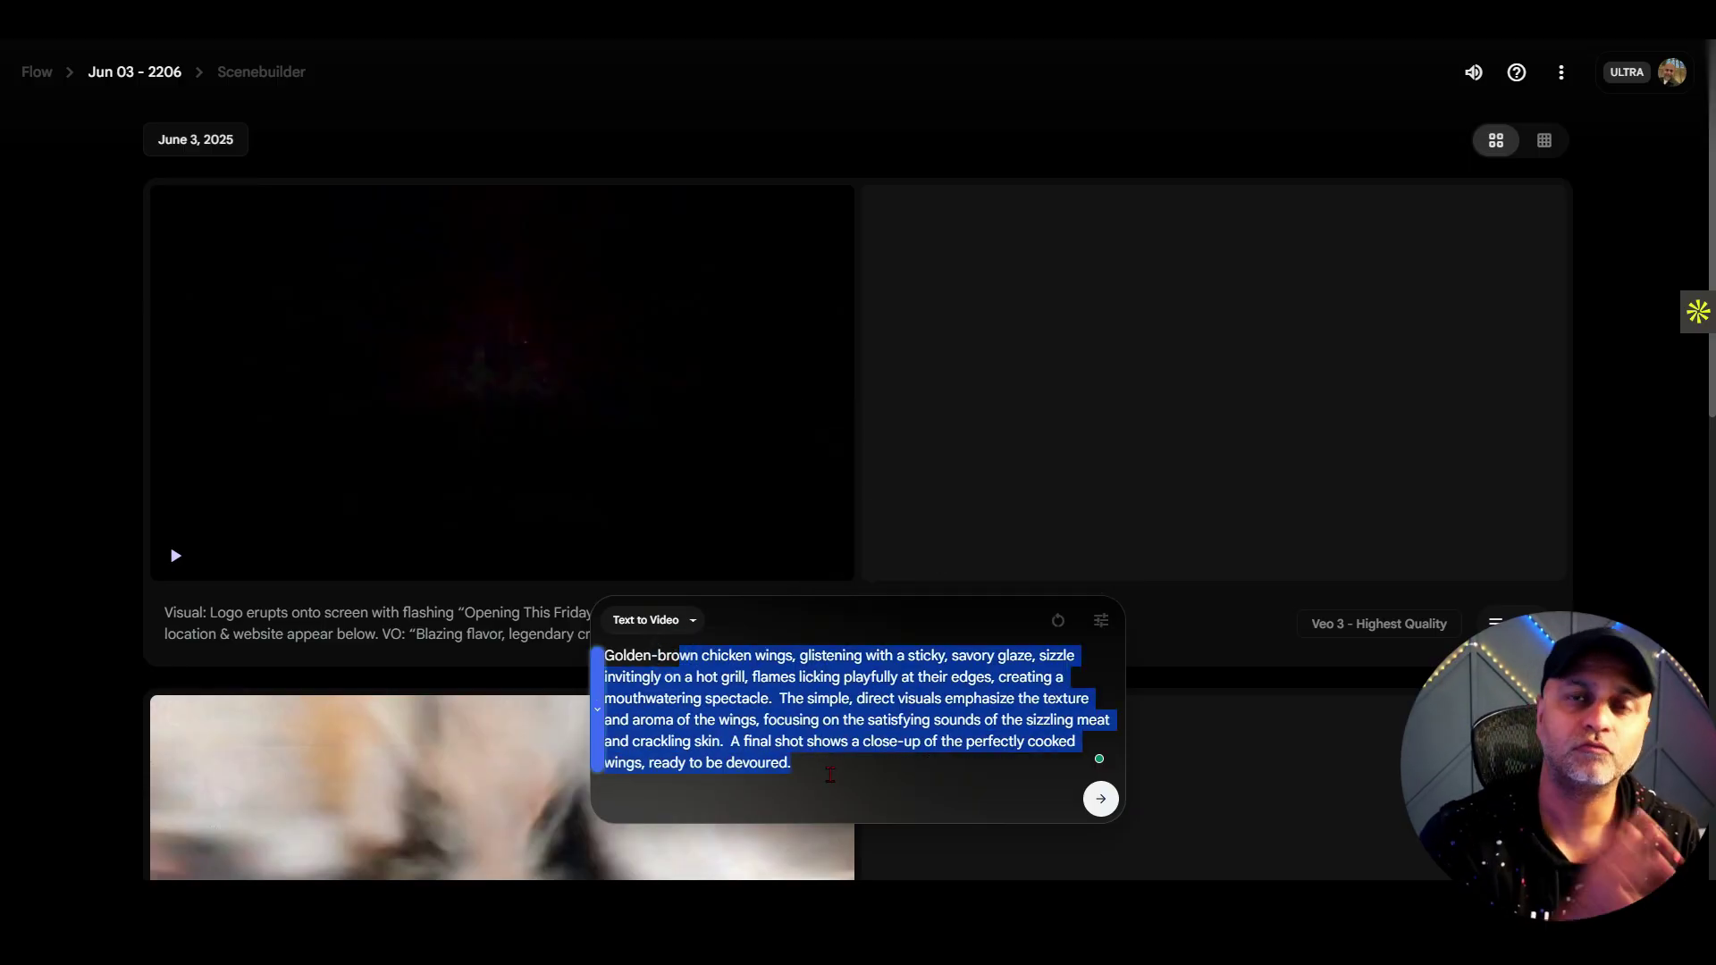
click(1101, 799)
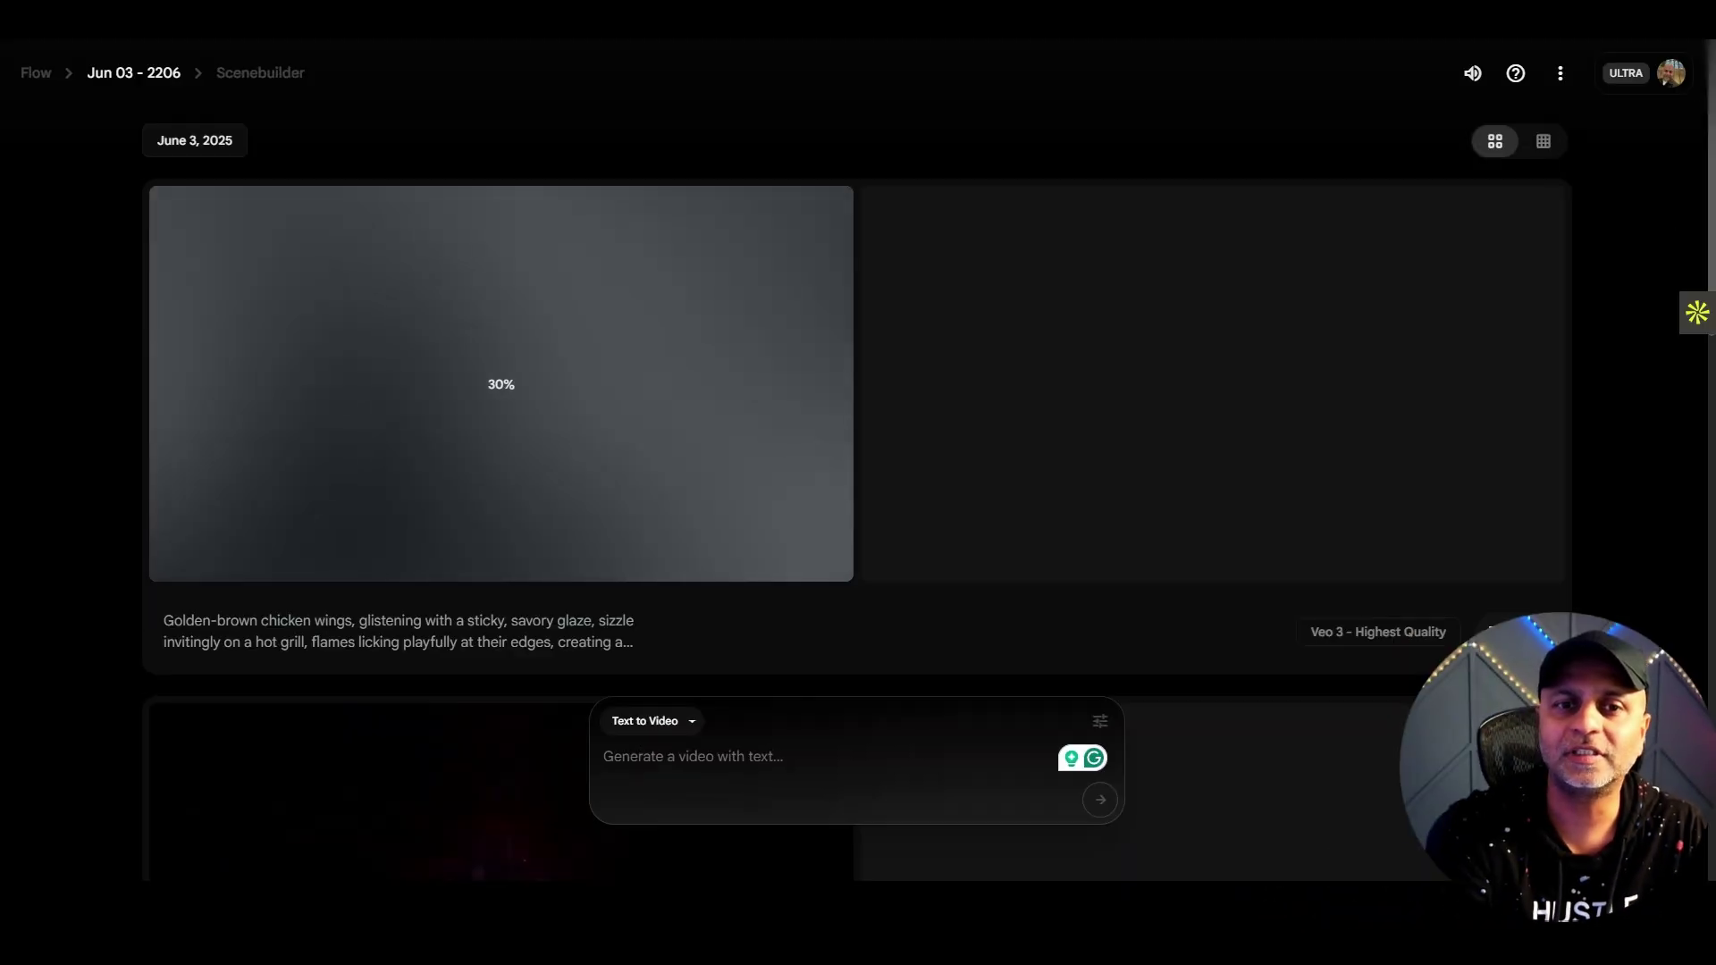
Wait for the glazed-wings clip to finish rendering at the top of the project
mouse_move(367, 725)
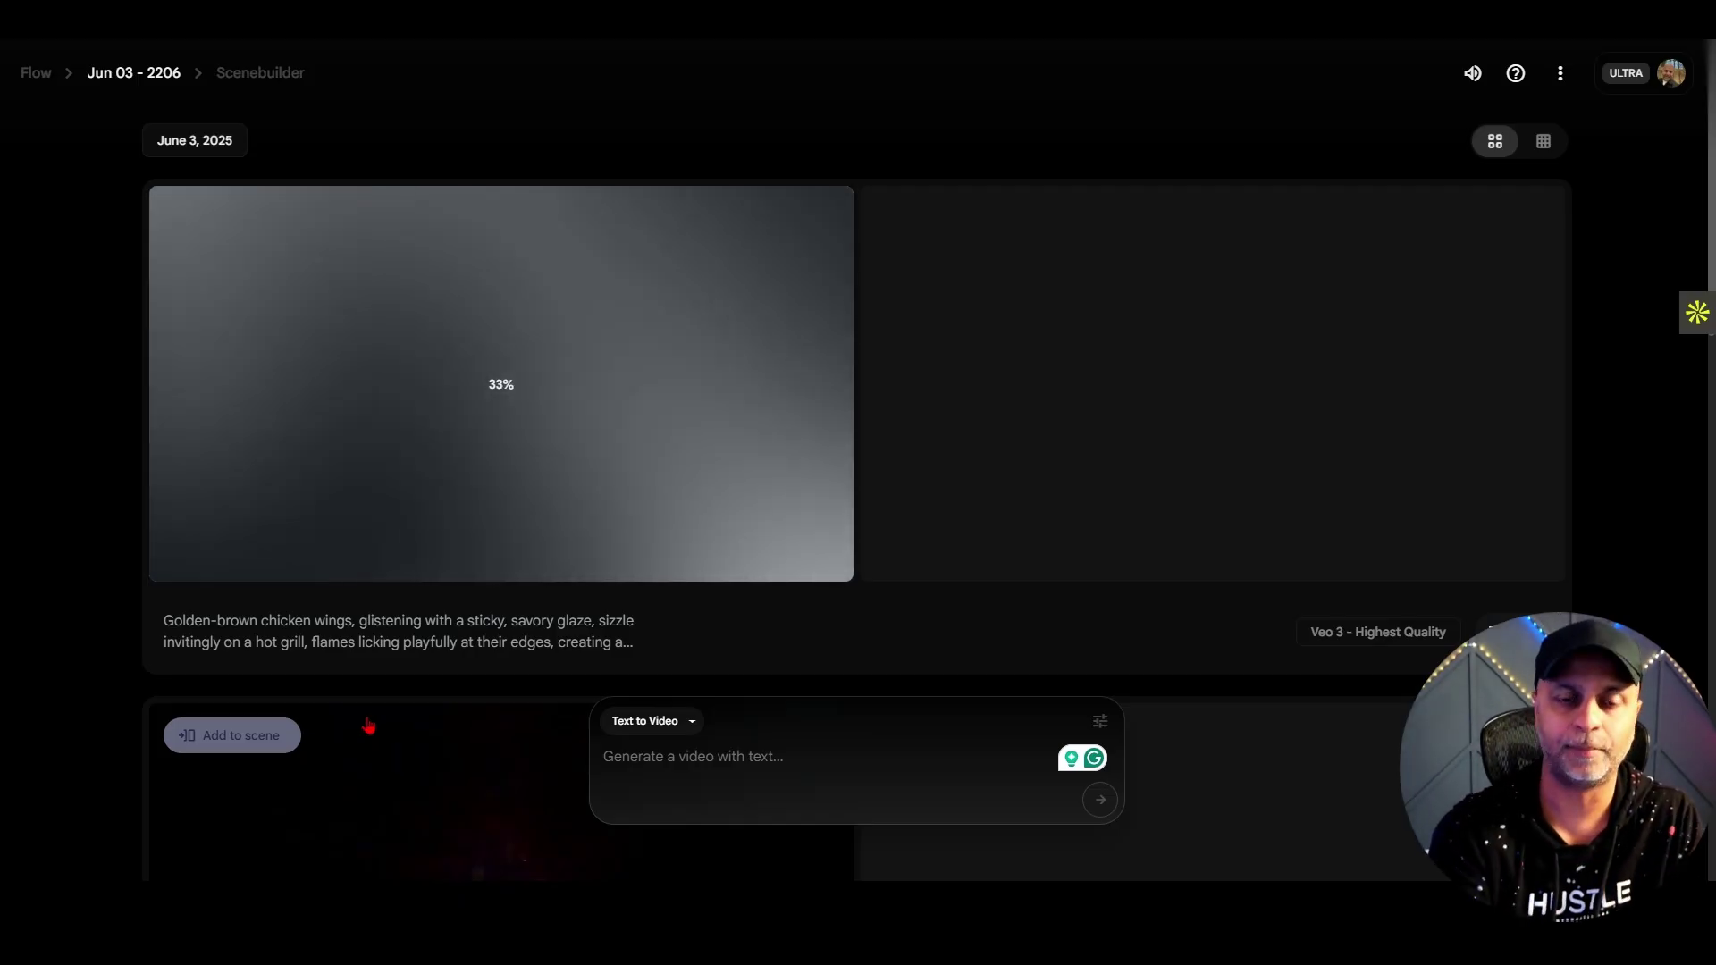
scroll(629, 610, down, 12)
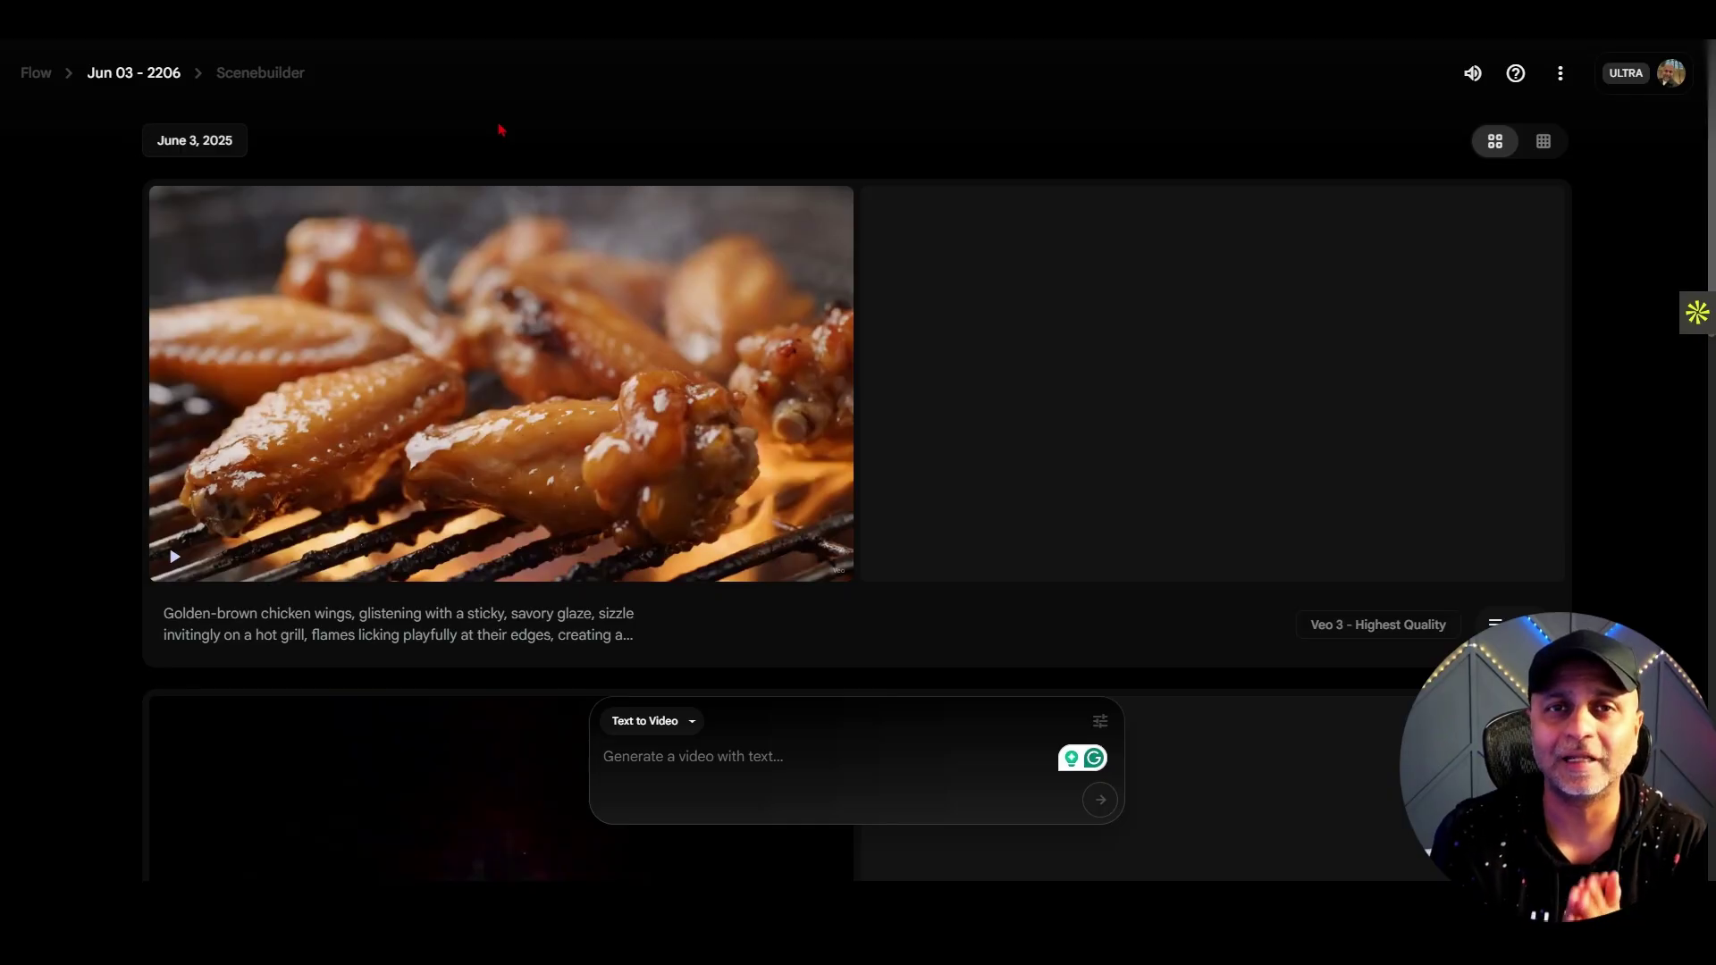
Preview the golden-brown glazed-wings clip and pause it
mouse_move(358, 446)
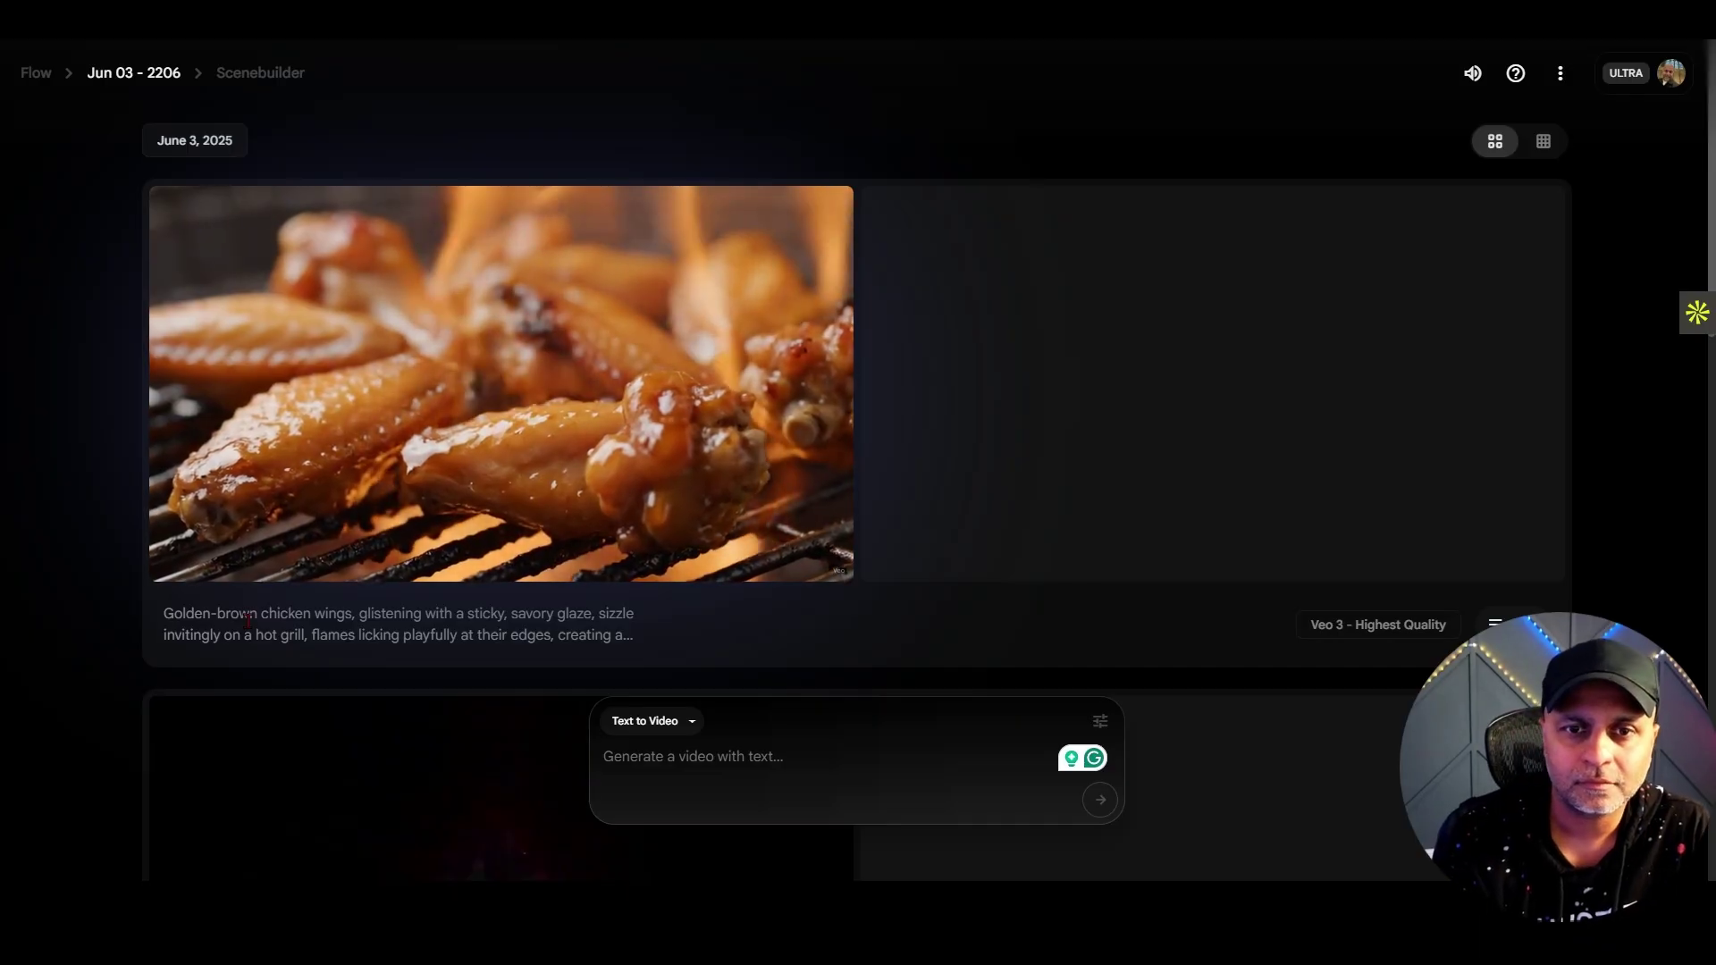
mouse_move(675, 394)
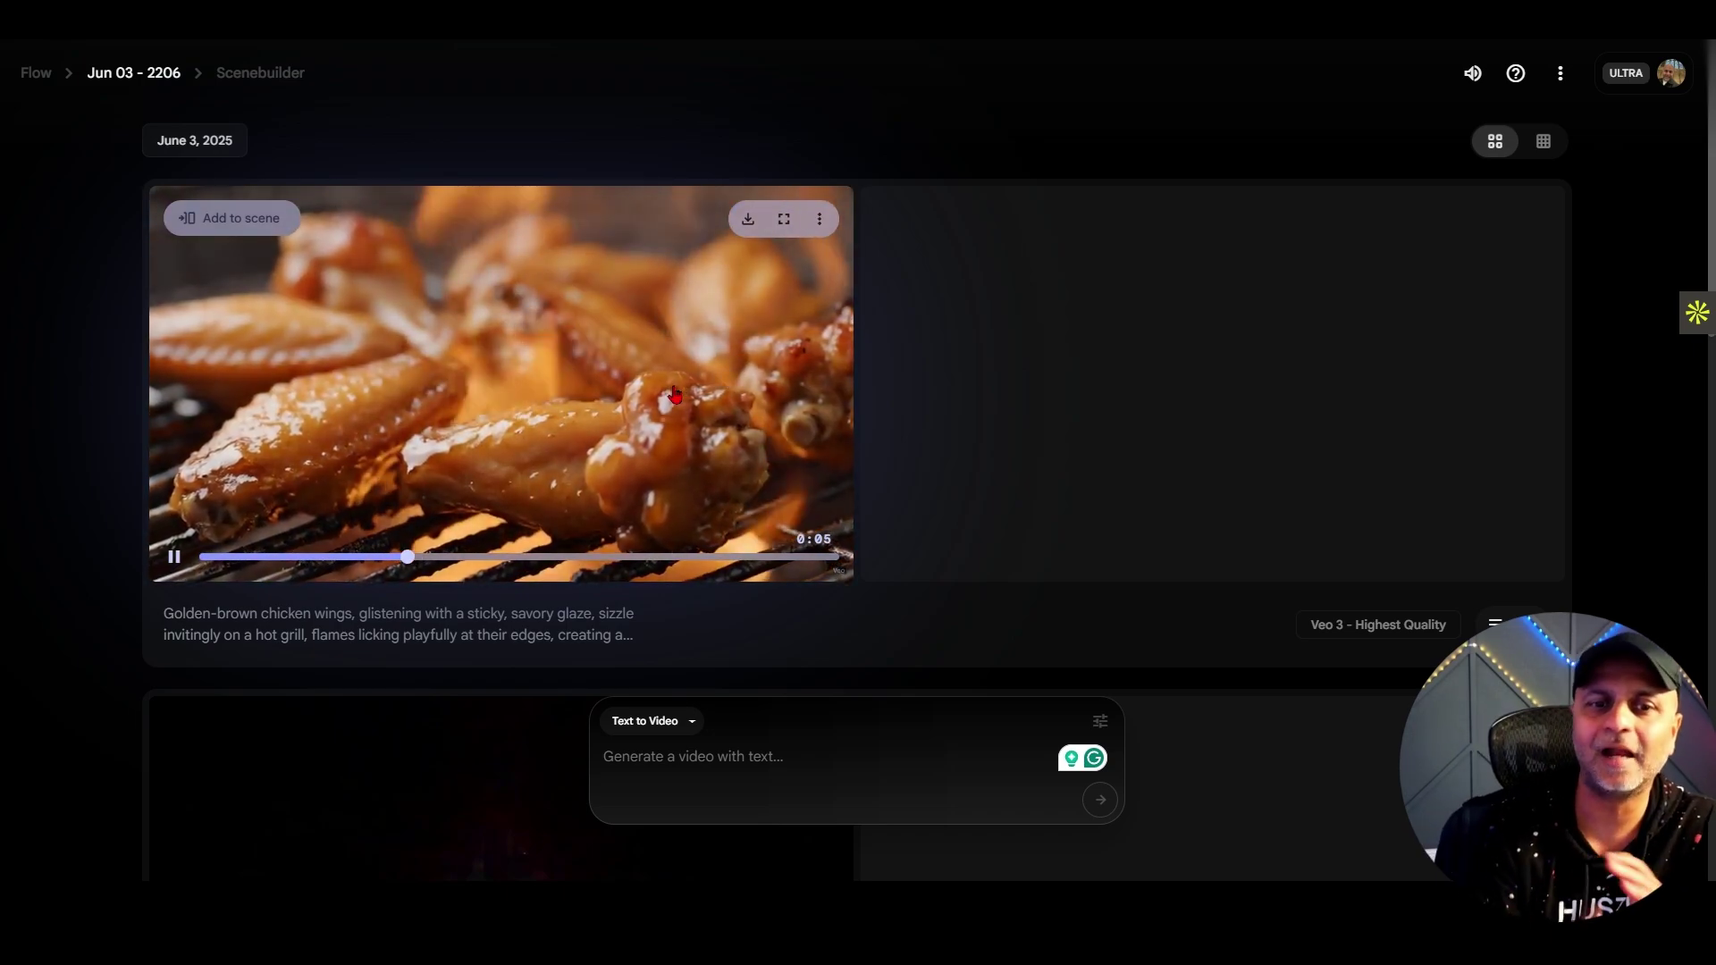
click(175, 558)
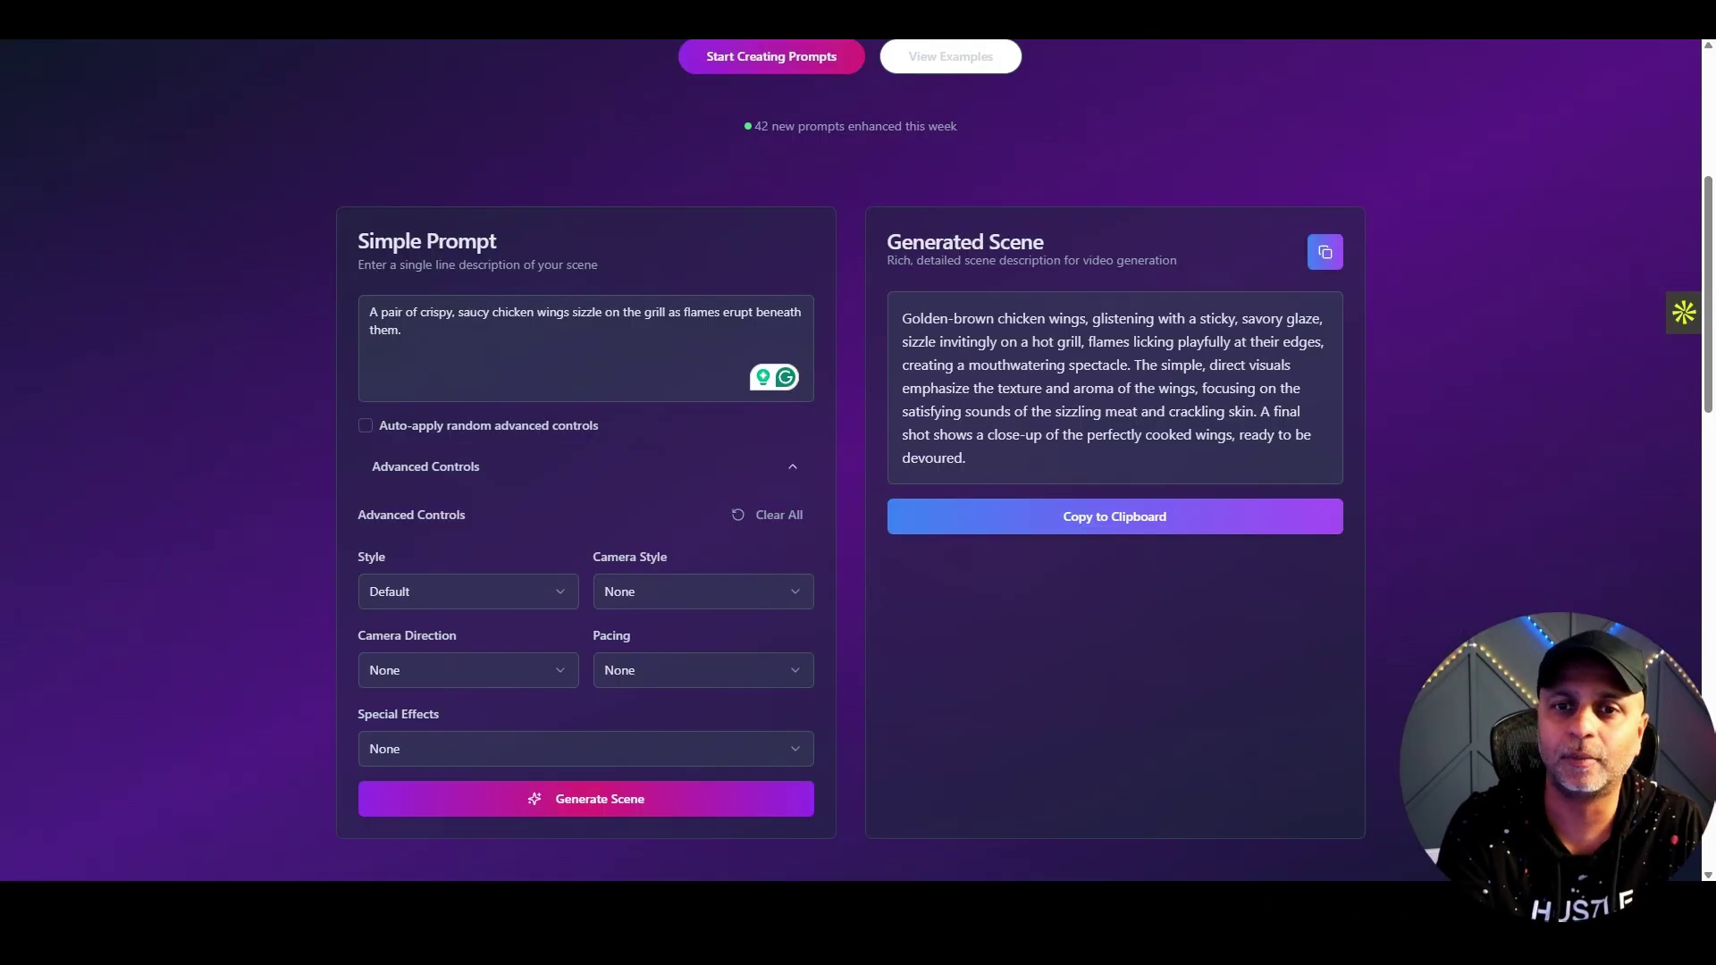
Set the camera style to Multi-angle rig and the style to Cinematic
click(647, 594)
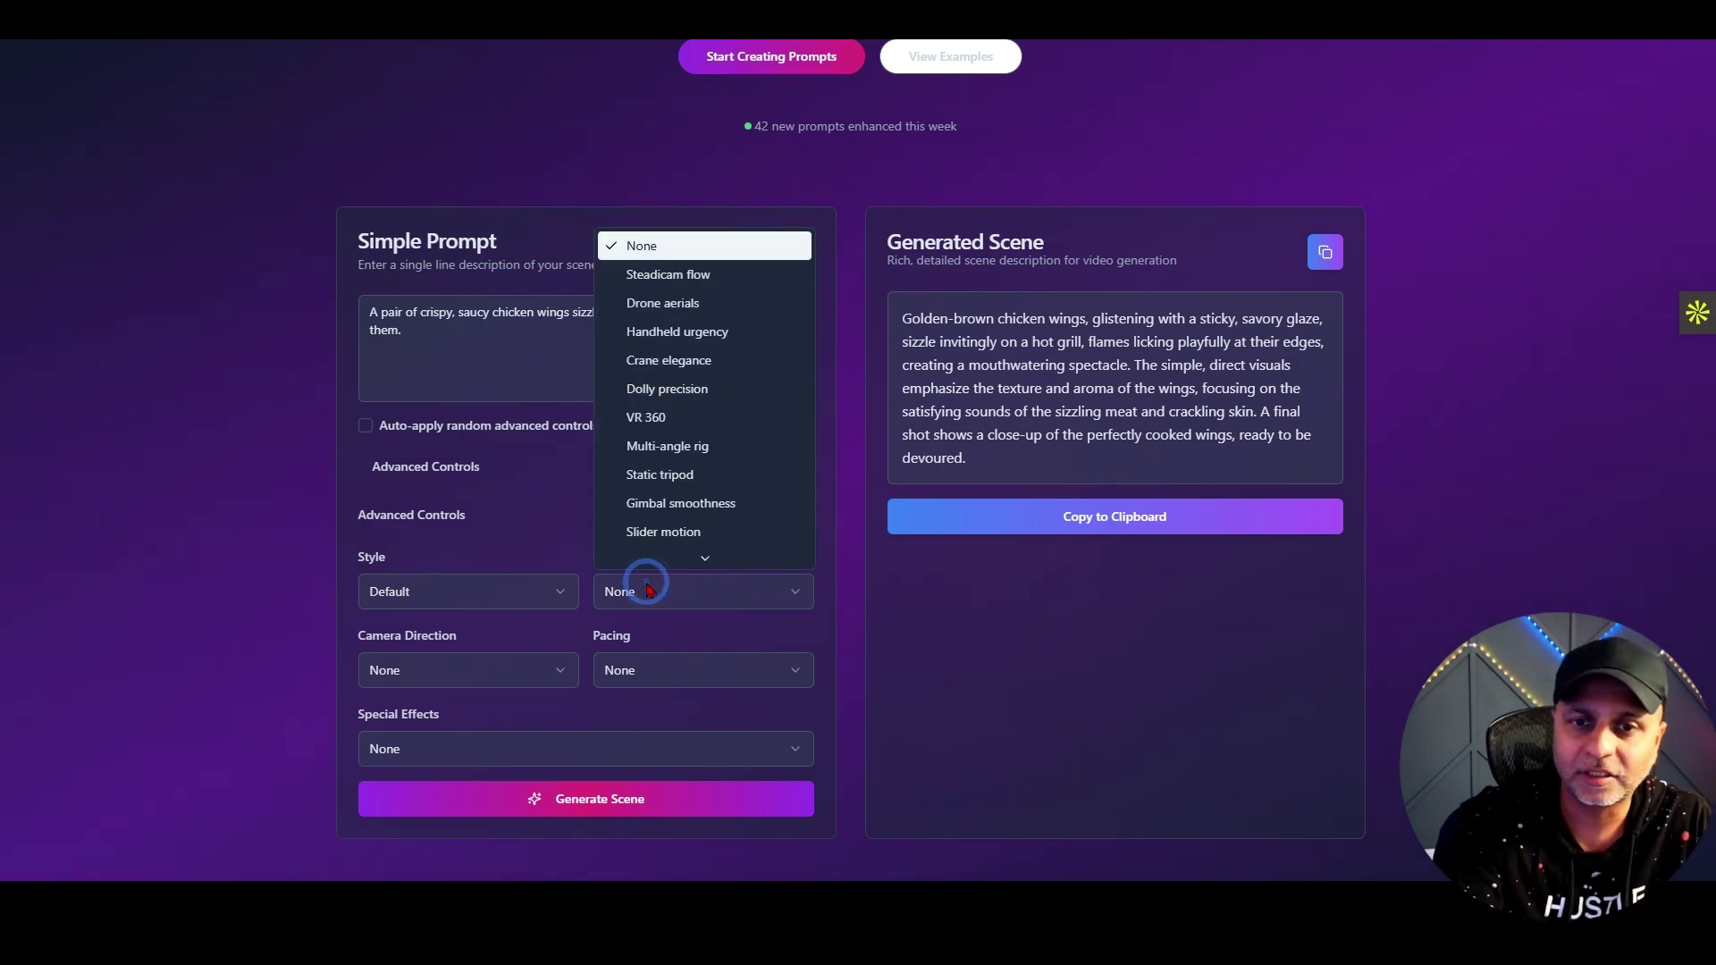
scroll(723, 531, down, 3)
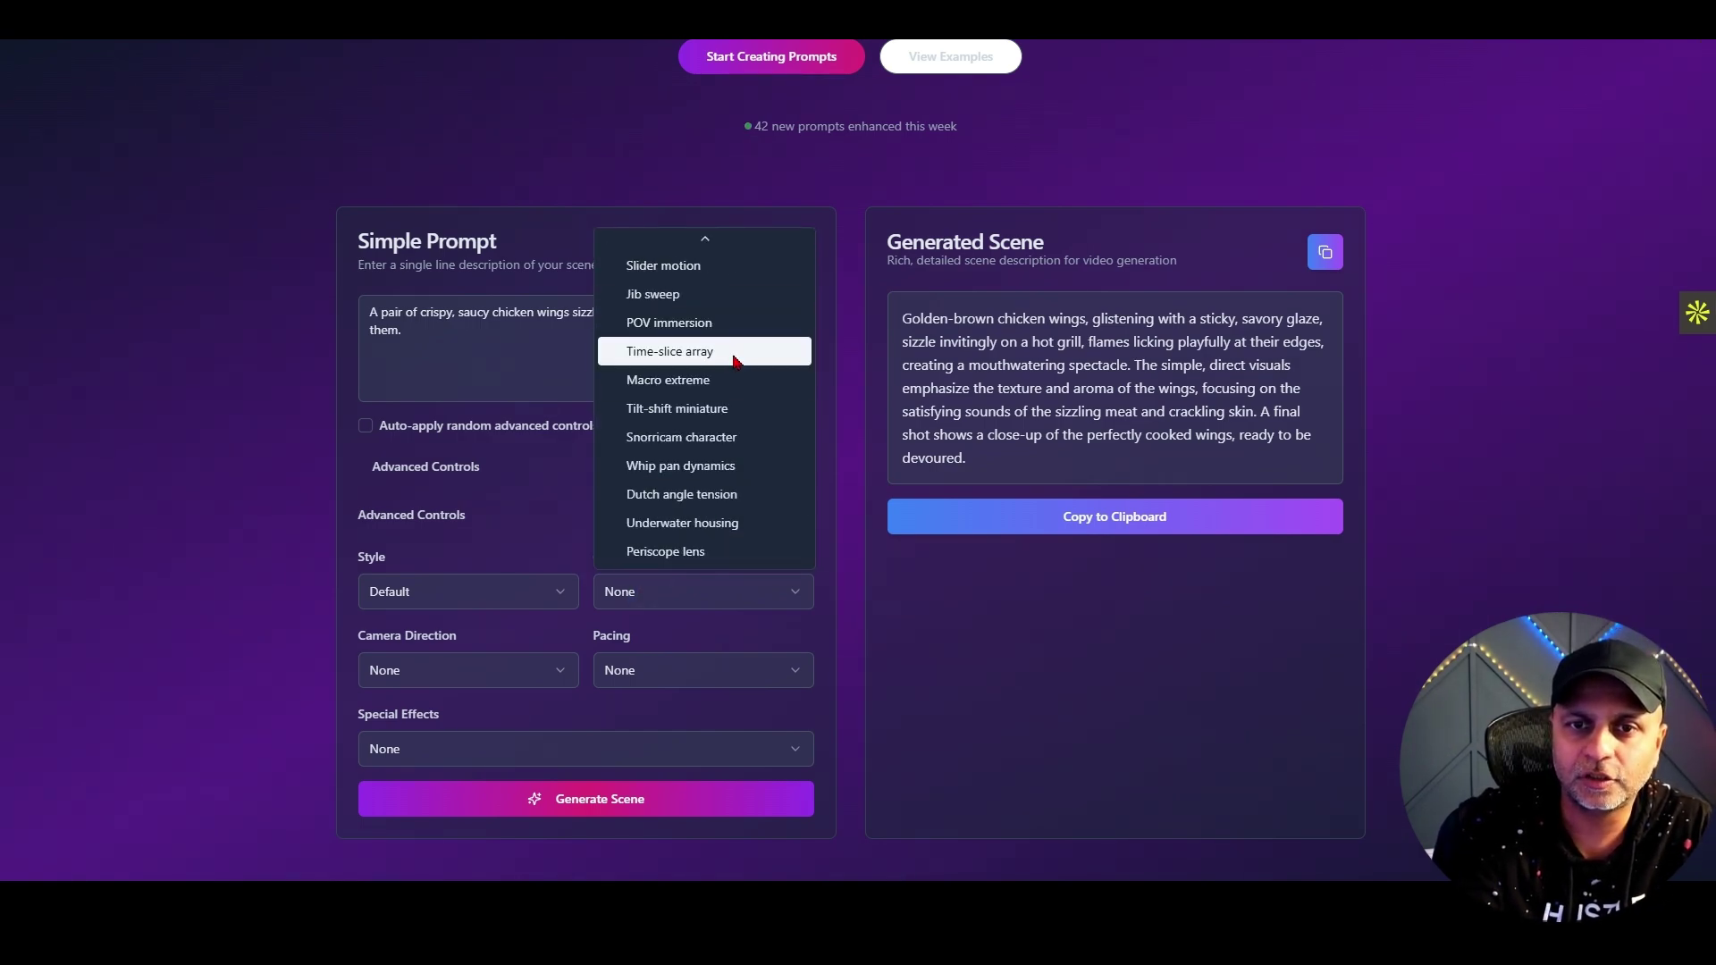
scroll(742, 527, up, 2)
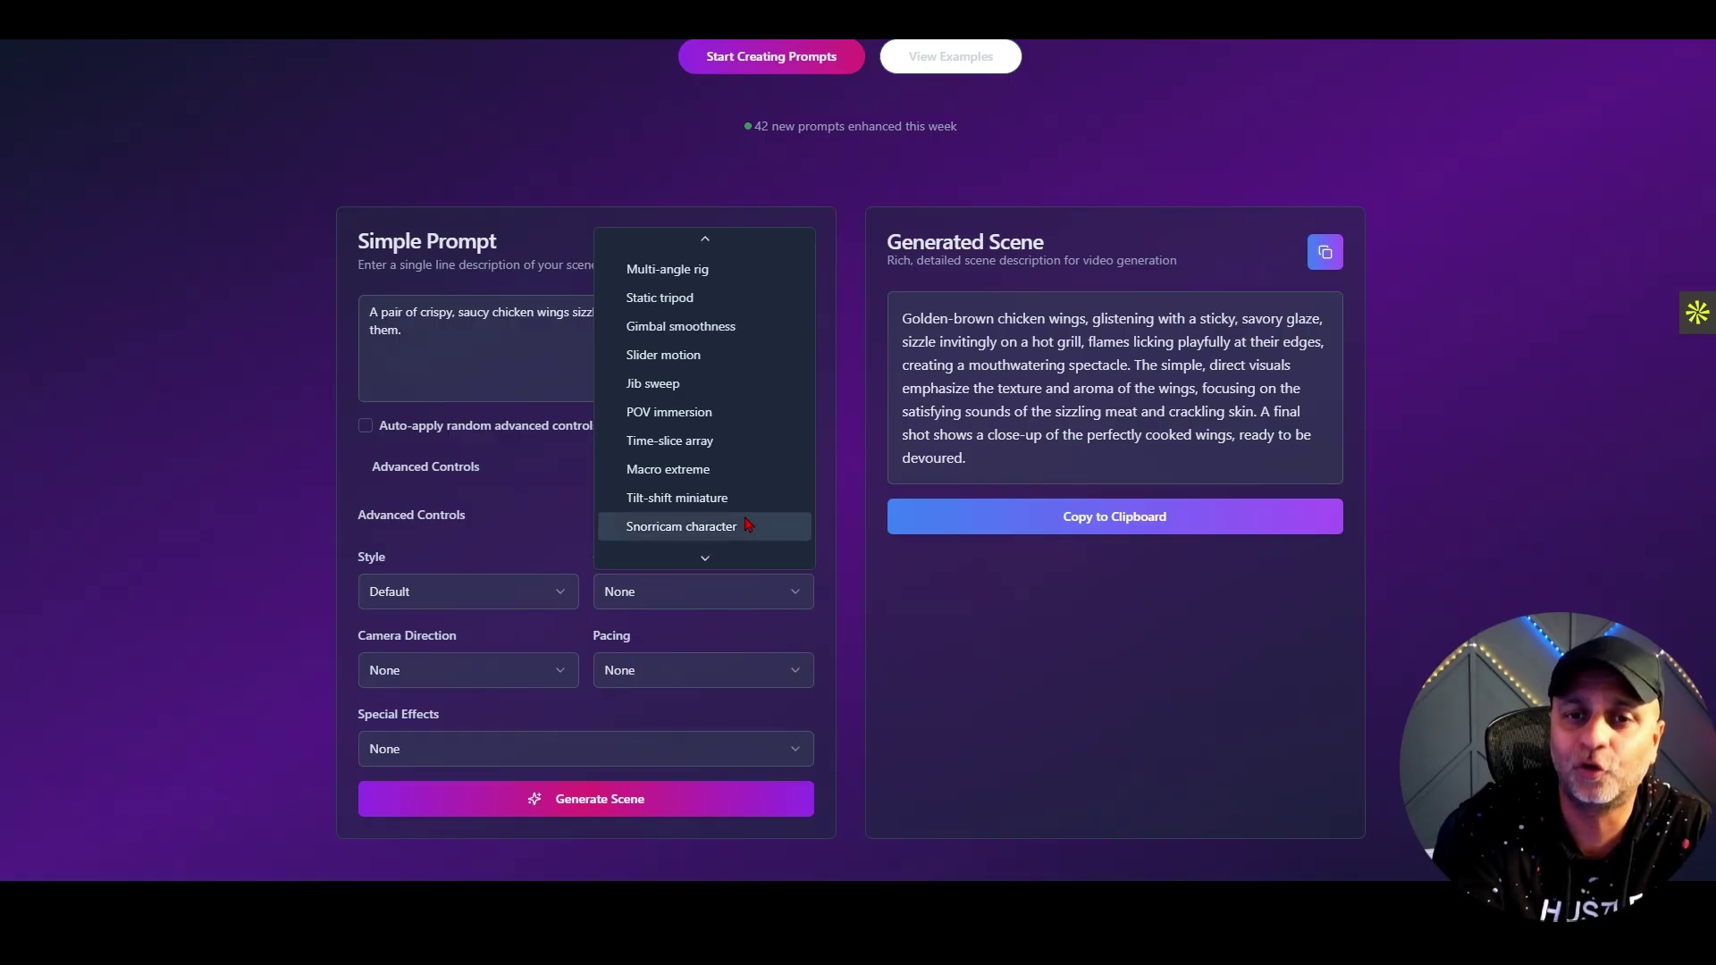
scroll(747, 524, up, 2)
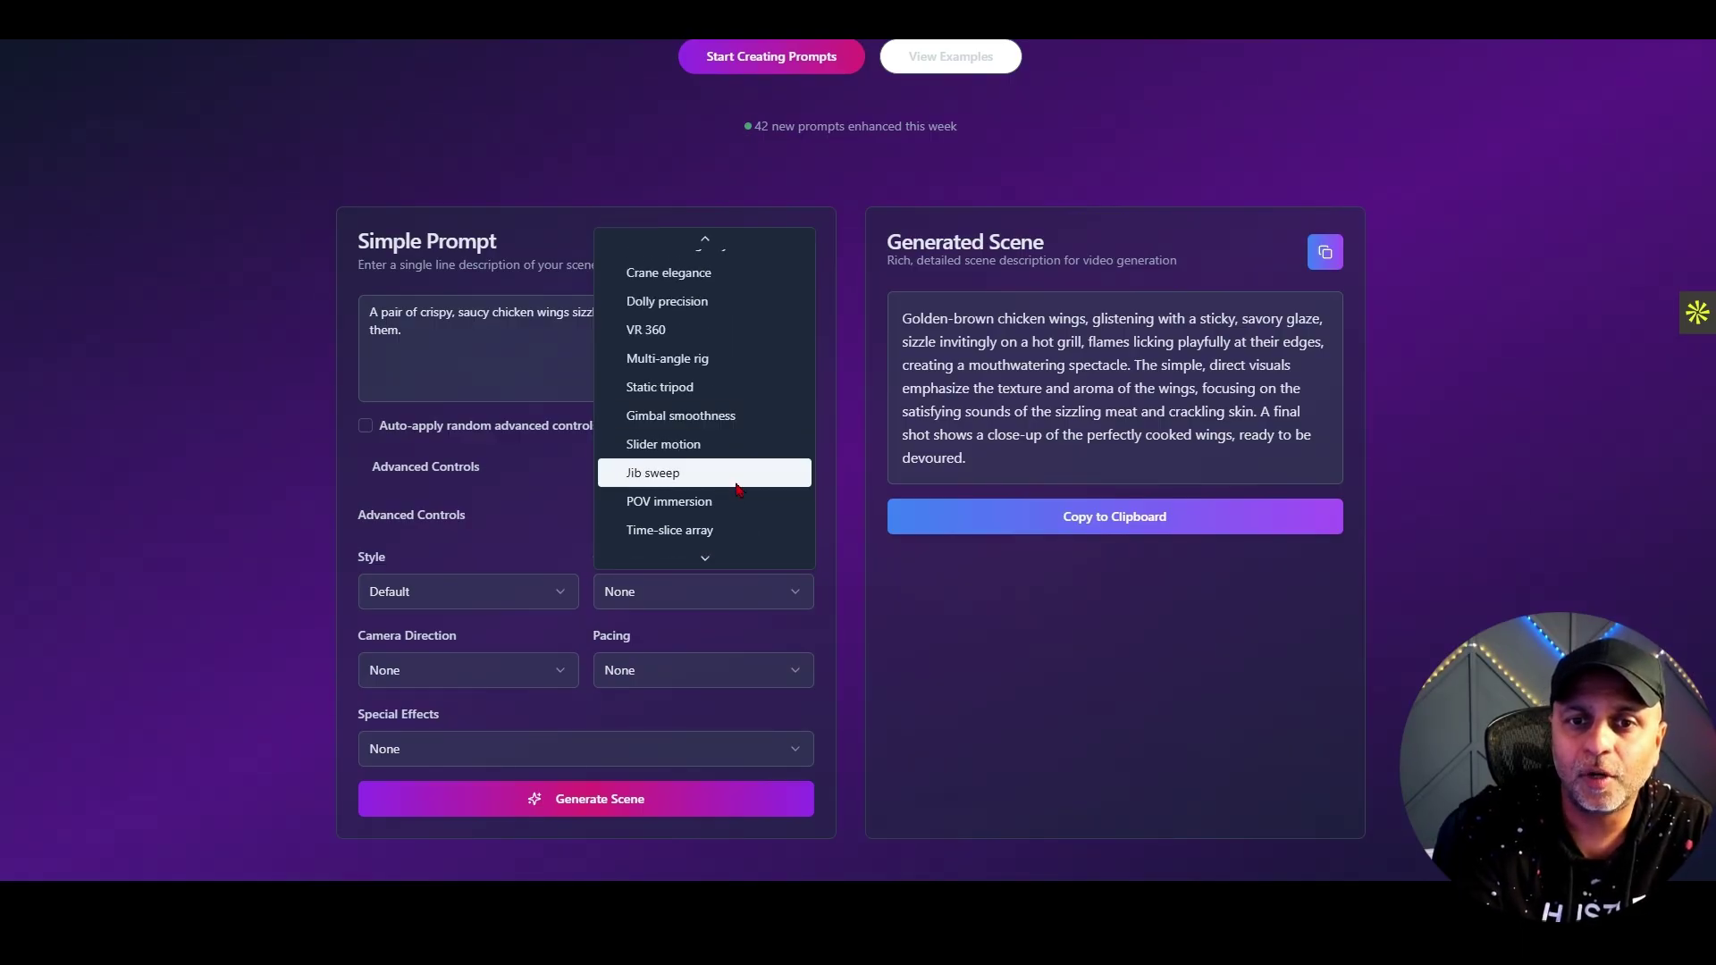
scroll(737, 487, up, 2)
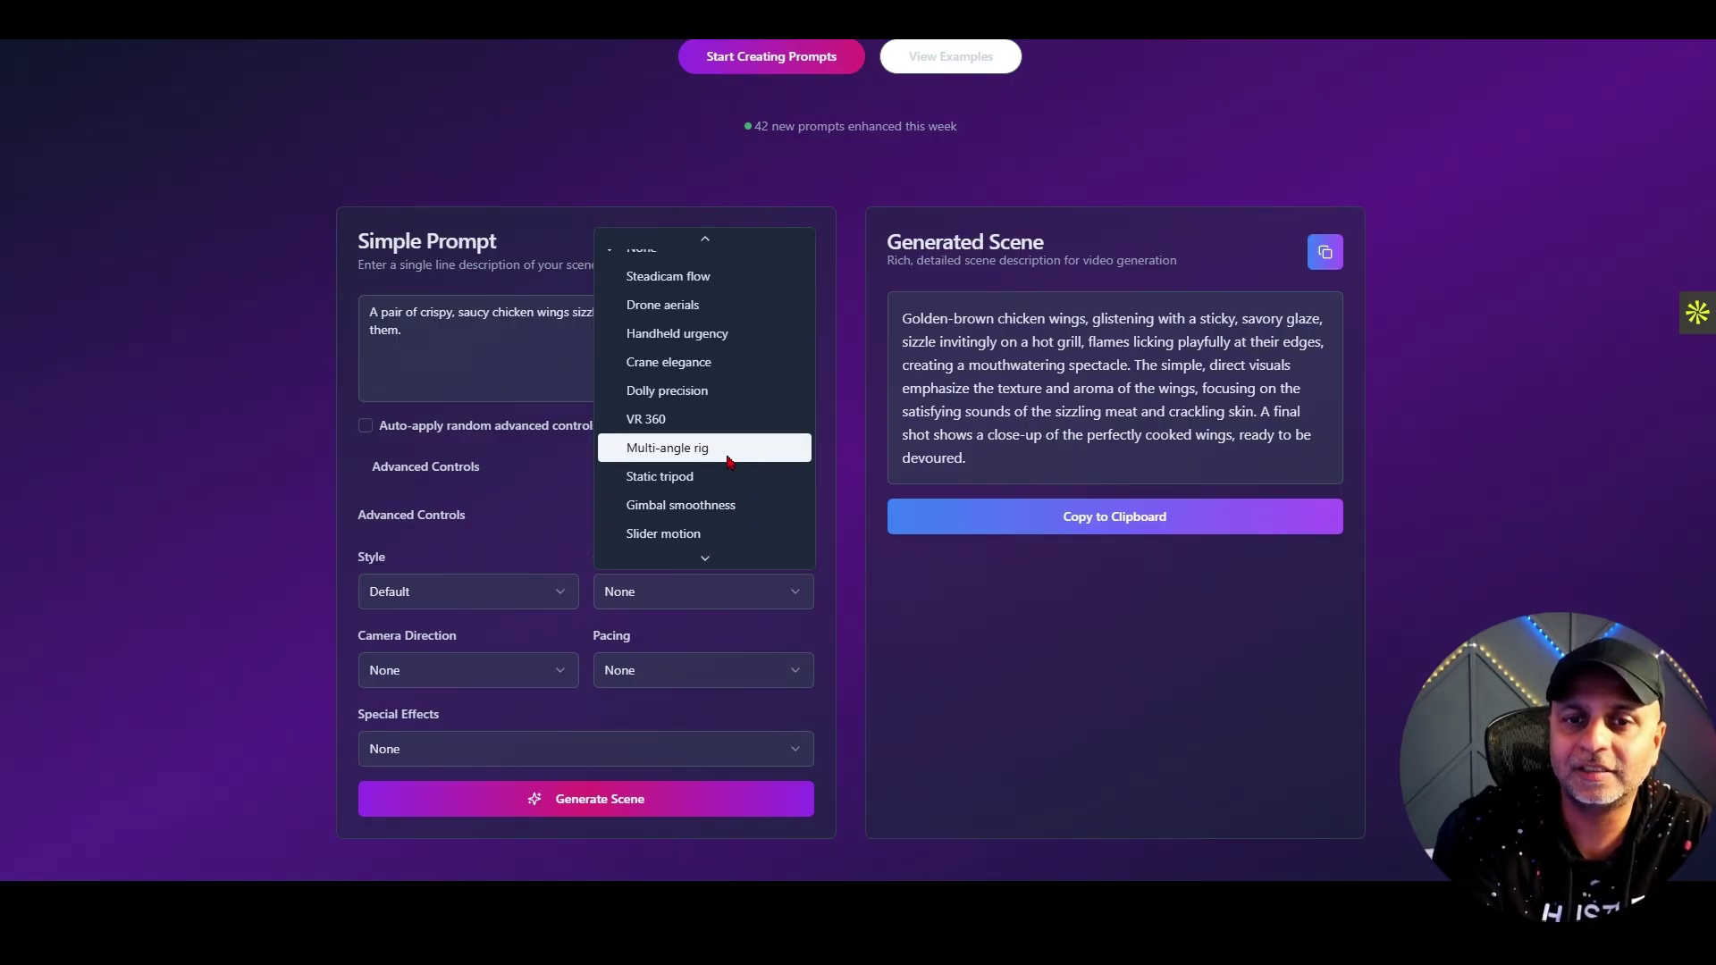
click(709, 454)
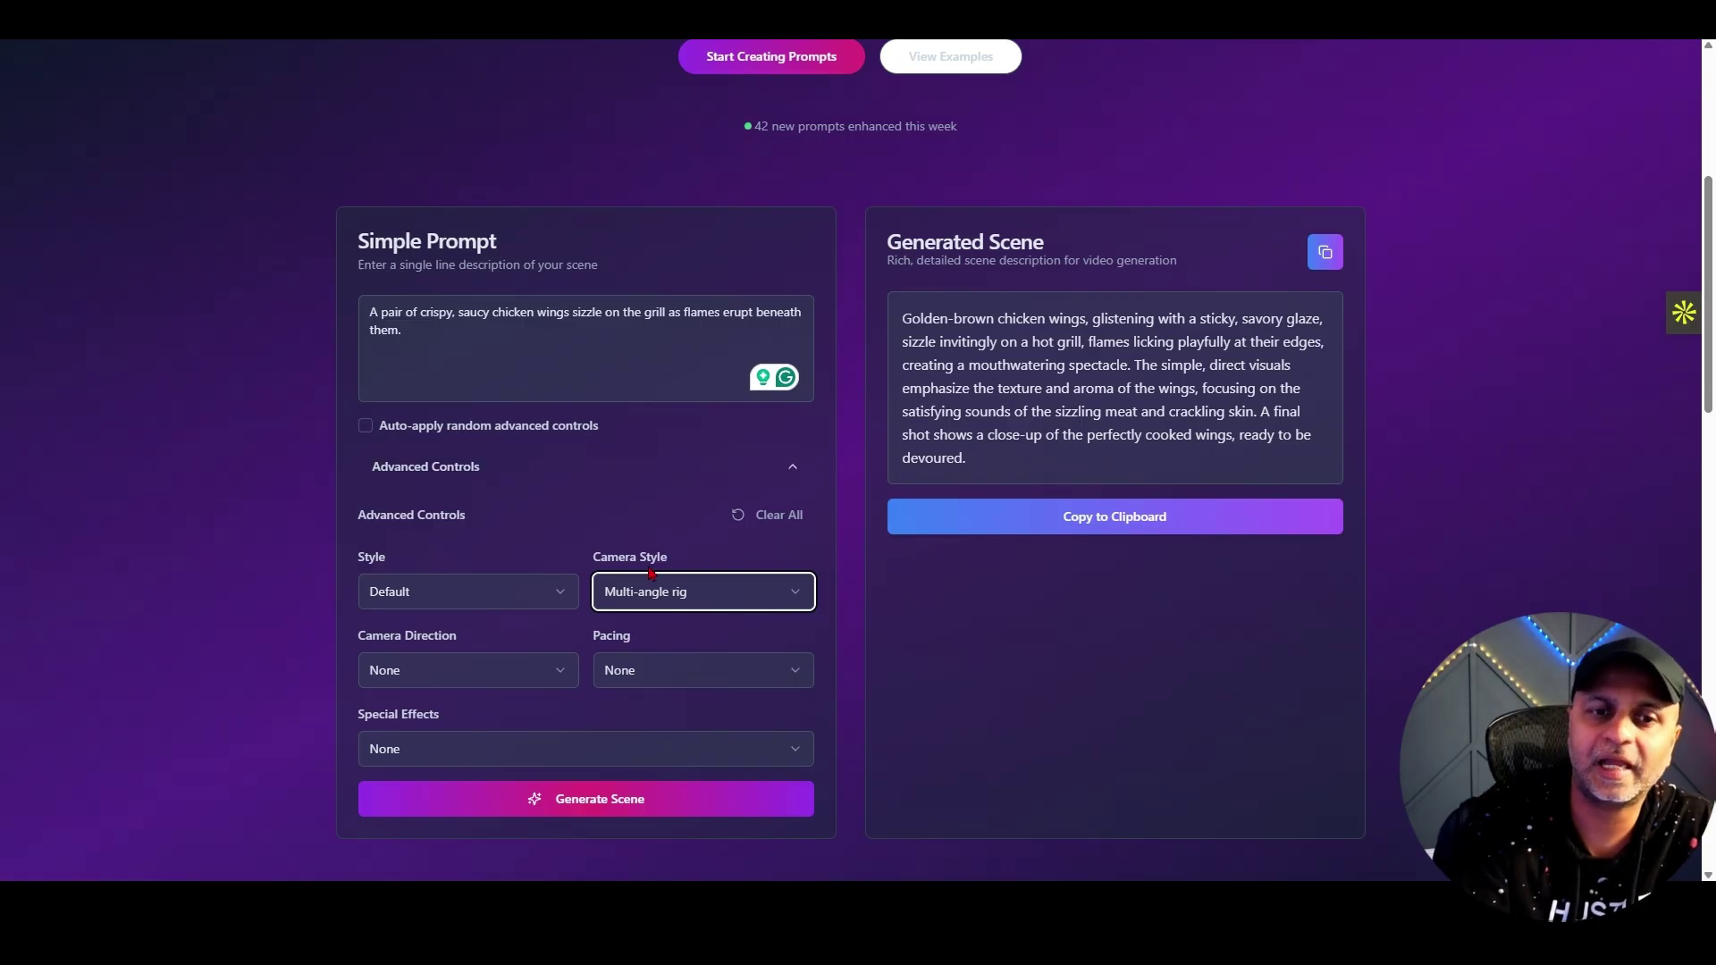
click(516, 594)
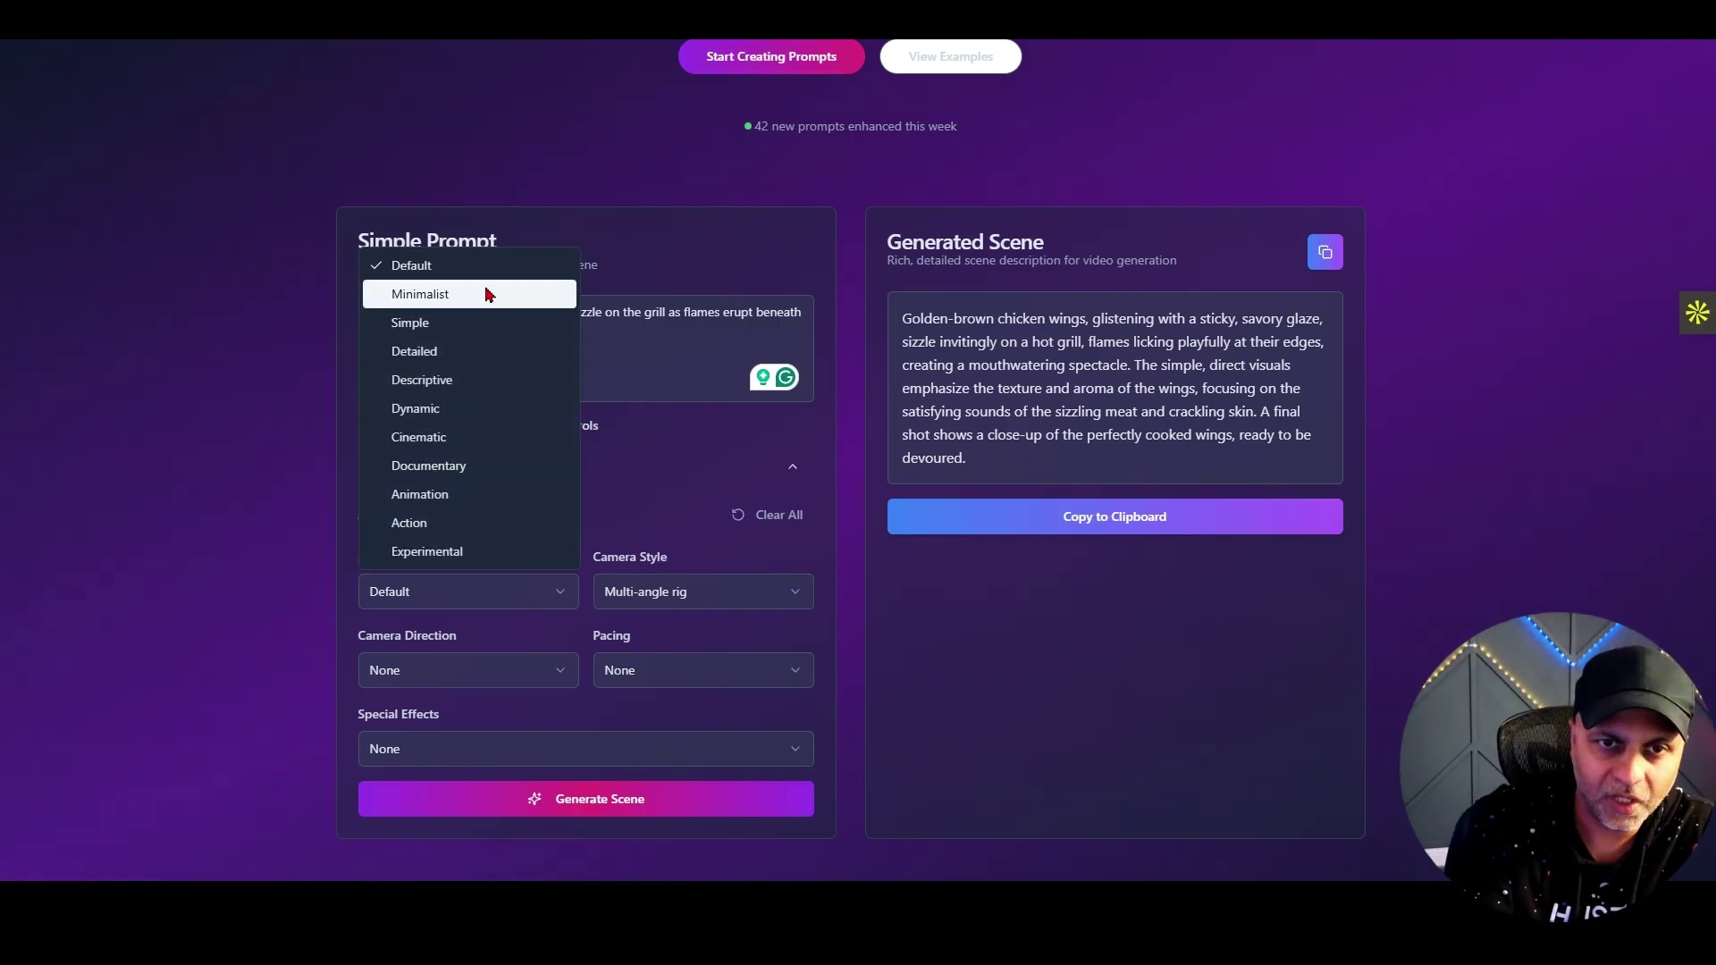
click(462, 437)
Choose Tilt down, Slow burn and no special effects, then generate and copy the scene
click(483, 670)
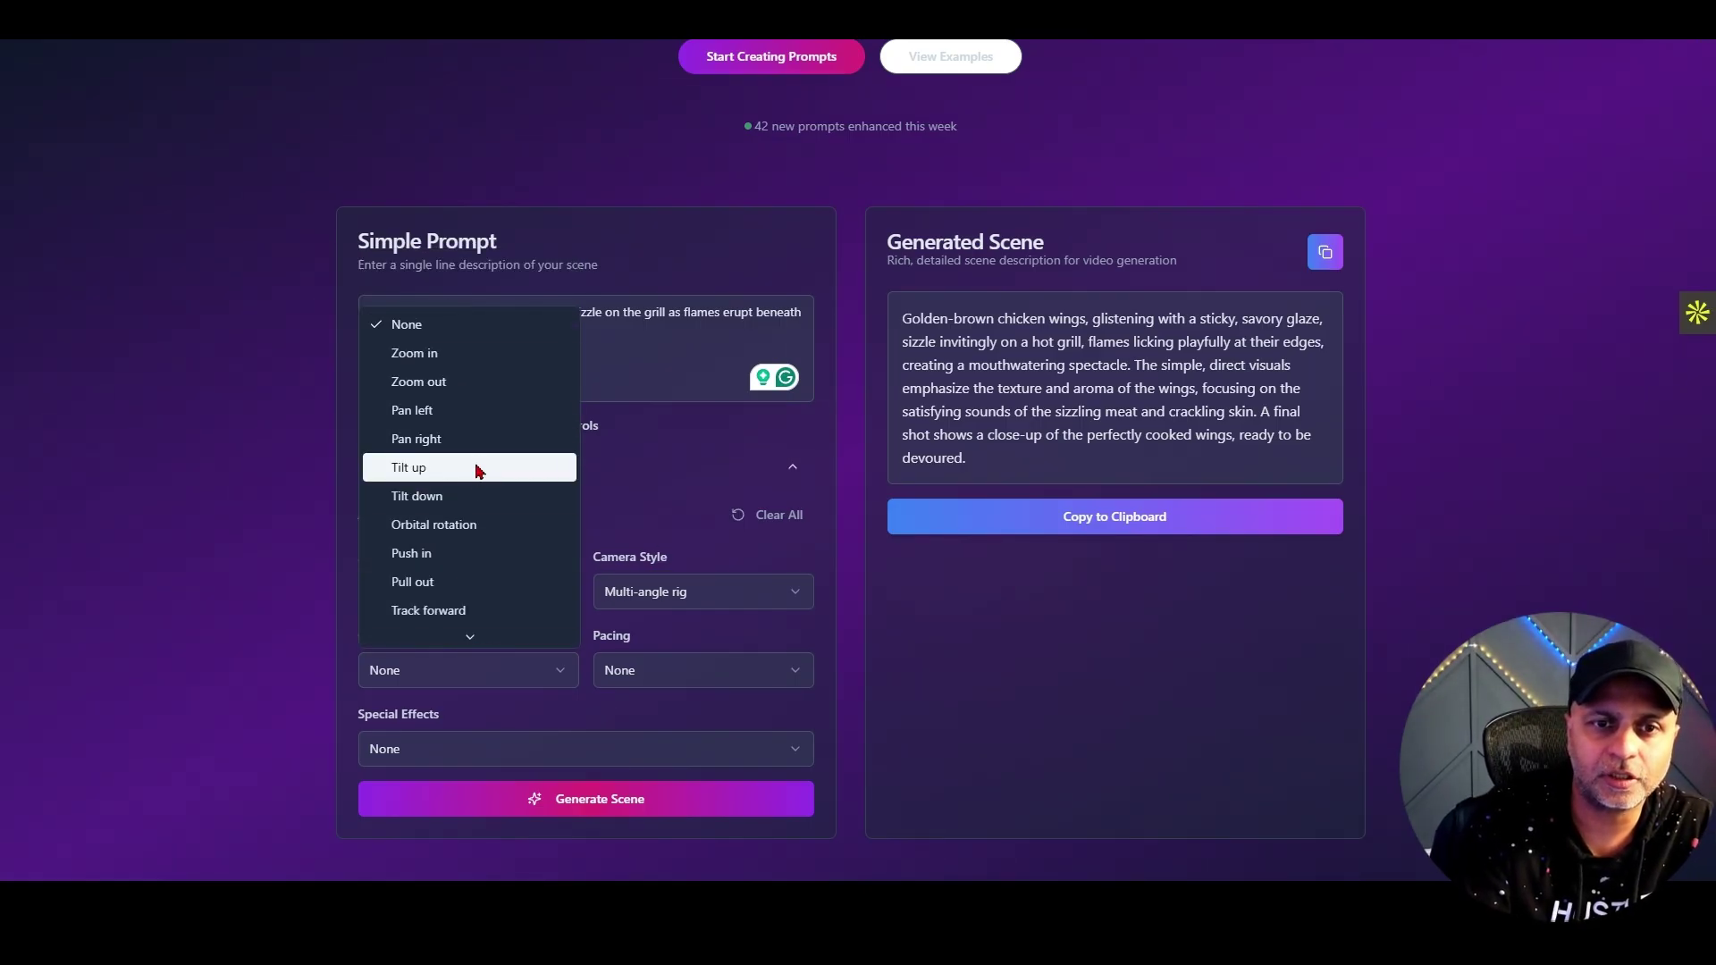
click(464, 505)
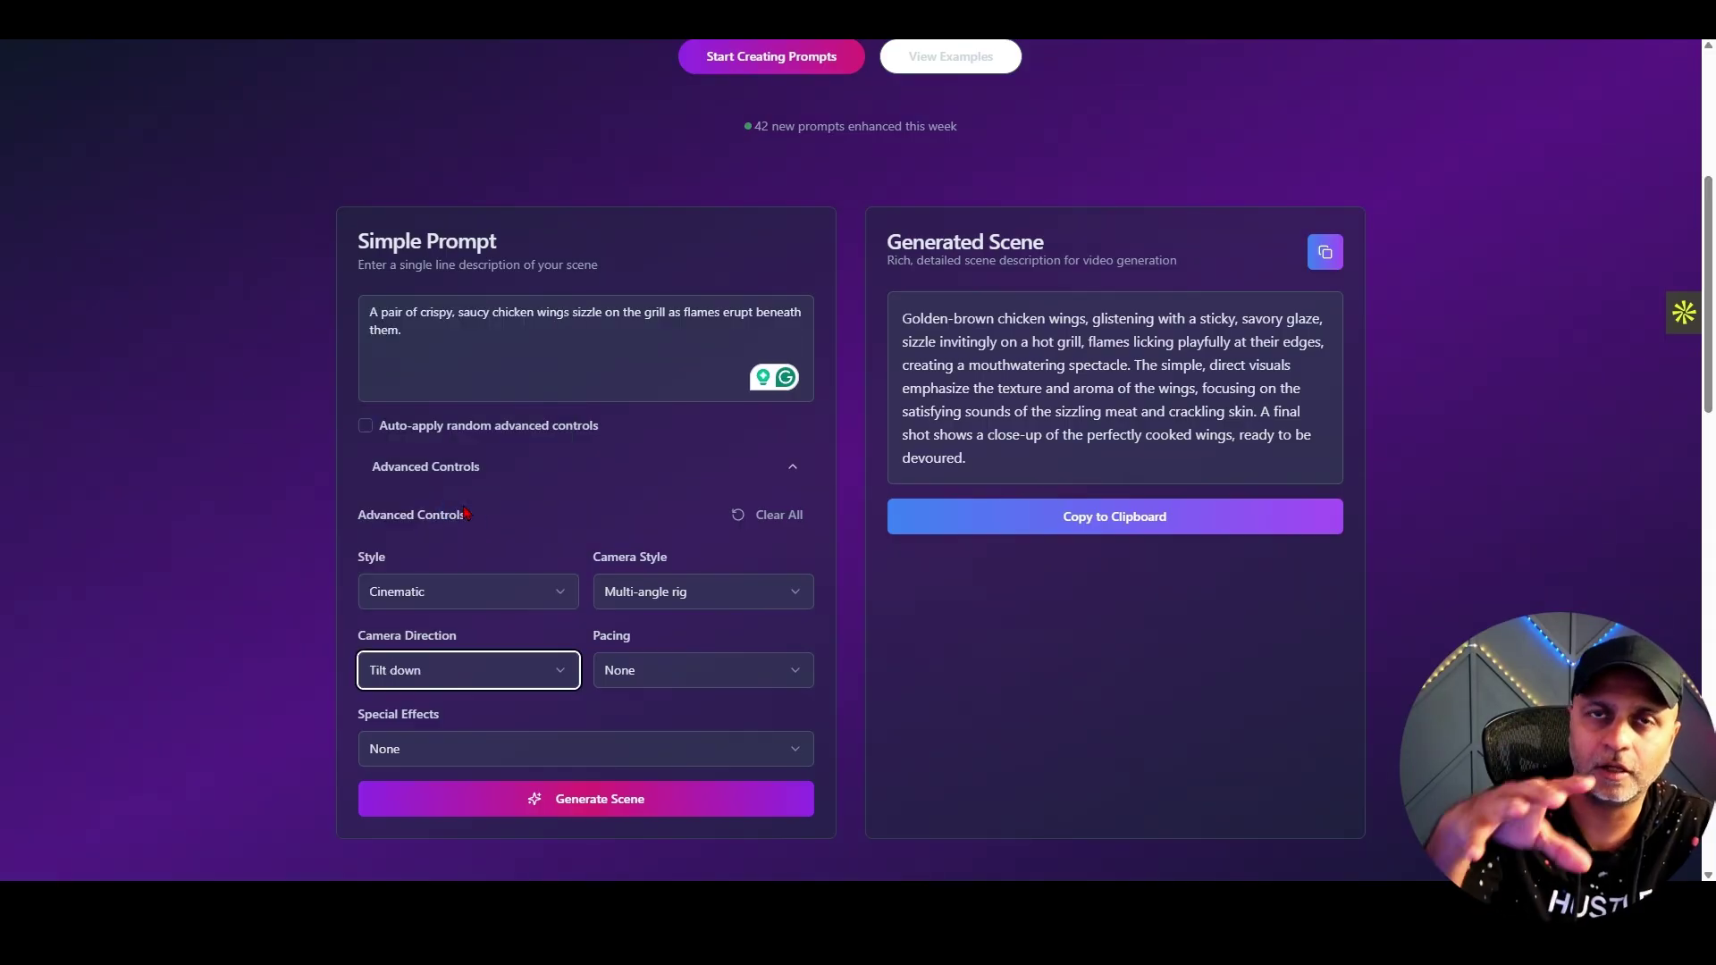
click(658, 673)
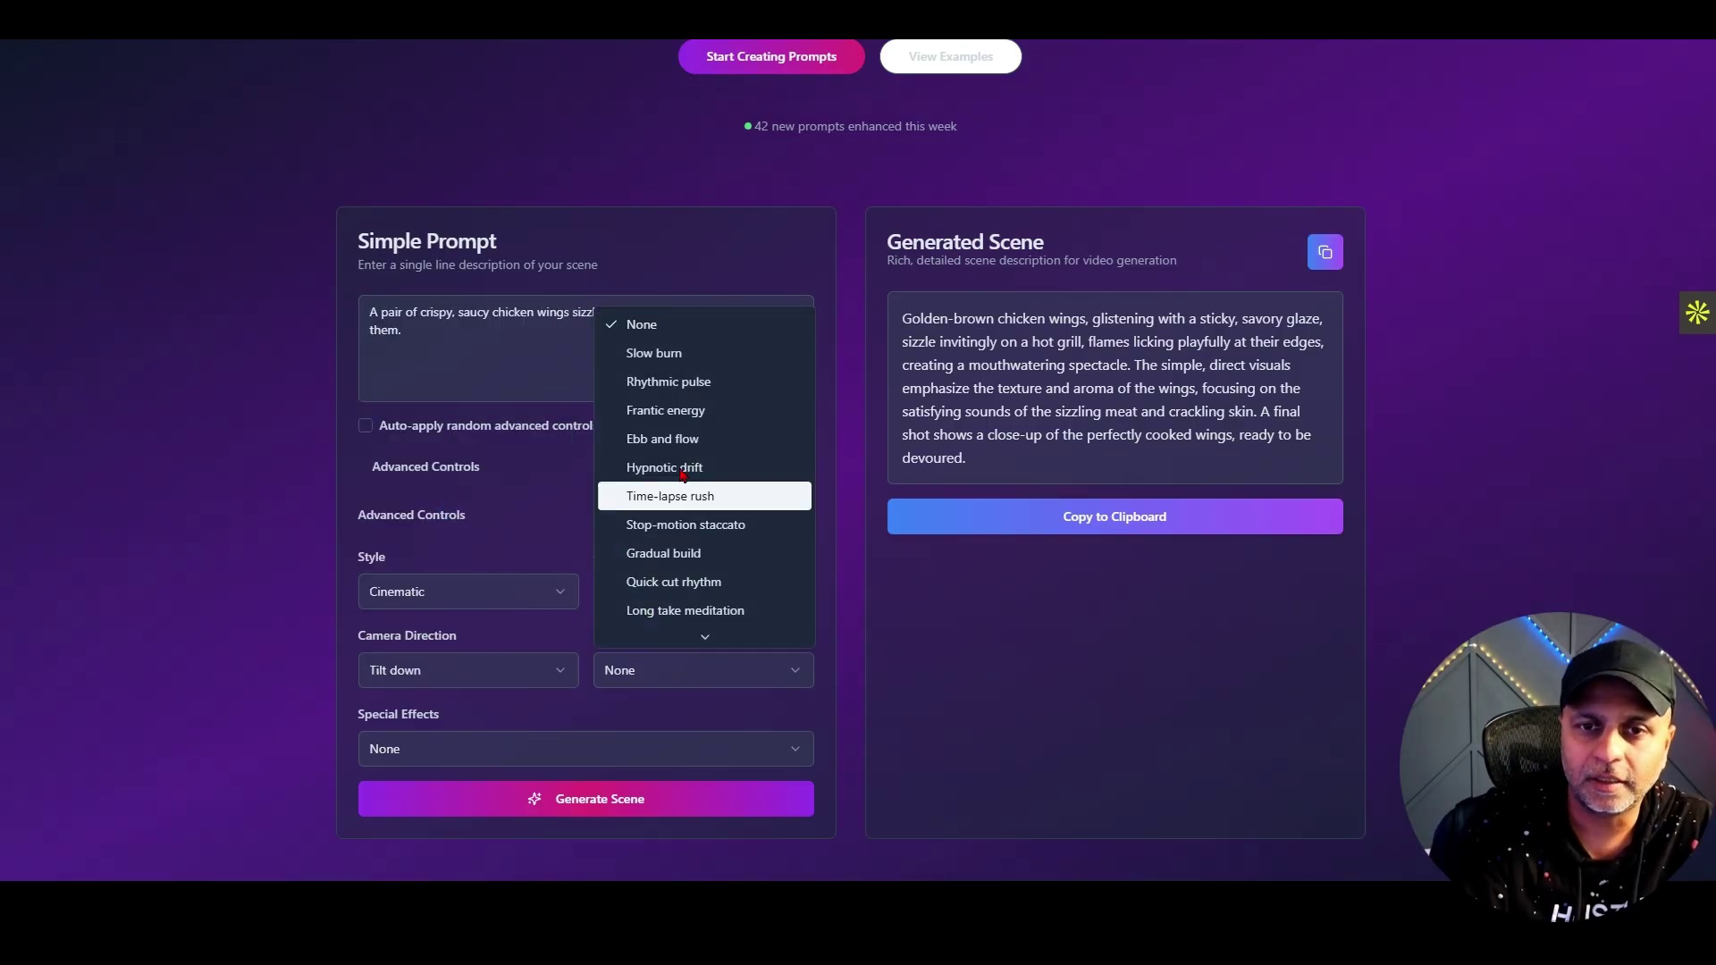
click(709, 353)
scroll(536, 626, down, 2)
click(503, 561)
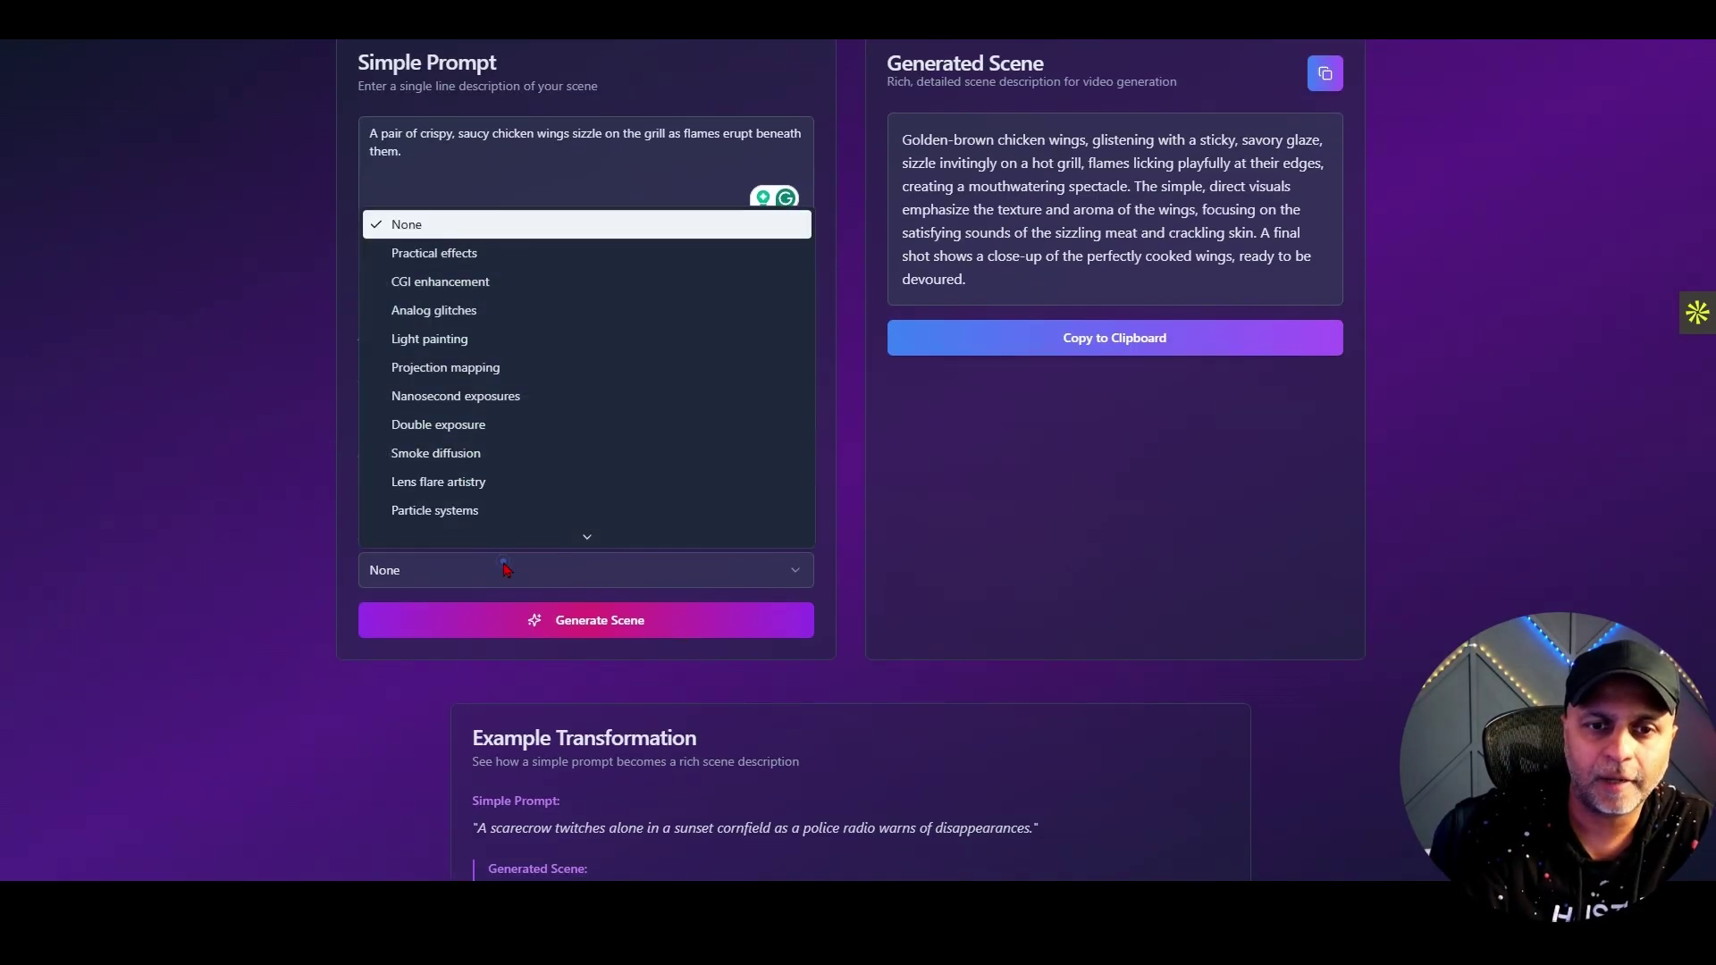
click(489, 224)
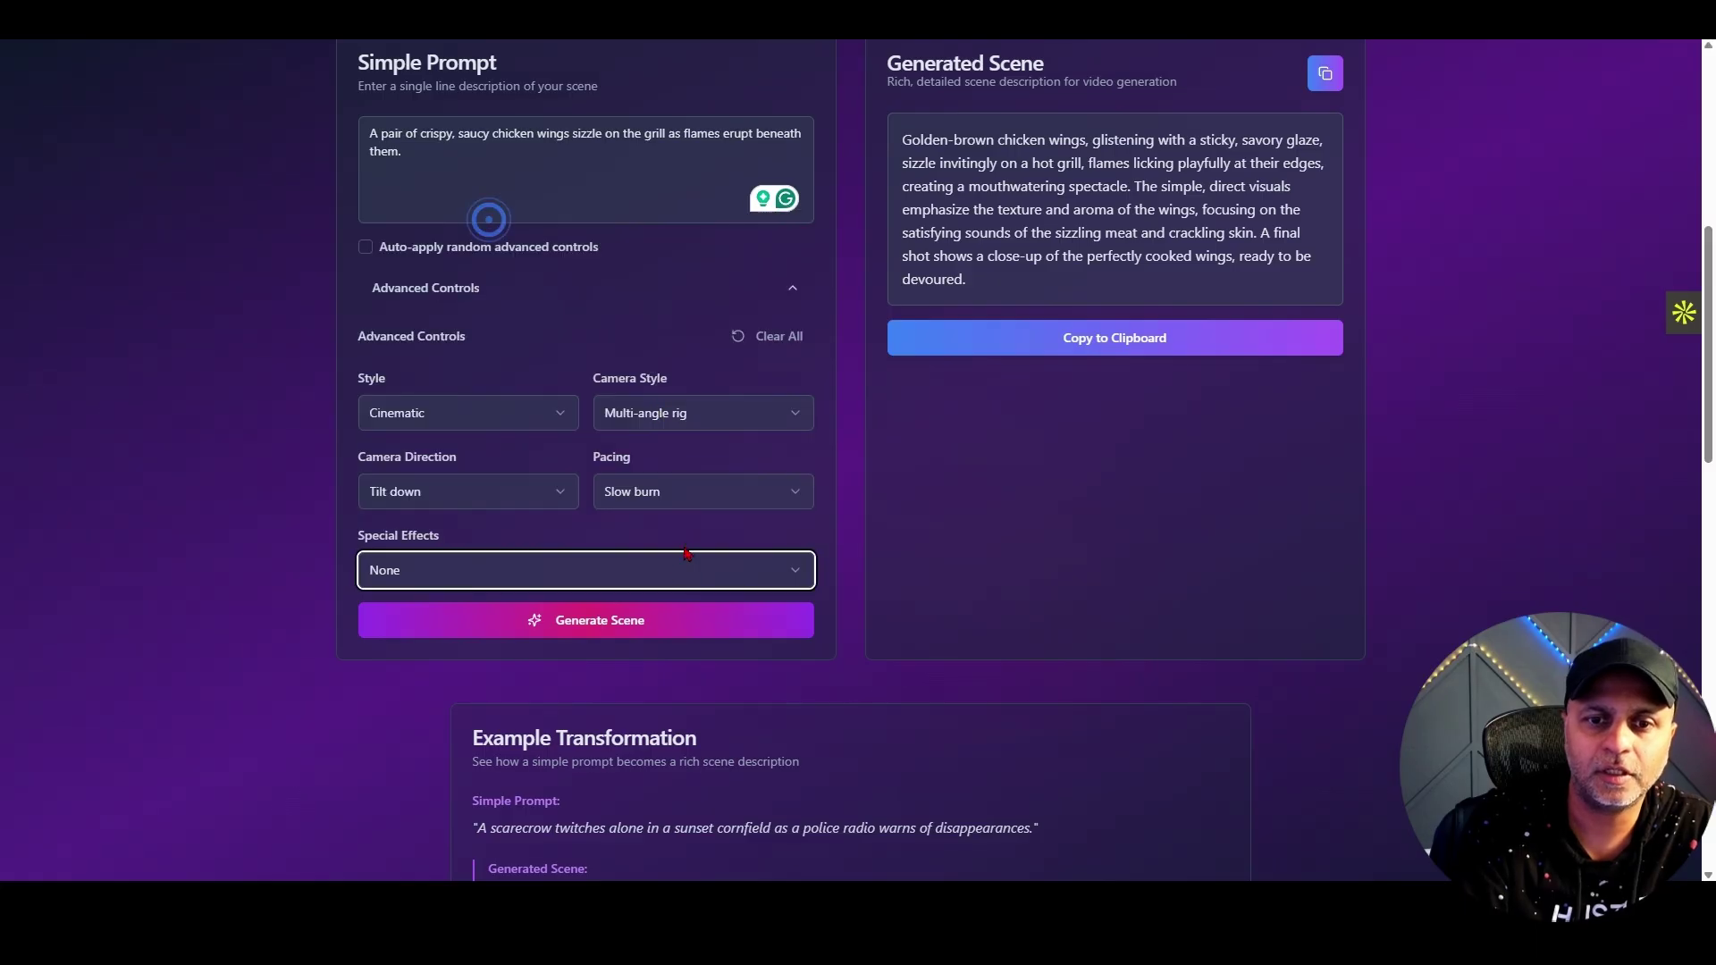
click(651, 616)
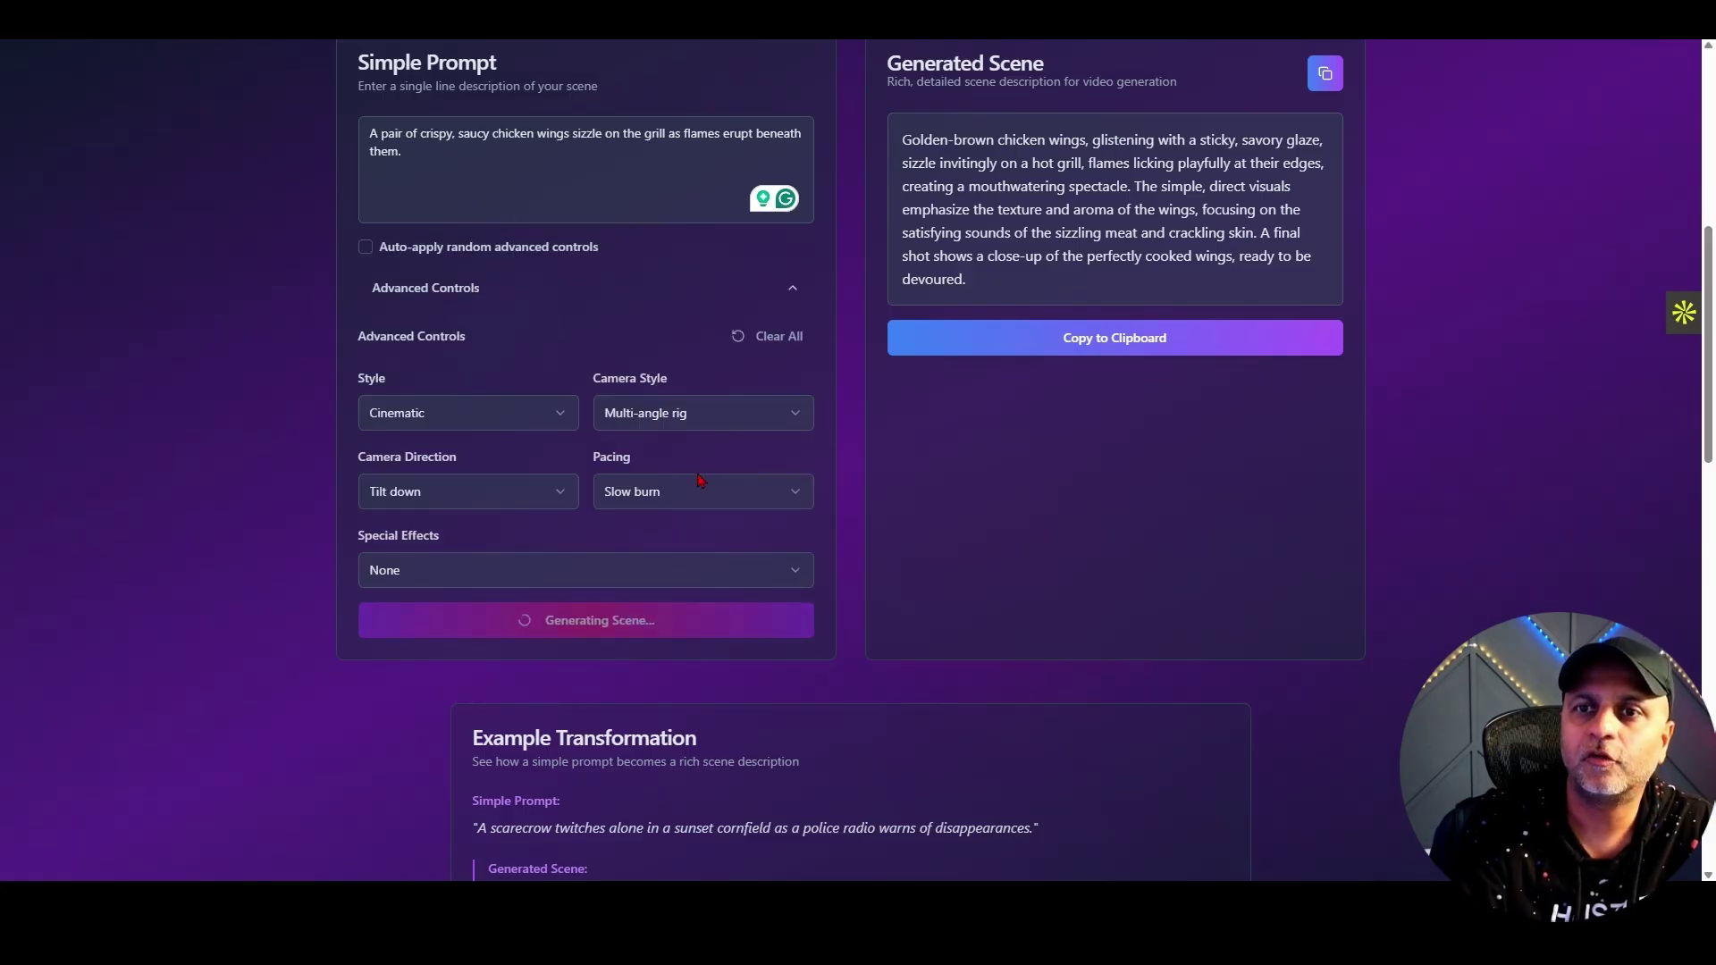
click(1324, 73)
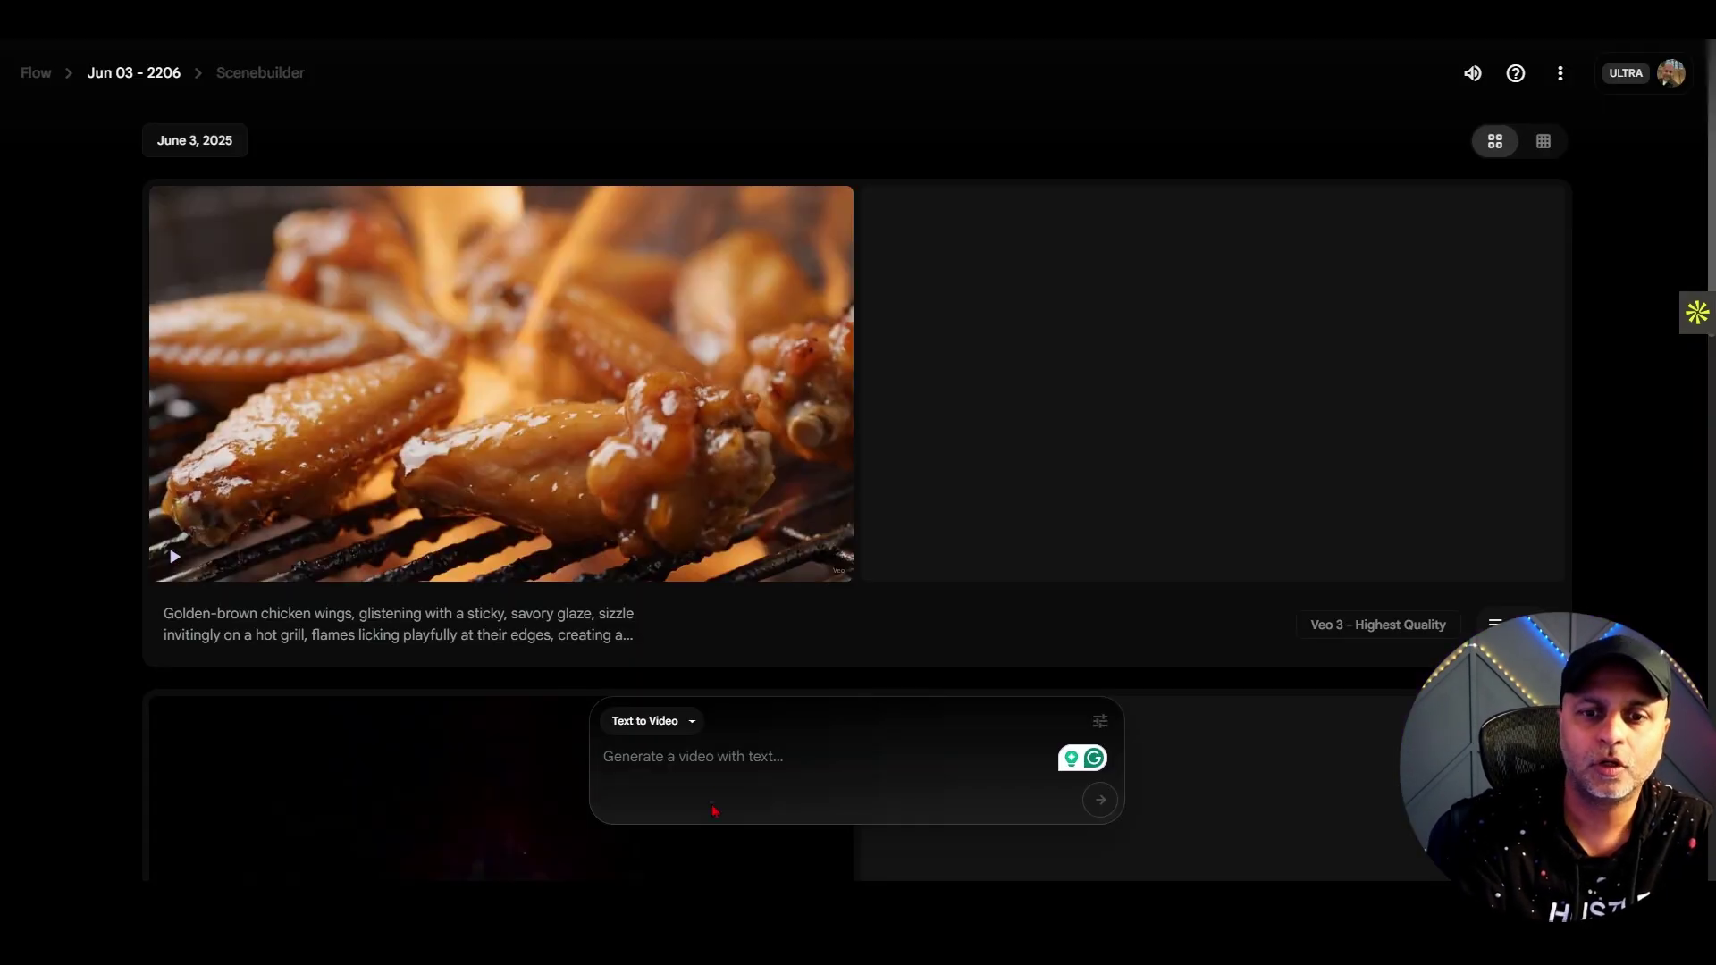
Paste the crimson-flames scene into Flow and submit it with Veo 3 - Highest Quality
click(712, 804)
key(ctrl+v)
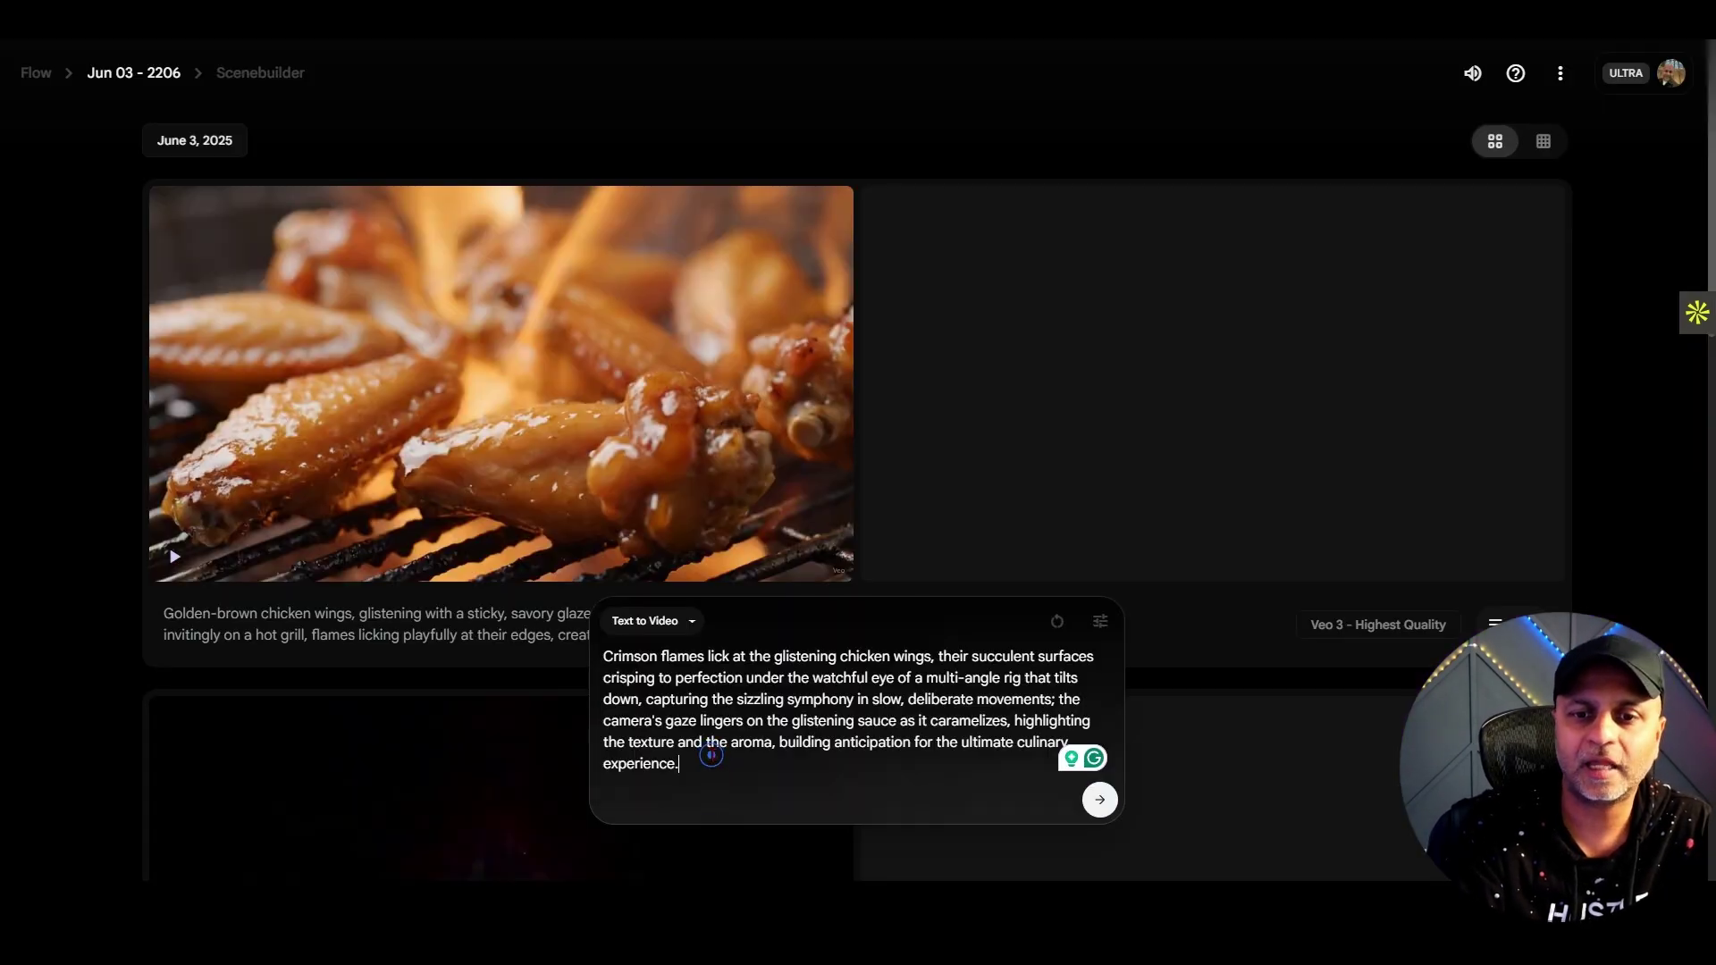
click(1107, 627)
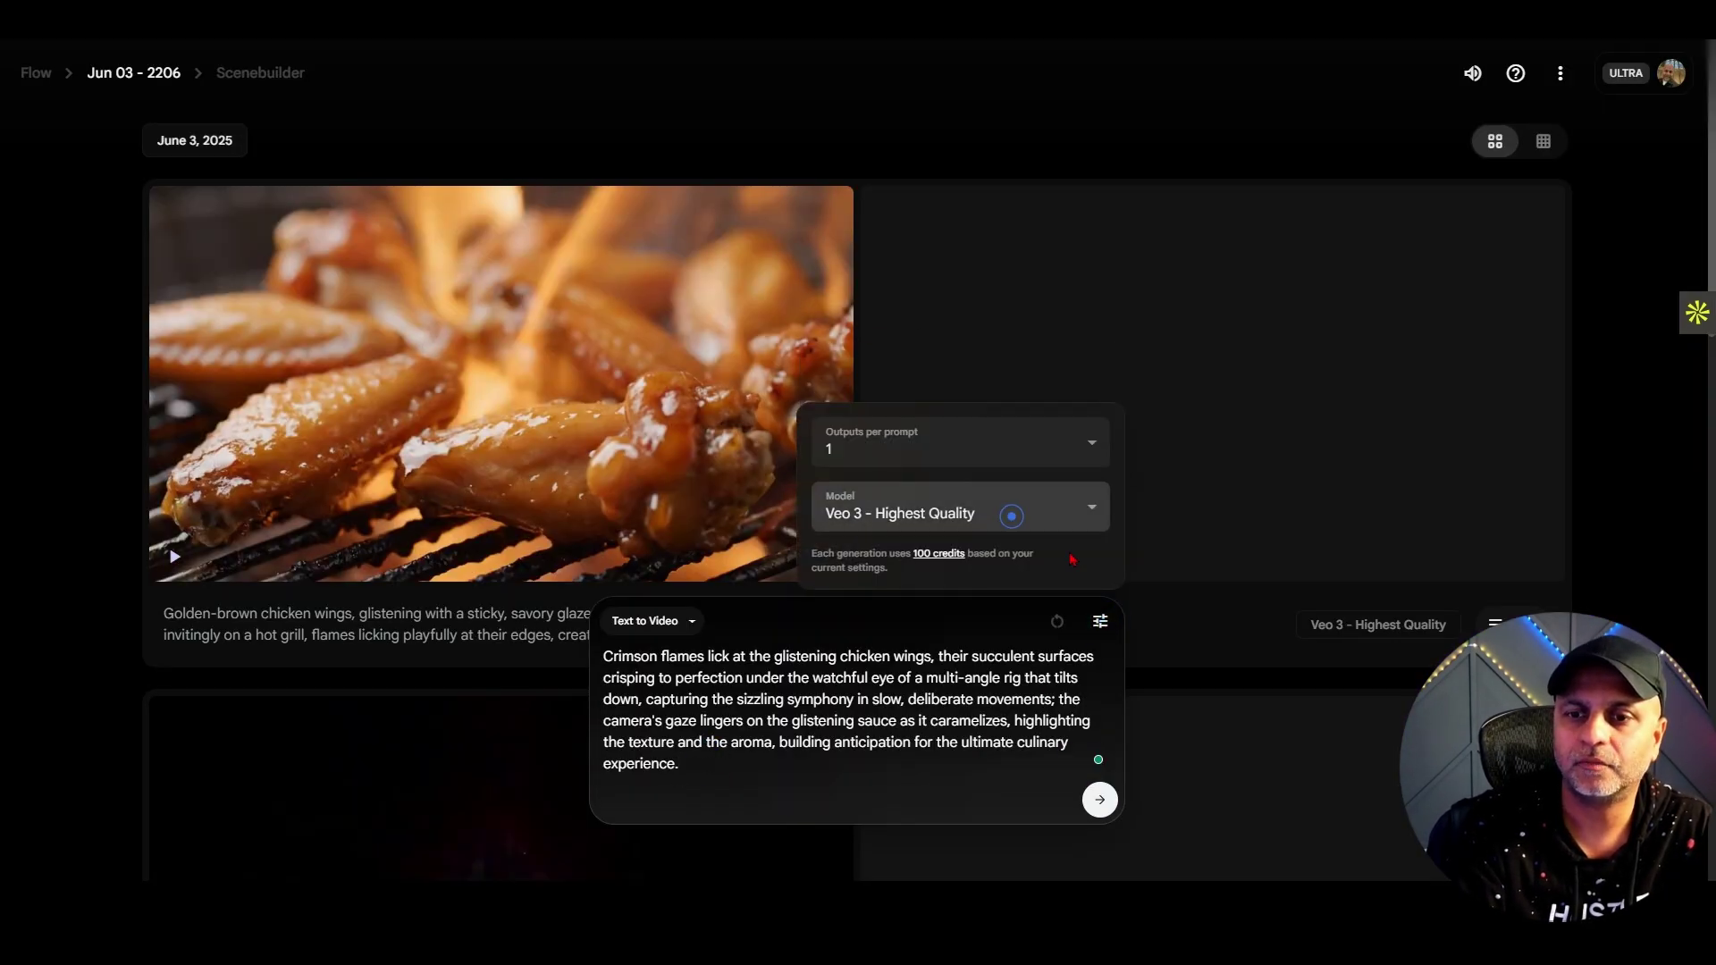
click(1100, 800)
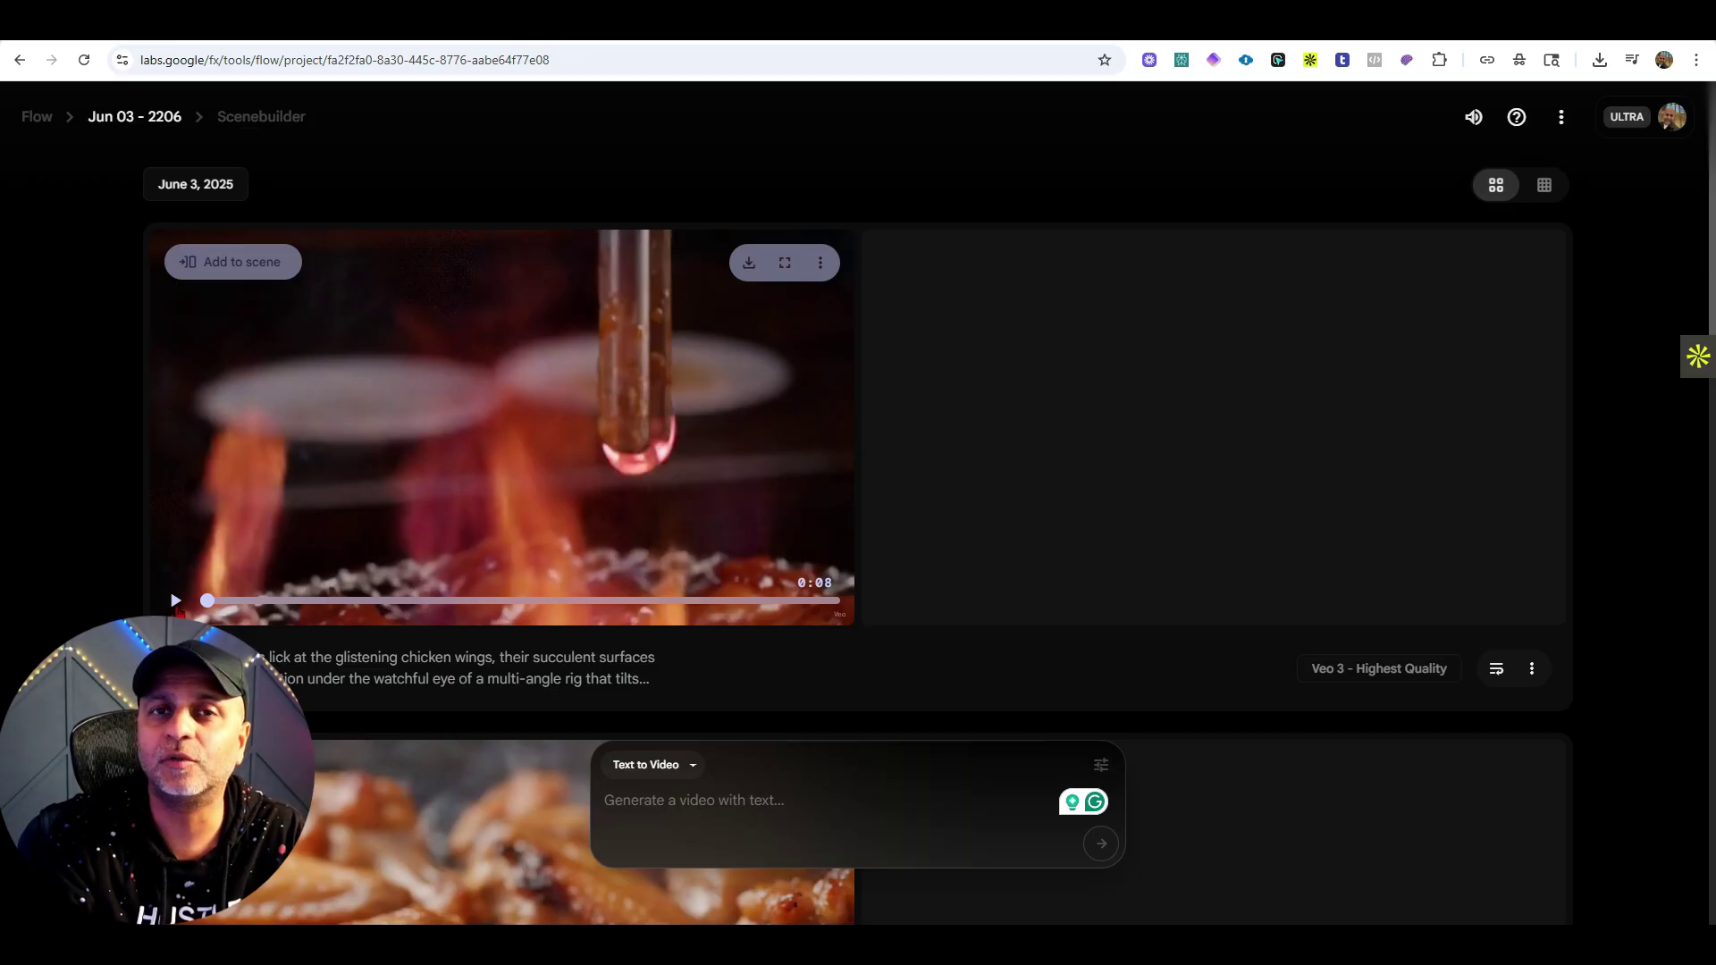
Play the new crimson-flames wings clip, then pause it
click(177, 603)
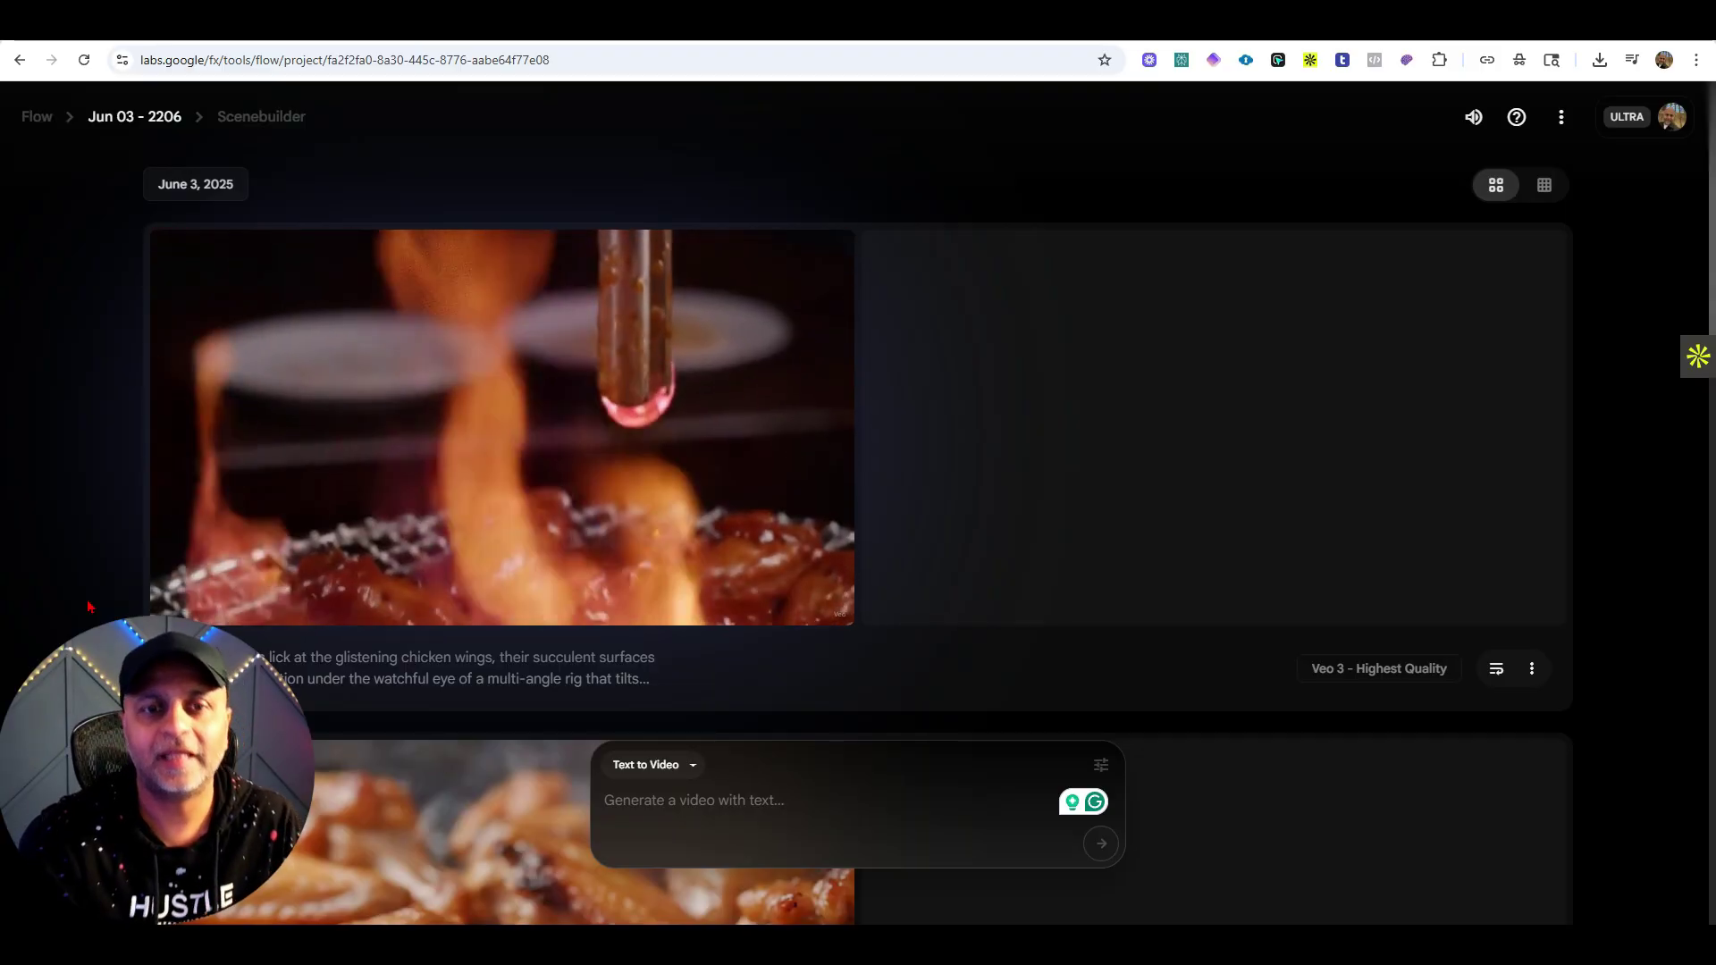
click(172, 605)
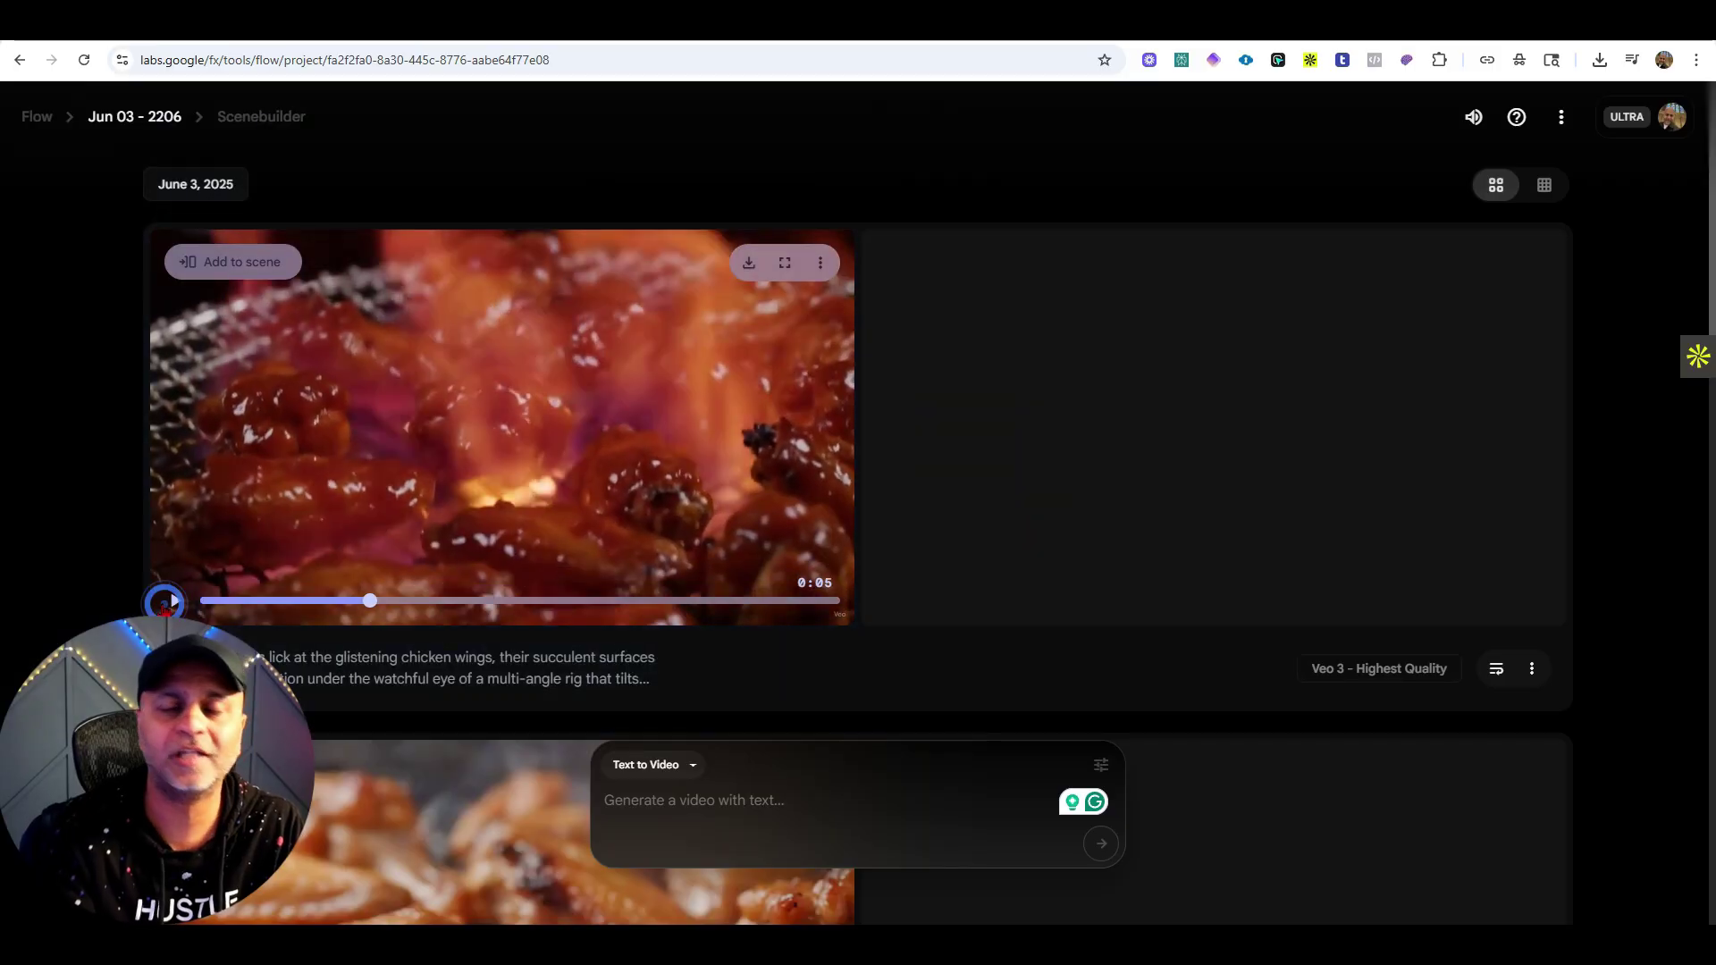